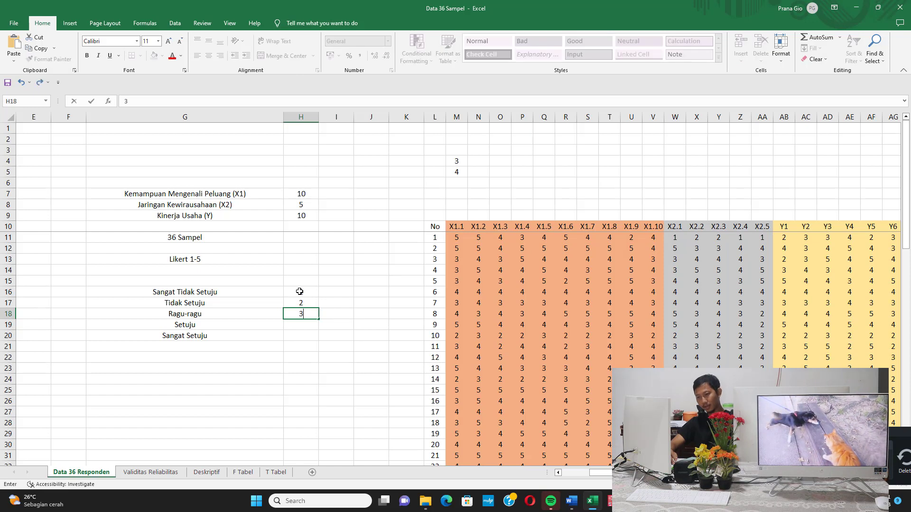
Complete the Likert scale scores with 4 for Setuju and 5 for Sangat Setuju.
key("Return")
type("4")
key("Return")
type("5")
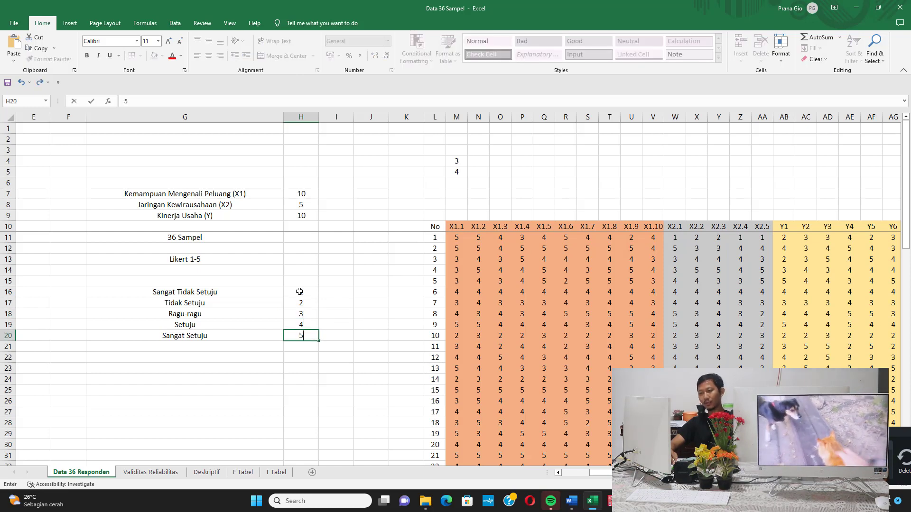
key("Return")
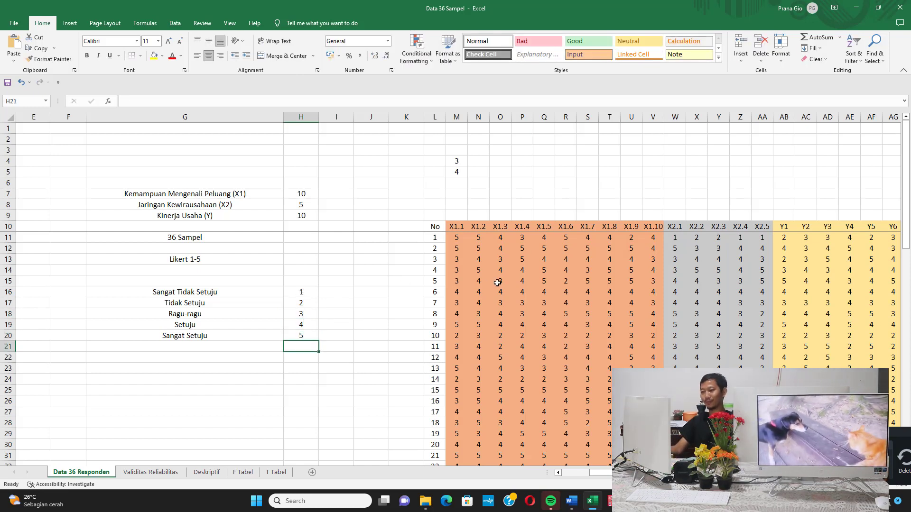
Examine the respondent numbering in the No column from the first to the last respondent of the questionnaire data.
left_click_drag(457, 237, 478, 259)
left_click(434, 237)
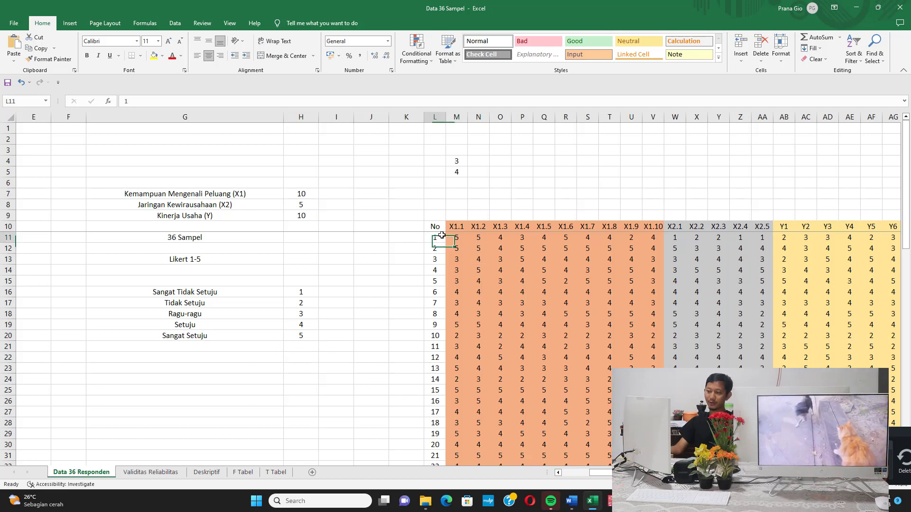
left_click(439, 248)
left_click(440, 259)
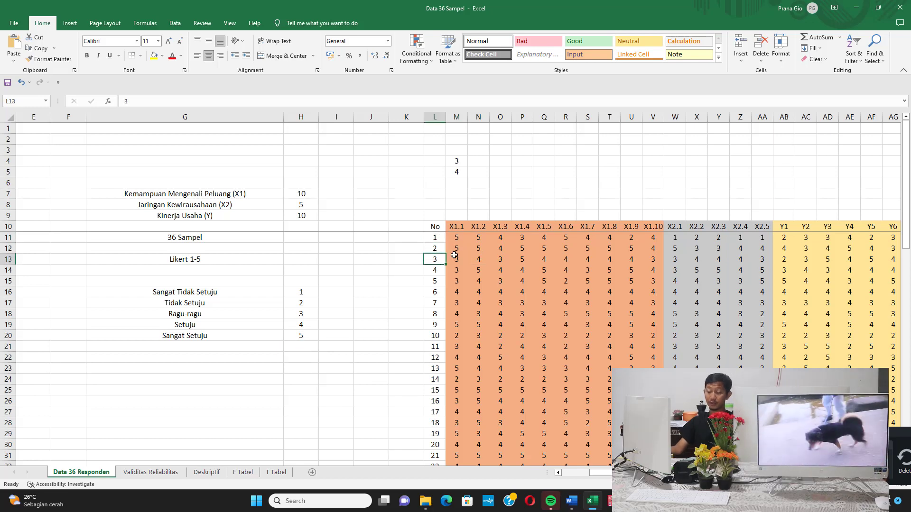
scroll(454, 255, "down", 4)
scroll(453, 255, "down", 6)
left_click(435, 288)
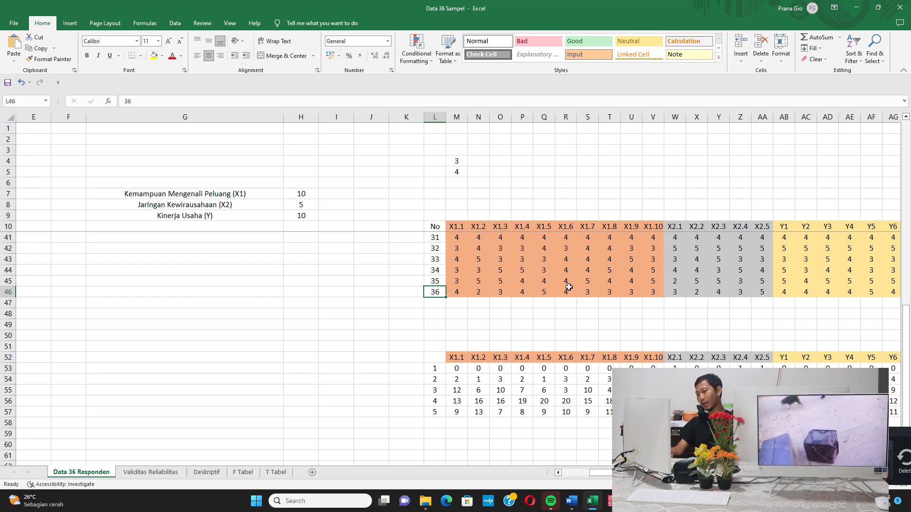
scroll(569, 287, "up", 10)
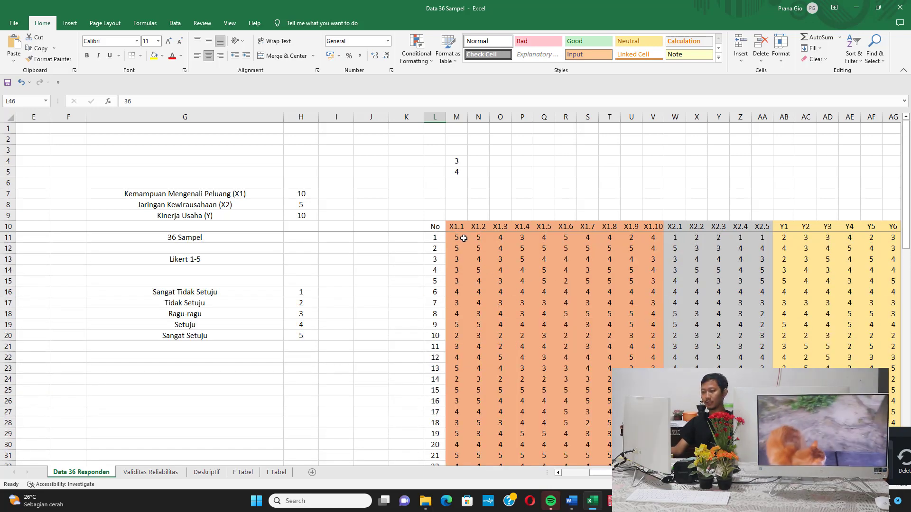
Review respondent 1's answers to items X1.1 through X1.5 one by one.
left_click(463, 239)
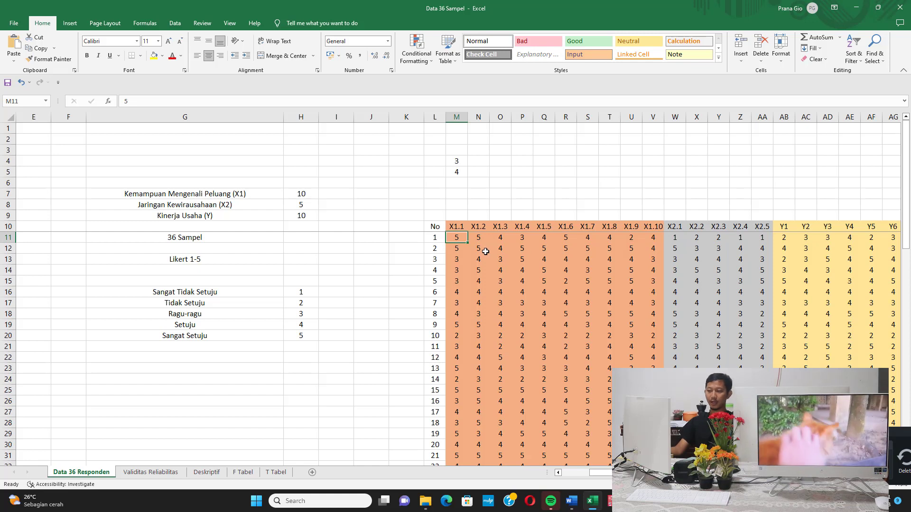
left_click(482, 238)
left_click(503, 237)
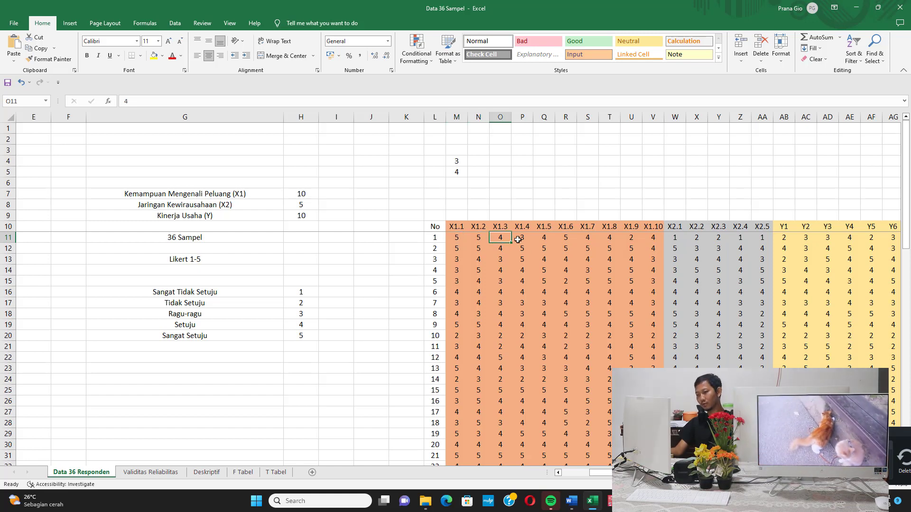
left_click(526, 241)
left_click(546, 241)
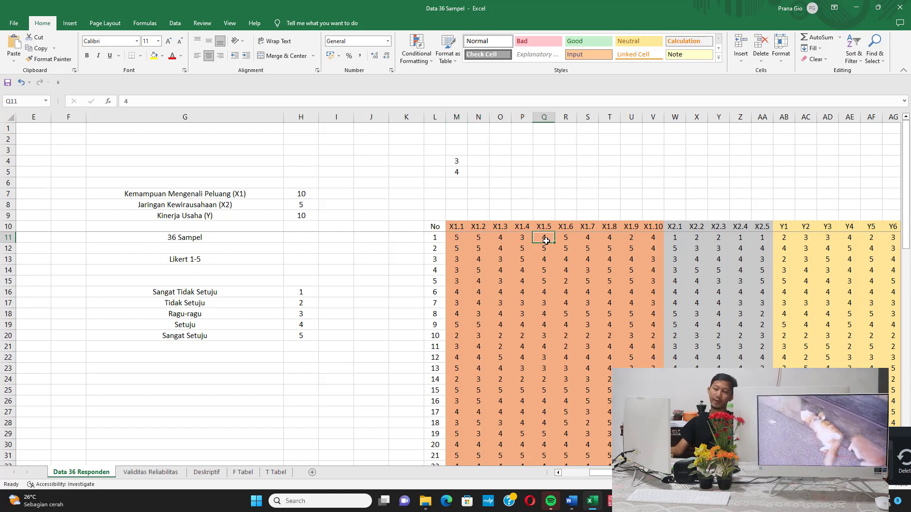
Compare the item counts for Jaringan Kewirausahaan (X2) and Kinerja Usaha (Y) with their X2 and Y columns in the questionnaire data.
left_click(228, 210)
left_click(301, 207)
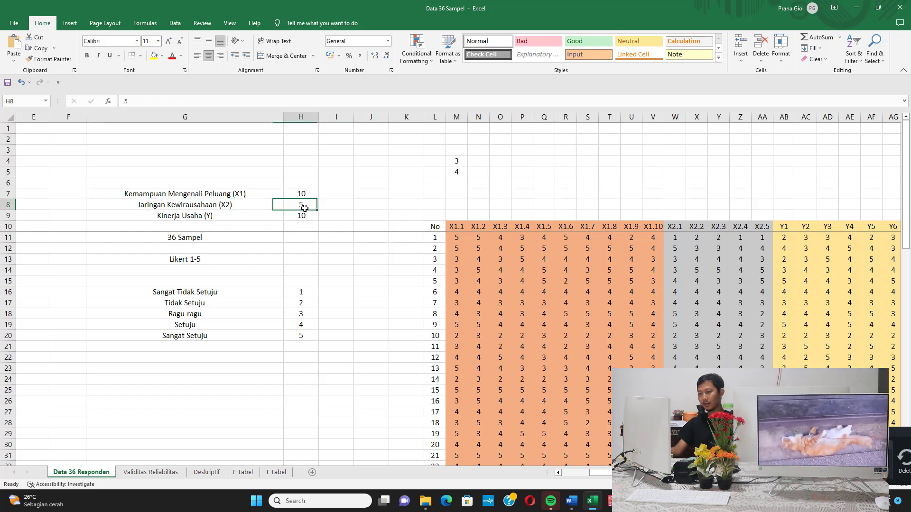
left_click_drag(677, 226, 759, 315)
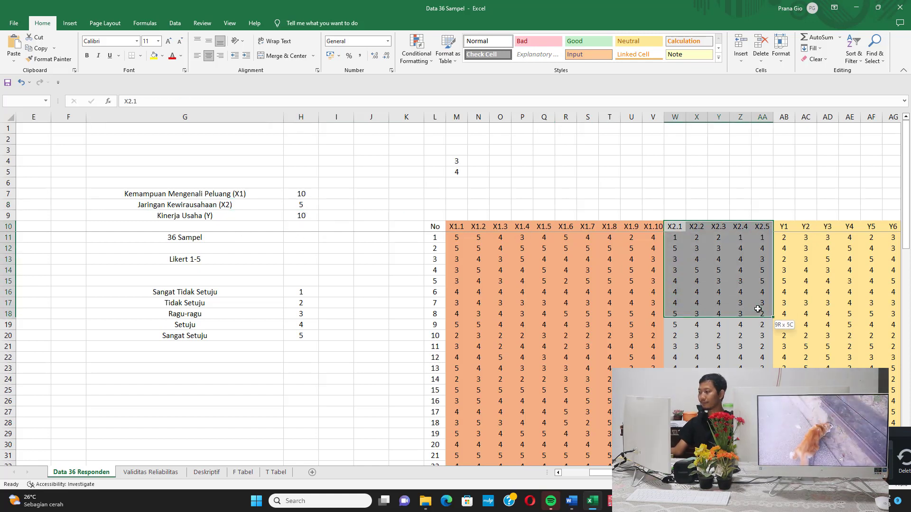
left_click(242, 220)
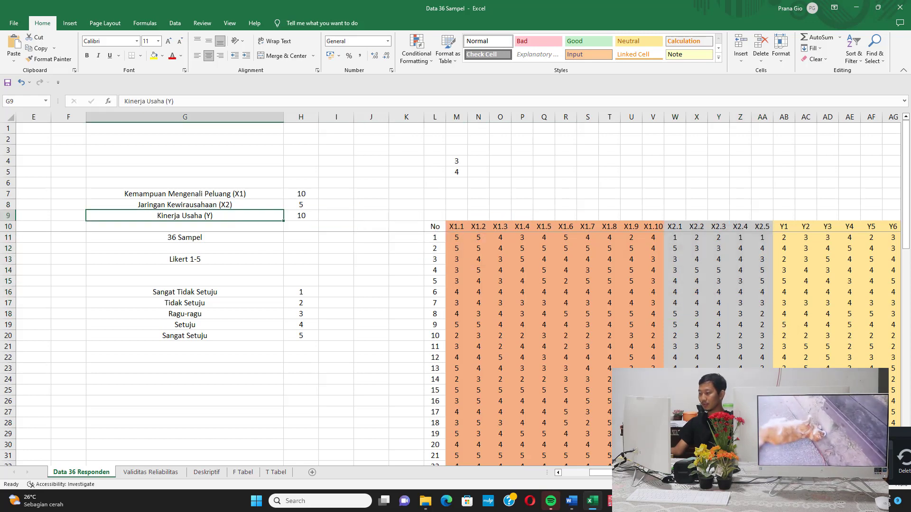
scroll(470, 289, "right", 3)
left_click_drag(455, 231, 642, 304)
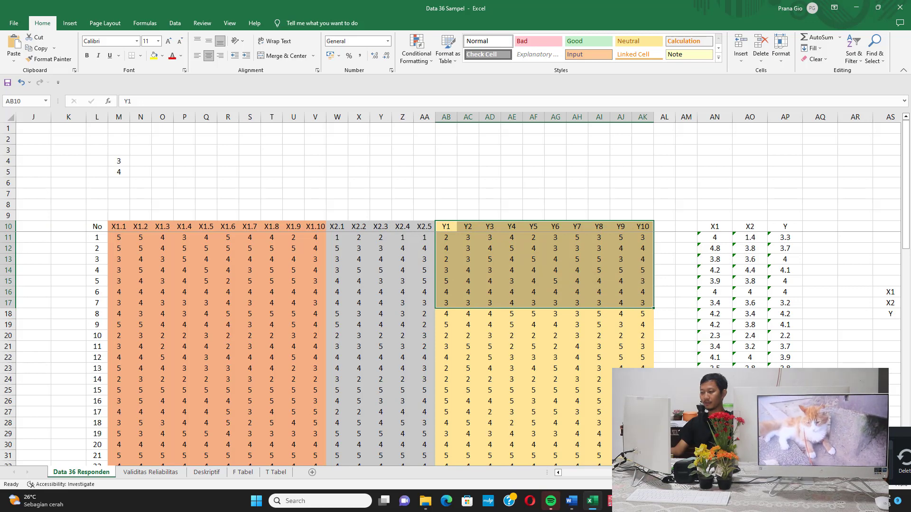
scroll(568, 325, "left", 3)
scroll(568, 325, "down", 8)
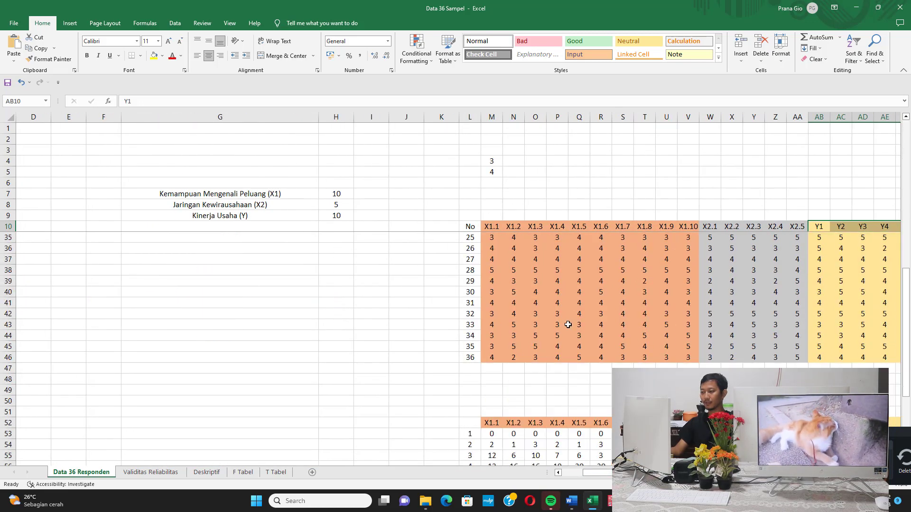
scroll(567, 322, "up", 2)
scroll(542, 321, "down", 3)
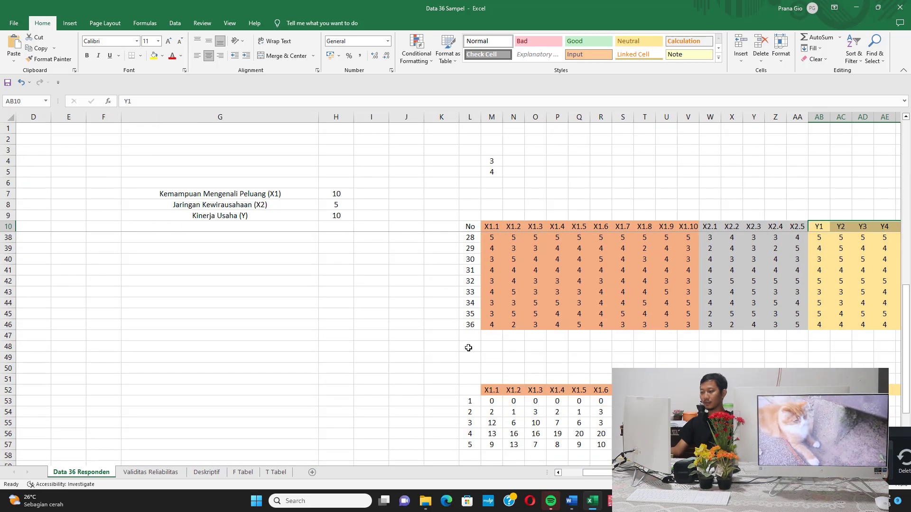
Switch to the Notepad outline, read through the planned validity, reliability, classical assumption and regression tests and the SPSS version, and minimize it.
left_click(634, 500)
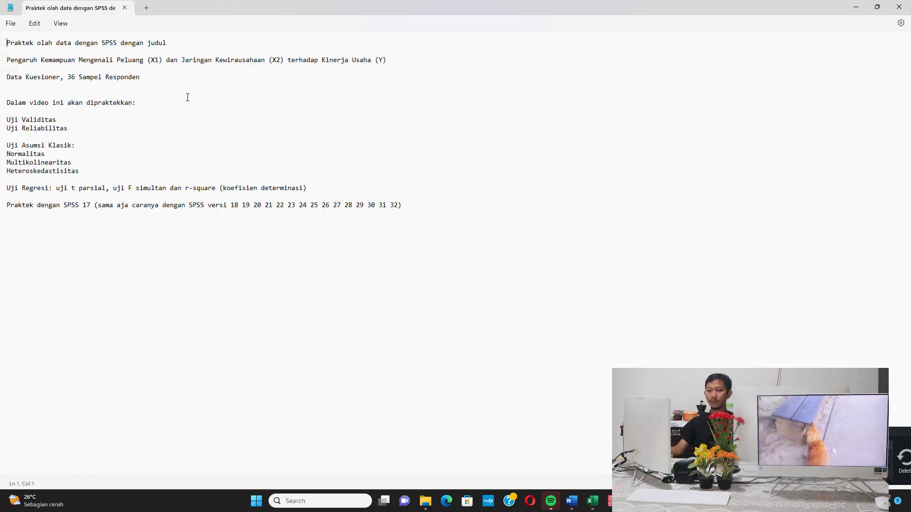
left_click_drag(65, 122, 3, 117)
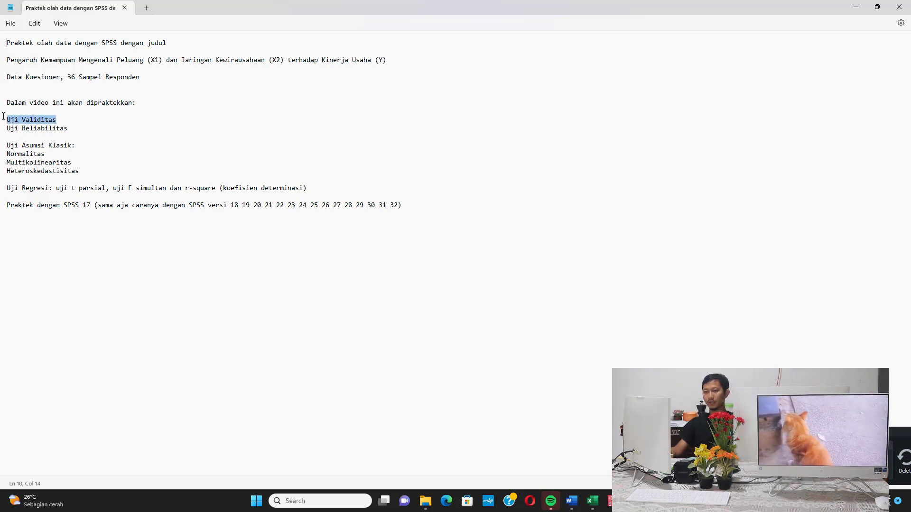
left_click_drag(85, 128, 3, 128)
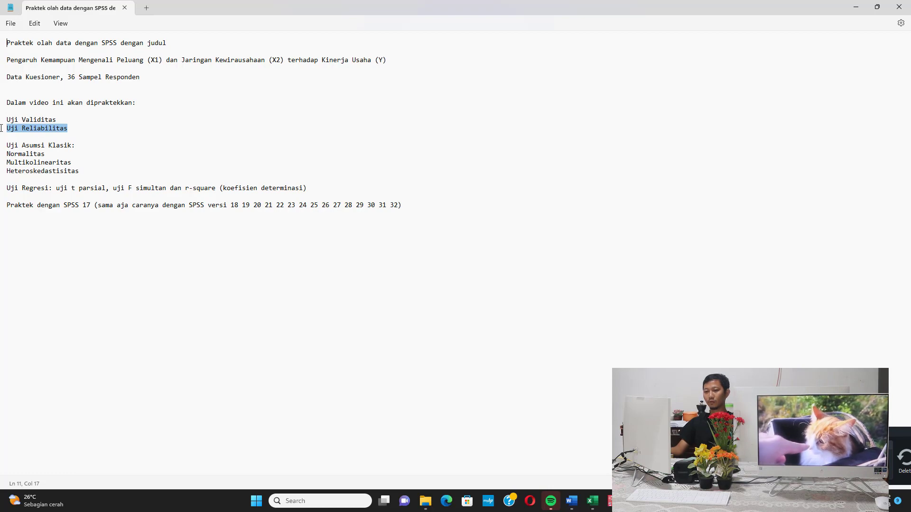
left_click(78, 150)
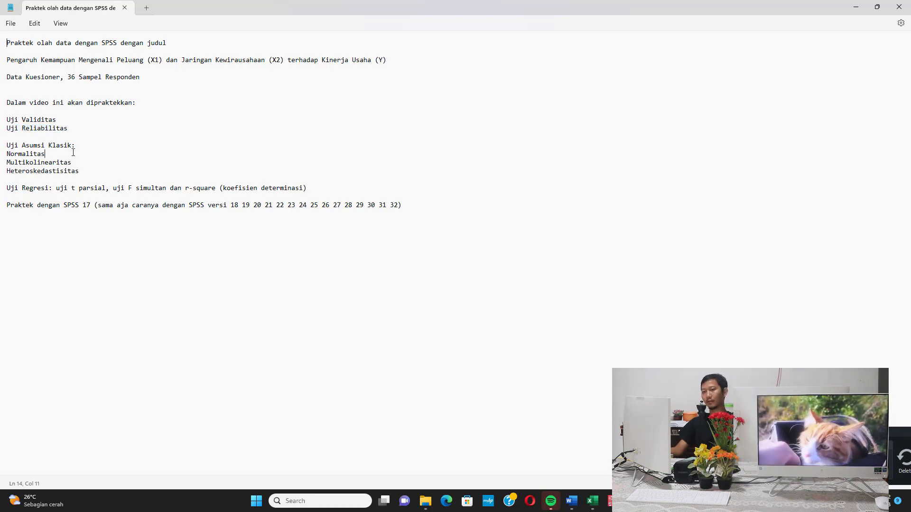
left_click_drag(73, 152, 1, 150)
left_click_drag(72, 162, 1, 162)
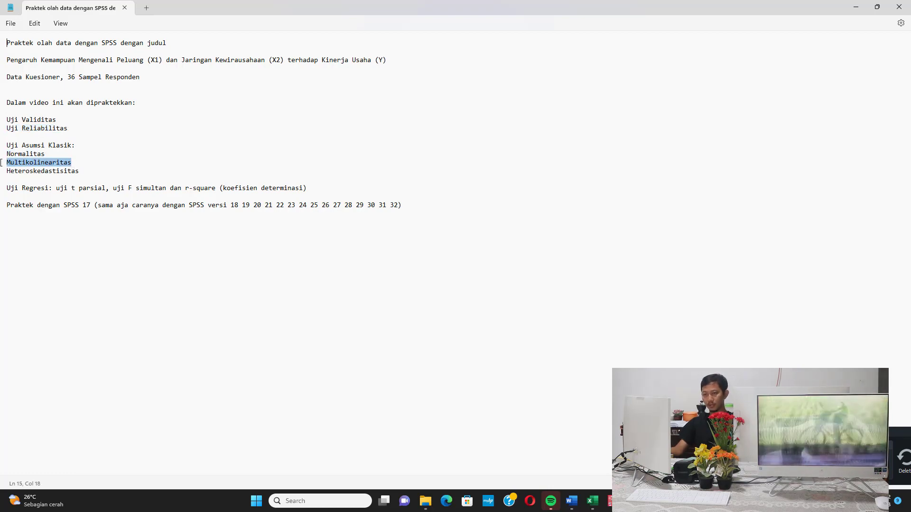
left_click_drag(86, 173, 1, 171)
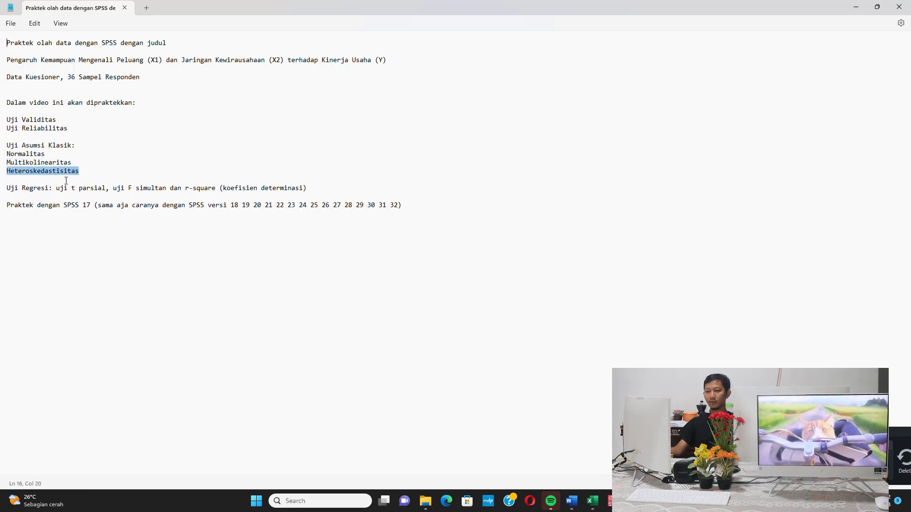
left_click_drag(64, 188, 150, 190)
left_click_drag(209, 191, 247, 194)
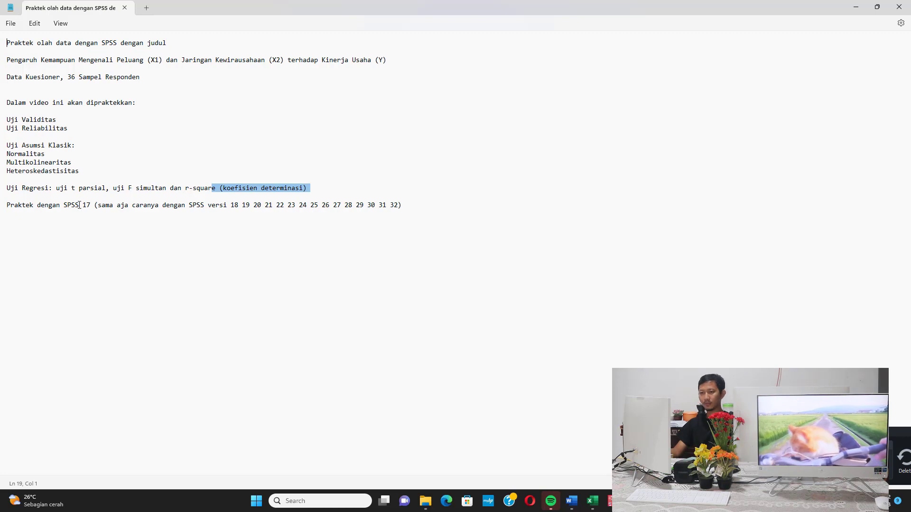
left_click_drag(79, 204, 123, 209)
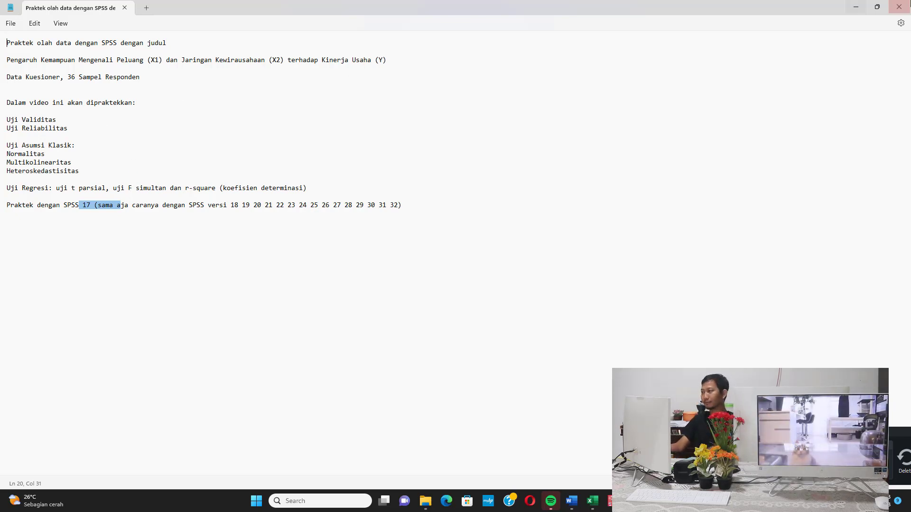
left_click(856, 7)
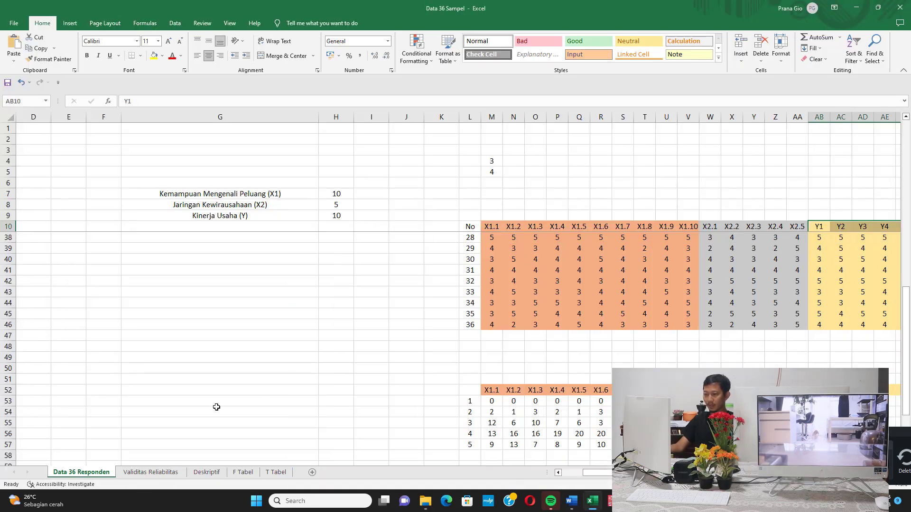
Look over the Y item columns and the X1, X2 and Y columns beside them, and switch to the SPSS Data Editor.
scroll(216, 407, "up", 9)
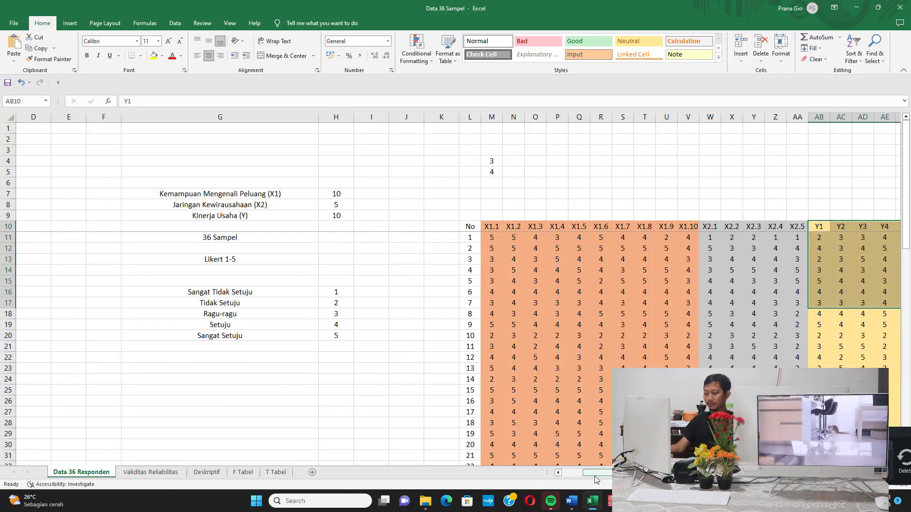
left_click_drag(597, 473, 607, 473)
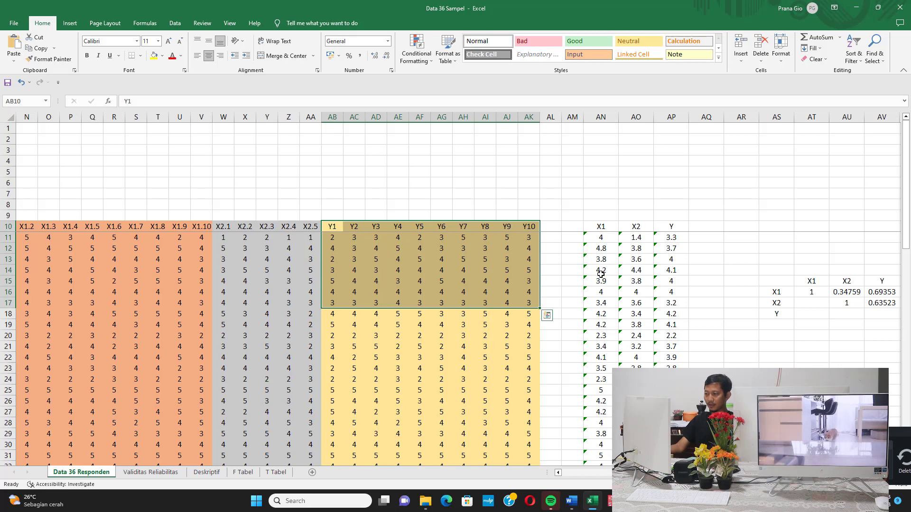
left_click(609, 501)
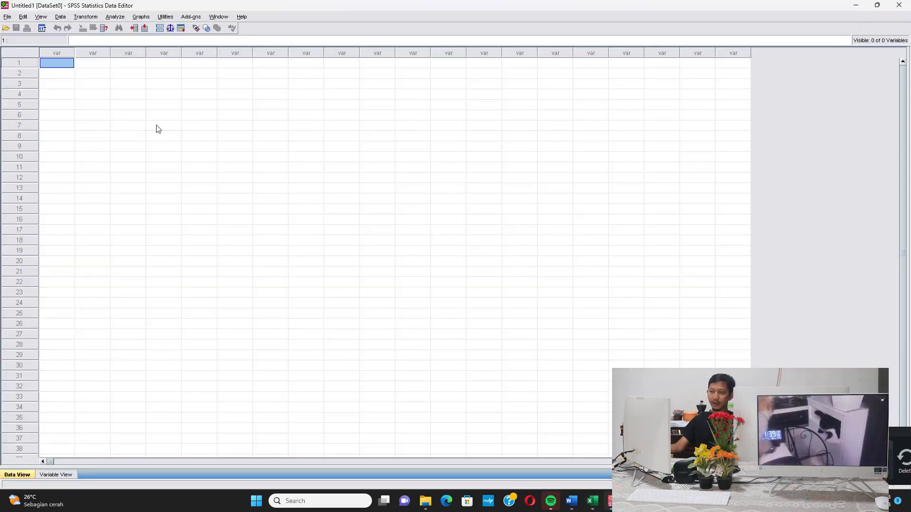
Launch Word from the Windows search, create a blank document and maximize its window.
left_click(577, 503)
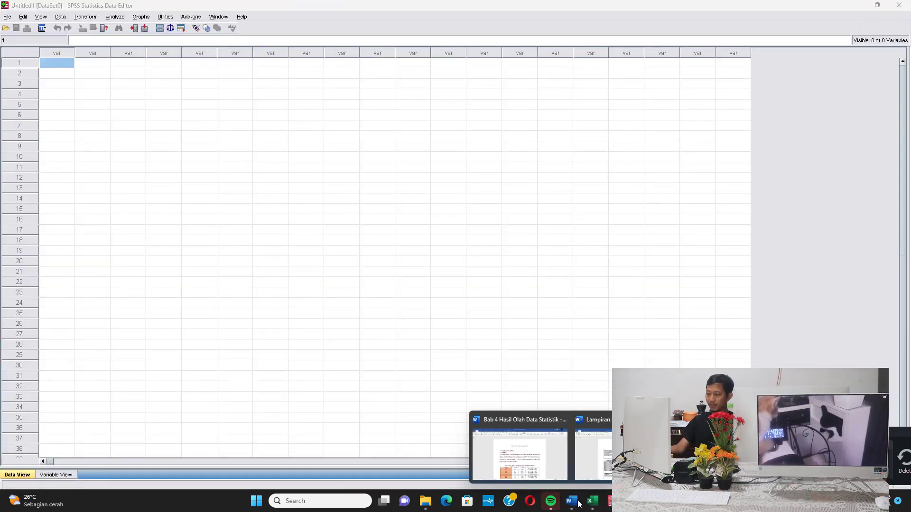
left_click(441, 282)
key("super")
type("word")
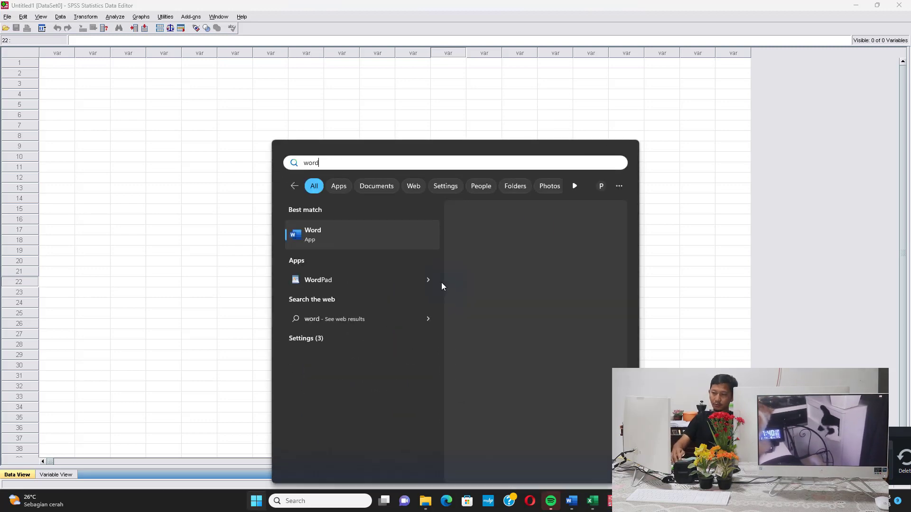
key("Return")
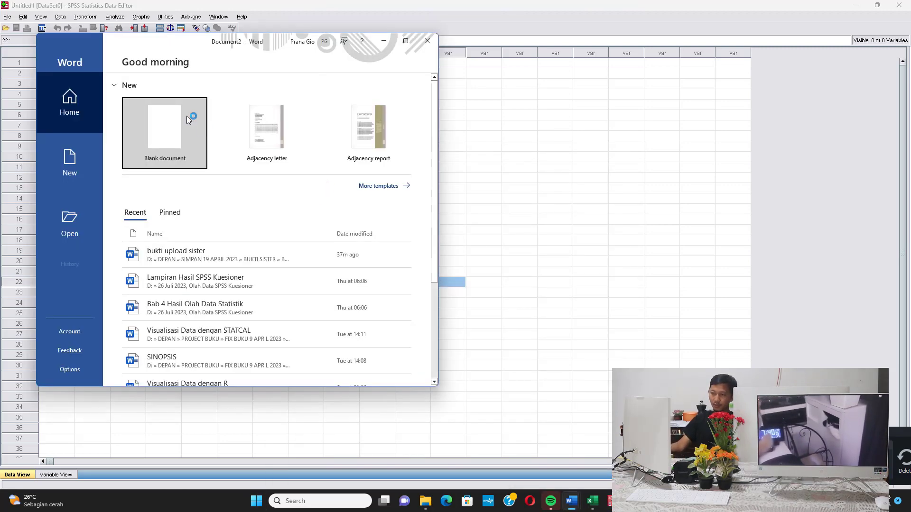
left_click(186, 118)
left_click(410, 43)
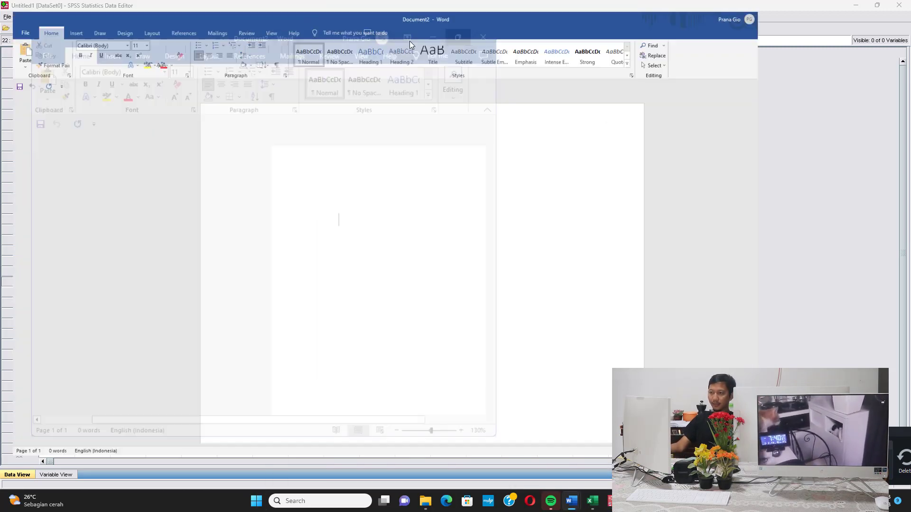
Enter the headings "Uji Validitas" and "Uji Reliabilitas" in the blank document, separated by an empty line.
type("Uji Validitas")
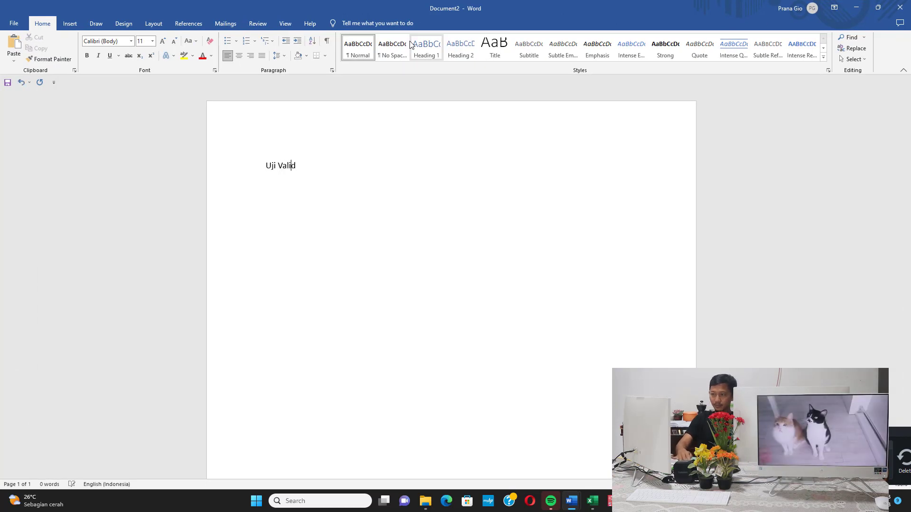
key("Return")
key("Return")
type("Uji R")
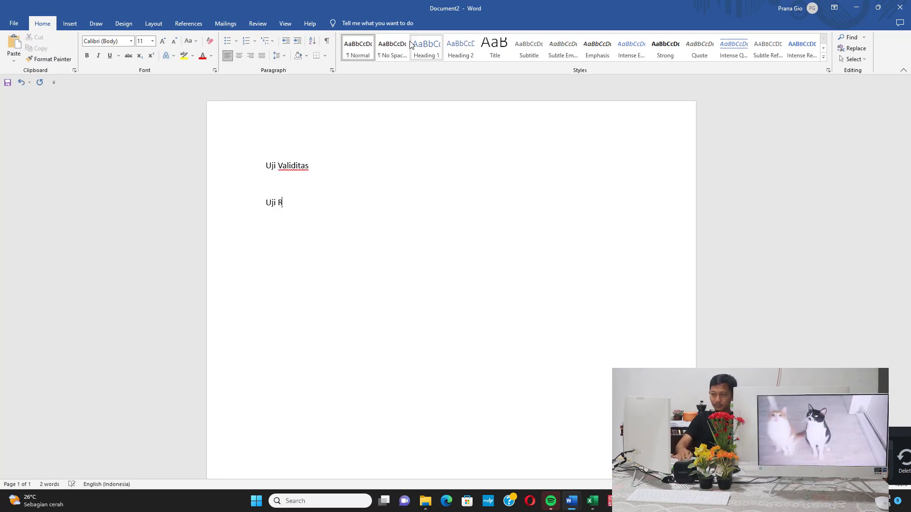
type("eliabilitas")
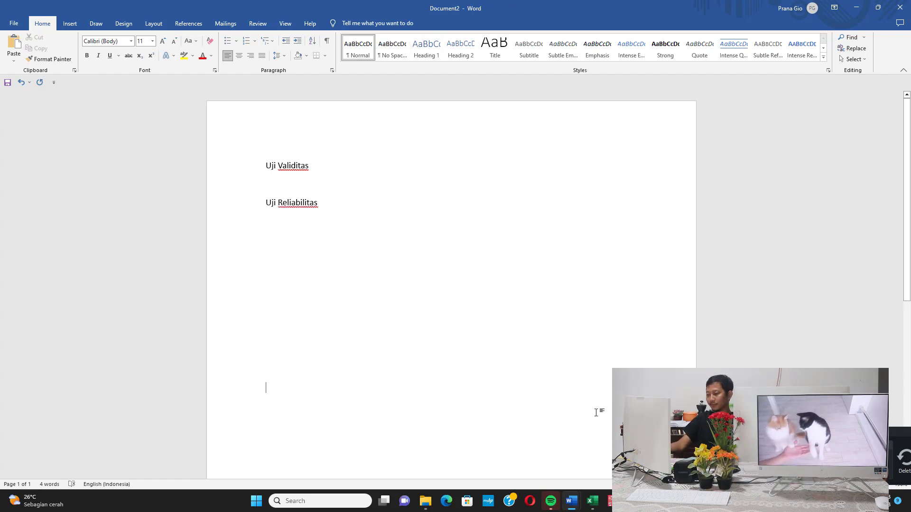
Copy the 36 respondents' scores for X1.1 through Y10 from the Excel data sheet into the SPSS Data Editor, starting at the first cell.
left_click(592, 501)
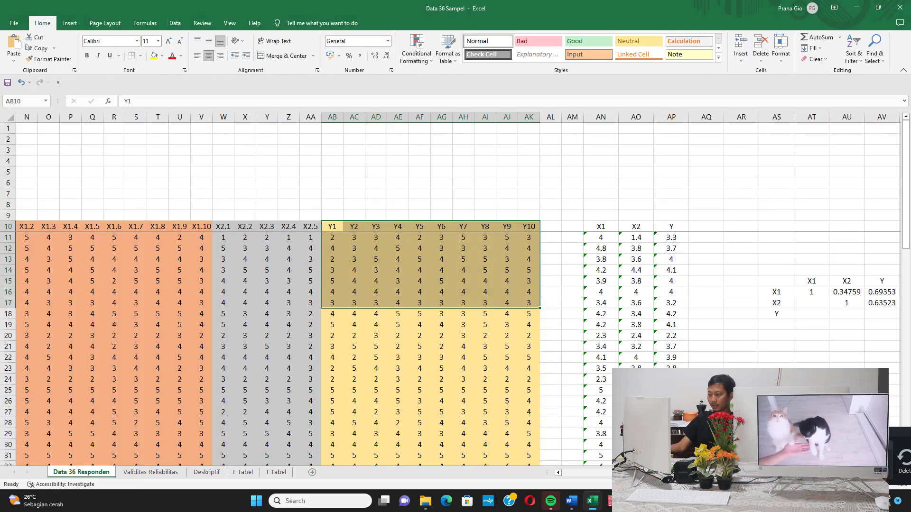
scroll(460, 407, "left", 5)
left_click_drag(597, 238, 716, 443)
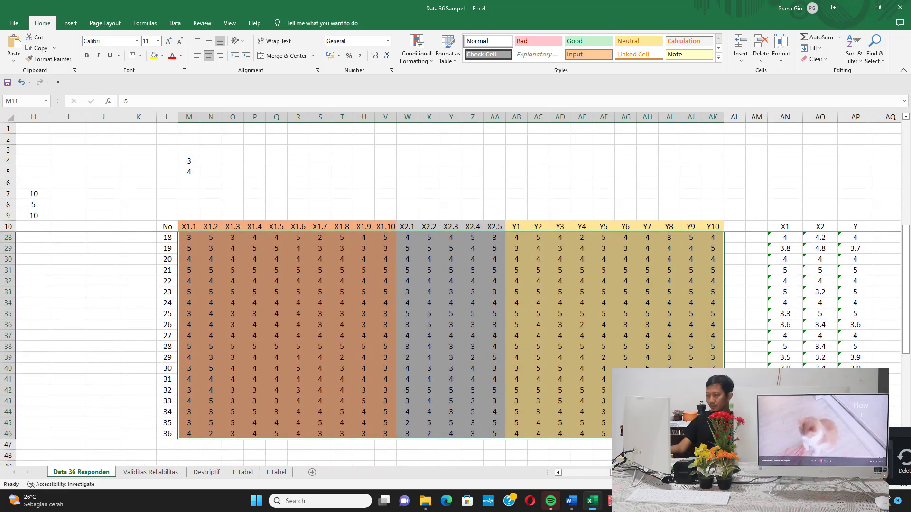
key("ctrl+c")
key("alt+Tab")
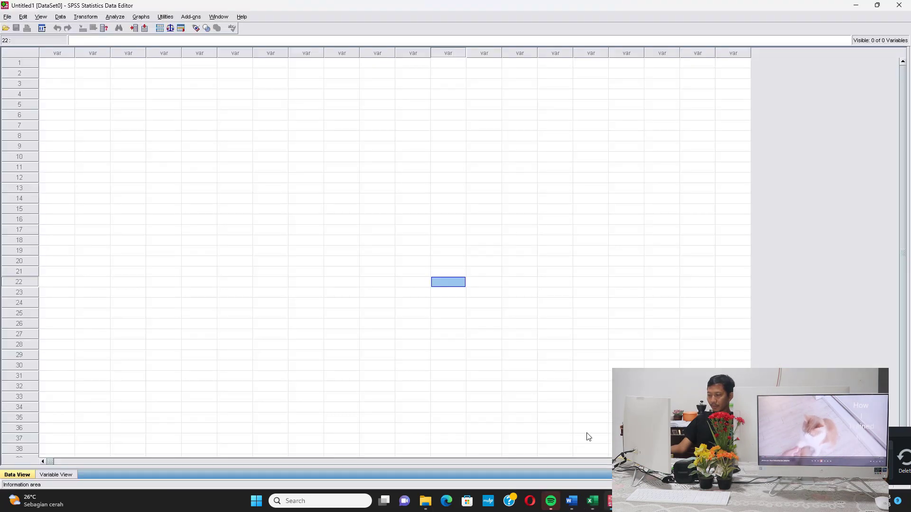
left_click(63, 64)
key("ctrl+v")
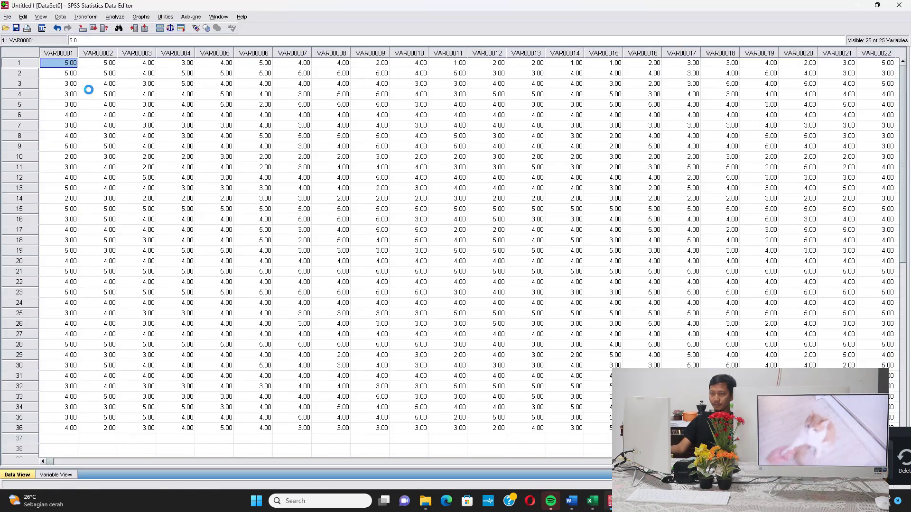
Copy the item names X1.1 to Y10 from the Validitas Reliabilitas sheet in Excel into the Label column of the SPSS variables.
left_click(55, 475)
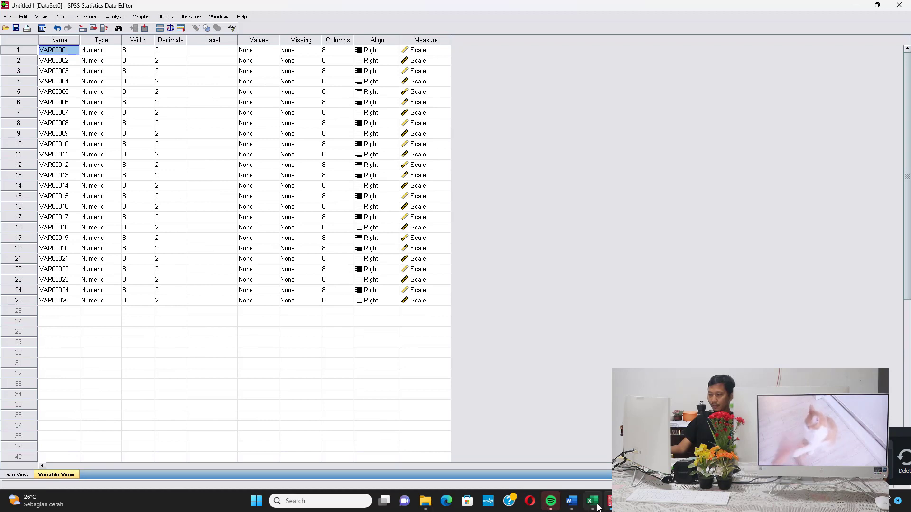
key("alt+Tab")
left_click(151, 472)
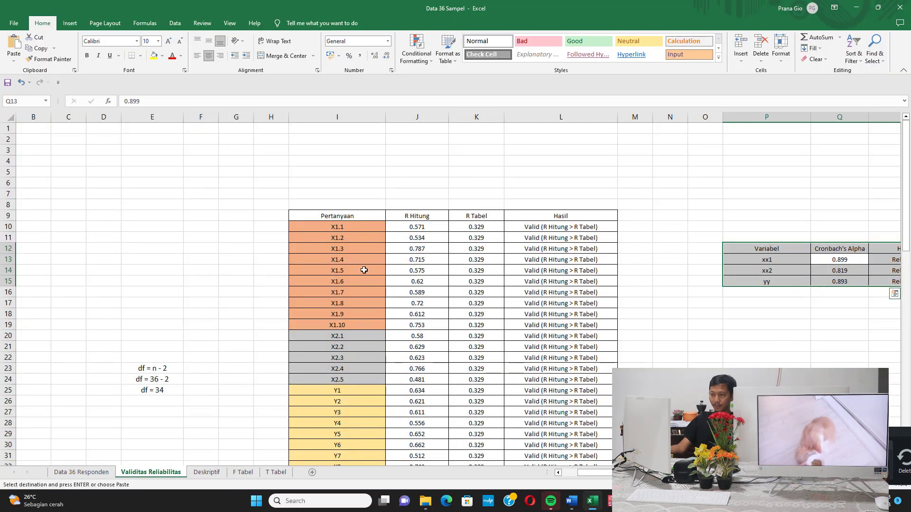
left_click_drag(373, 229, 321, 445)
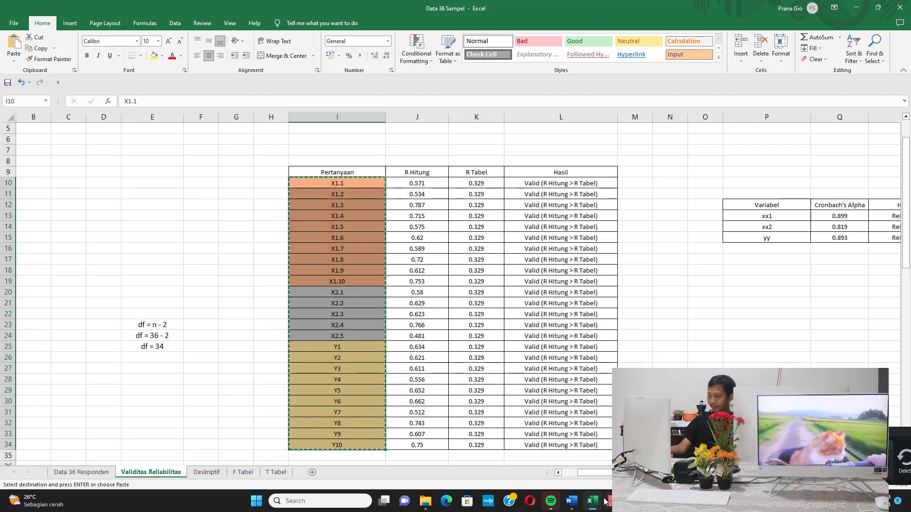
left_click(608, 496)
left_click(225, 51)
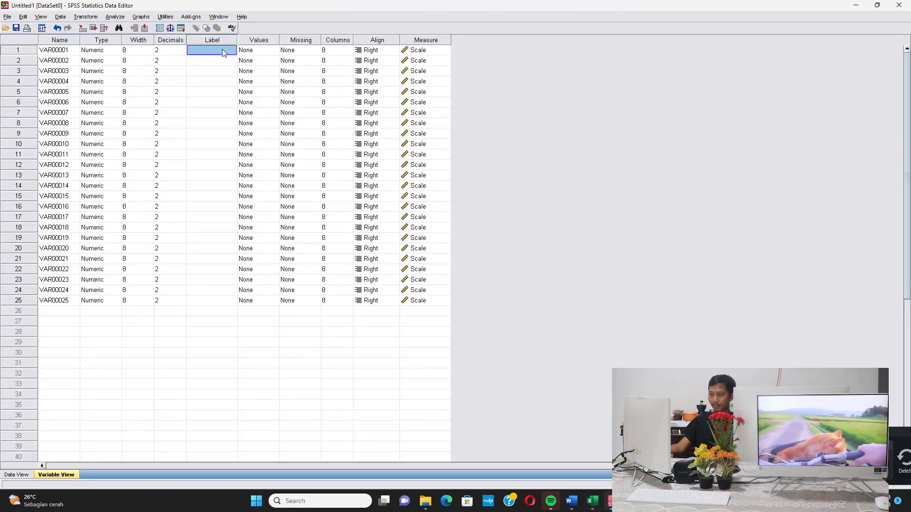
key("ctrl+v")
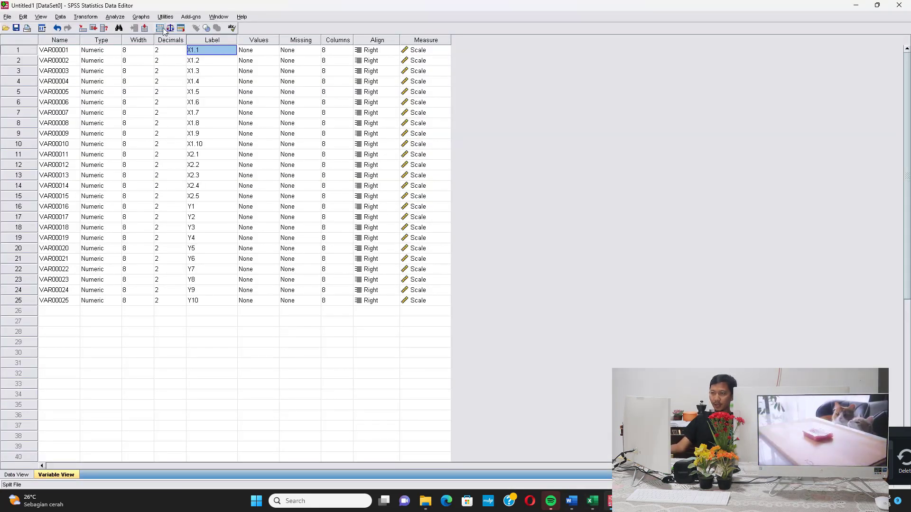
Start a Reliability Analysis and add X1.1 through X1.10 as its items.
left_click(117, 18)
mouse_move(143, 175)
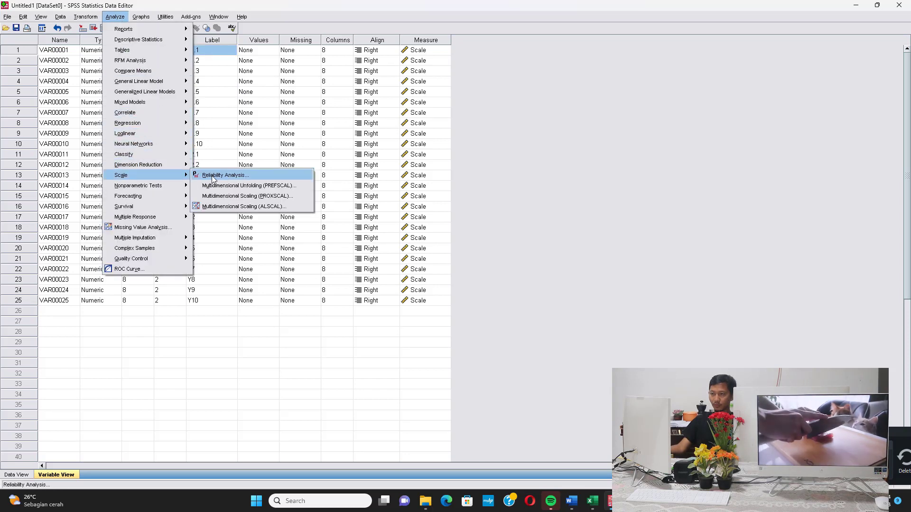
left_click(223, 175)
left_click_drag(441, 171, 480, 44)
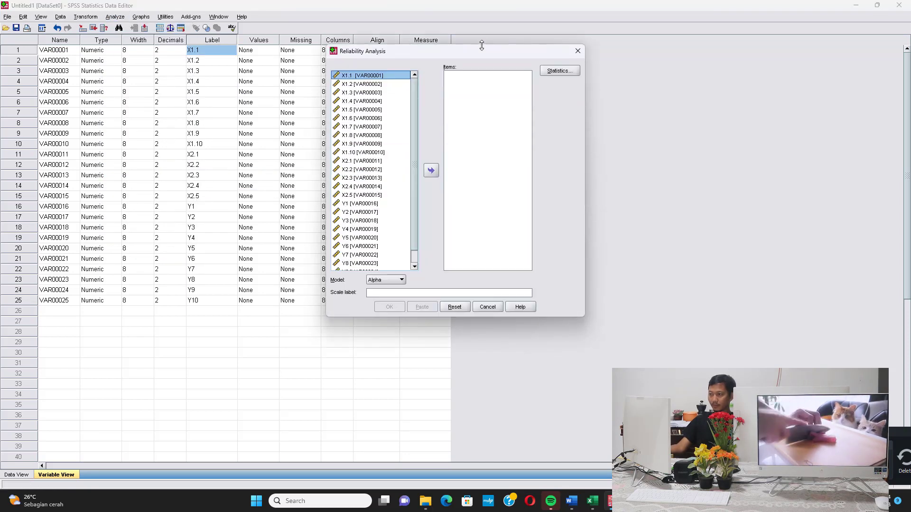
key("shift+Down")
key("shift+Down")
key("shift+Down")
key("shift+Down")
key("shift+Down")
key("shift+Down")
key("shift+Down")
key("shift+Down")
key("shift+Down")
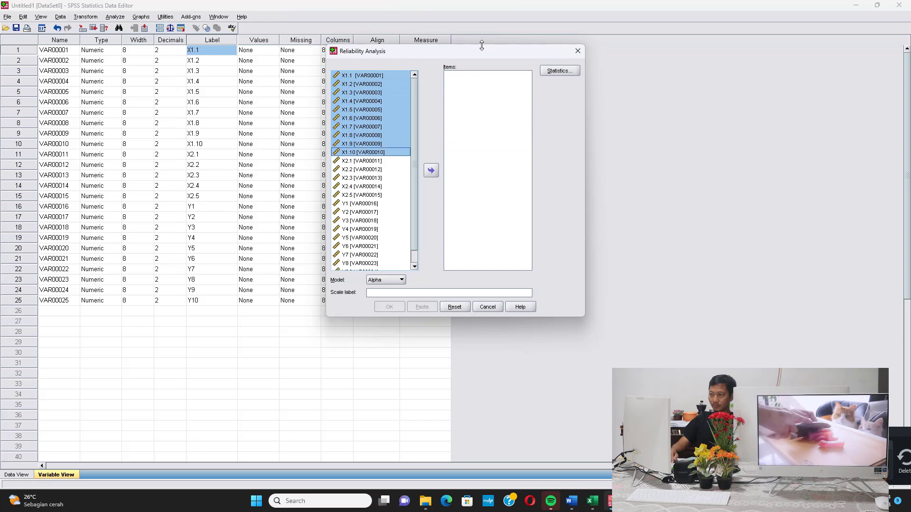
left_click(430, 170)
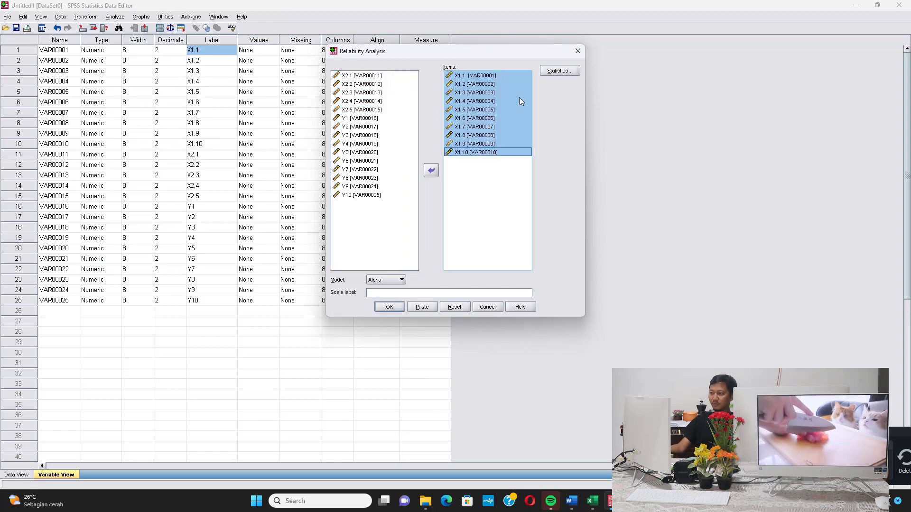
Request the item-total statistics and run the reliability analysis on the X1 items with the Alpha model.
left_click(556, 71)
left_click(376, 137)
left_click(407, 275)
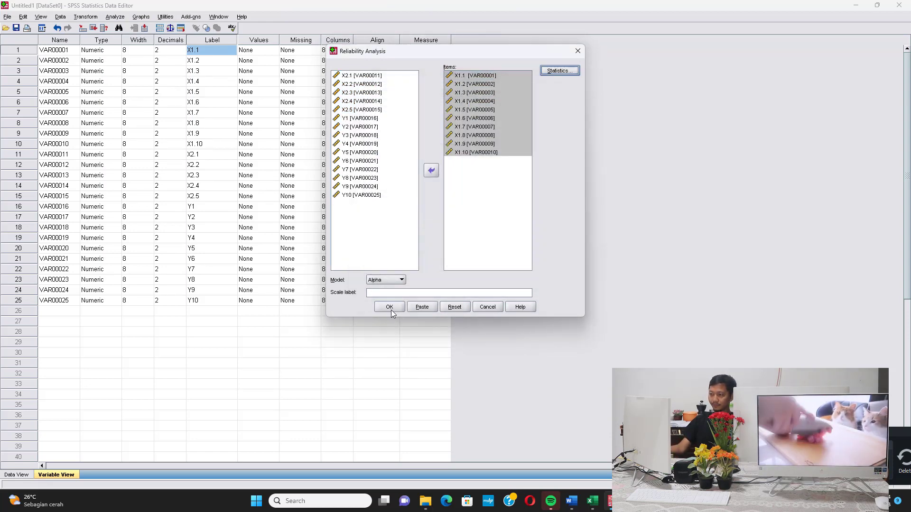
left_click(390, 308)
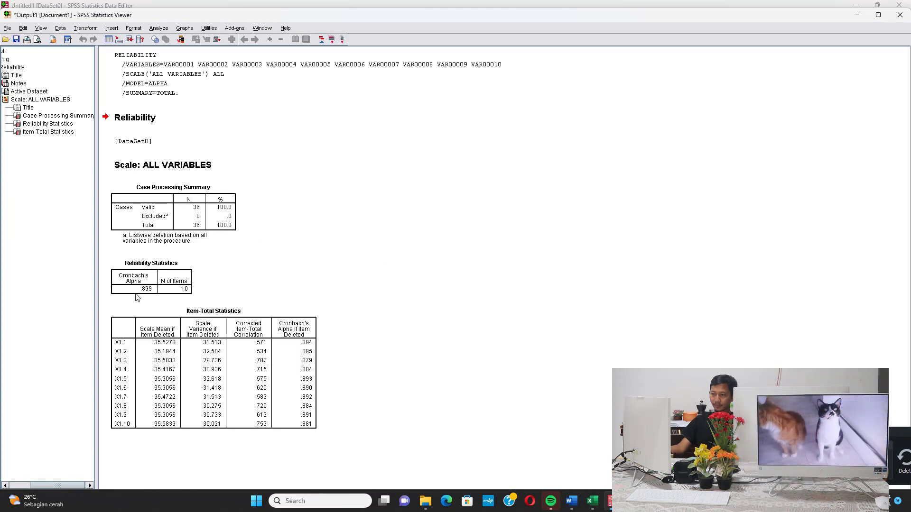
Copy the X1 Reliability Statistics and Item-Total Statistics tables into the new Word document under the "Uji Validitas" heading.
right_click(166, 288)
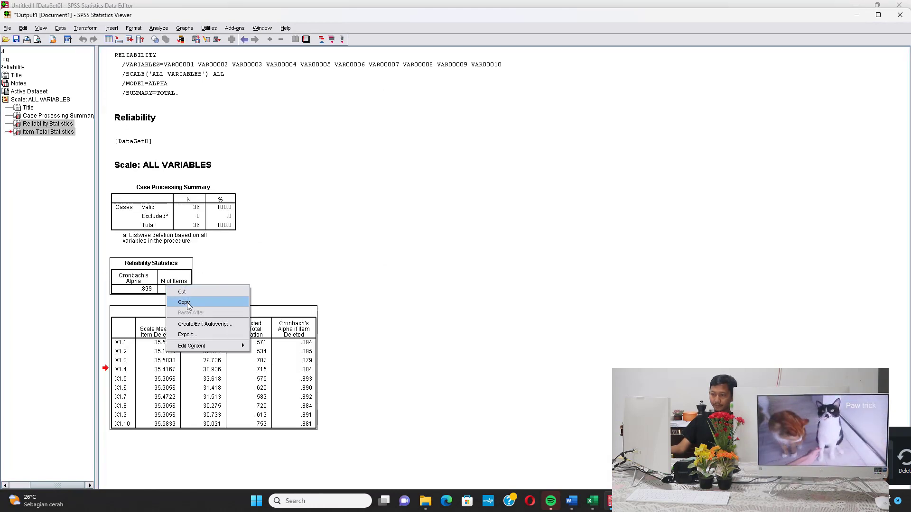
left_click(189, 305)
left_click(572, 502)
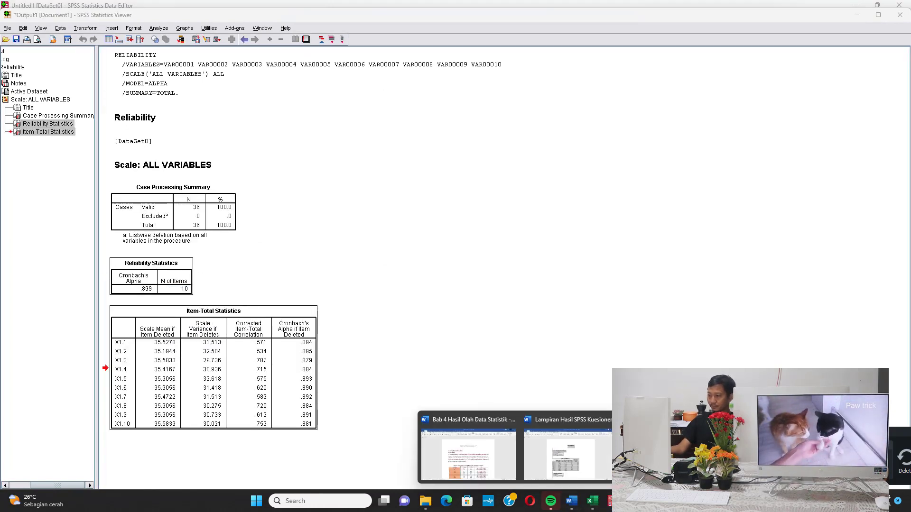
left_click(664, 453)
left_click(404, 167)
key("Return")
key("ctrl+v")
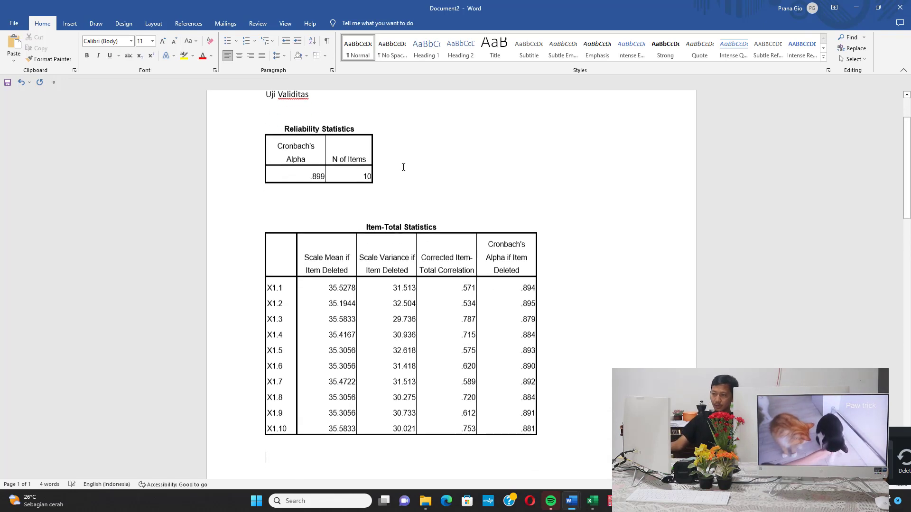
scroll(338, 210, "down", 1)
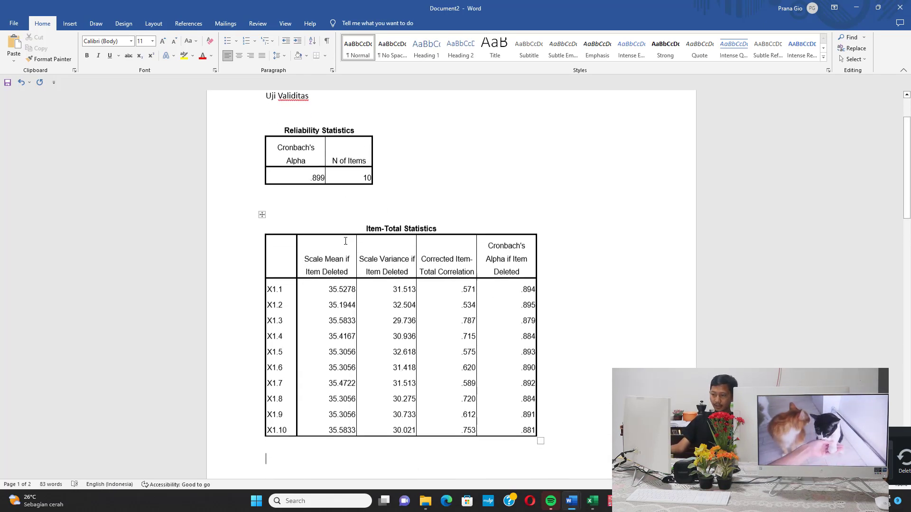
Switch back to the SPSS Data Editor, reopen Reliability Analysis and remove all X1 items from the analysis.
mouse_move(621, 501)
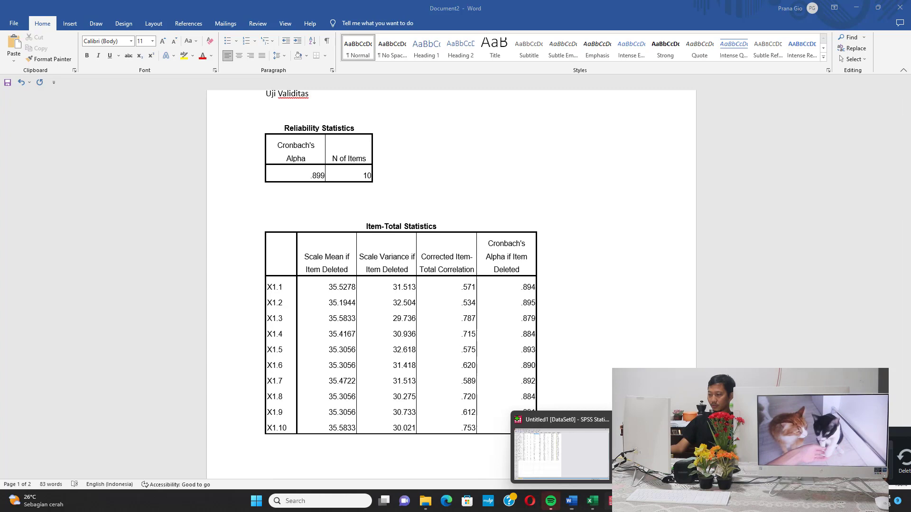
left_click(585, 458)
left_click(114, 17)
mouse_move(141, 176)
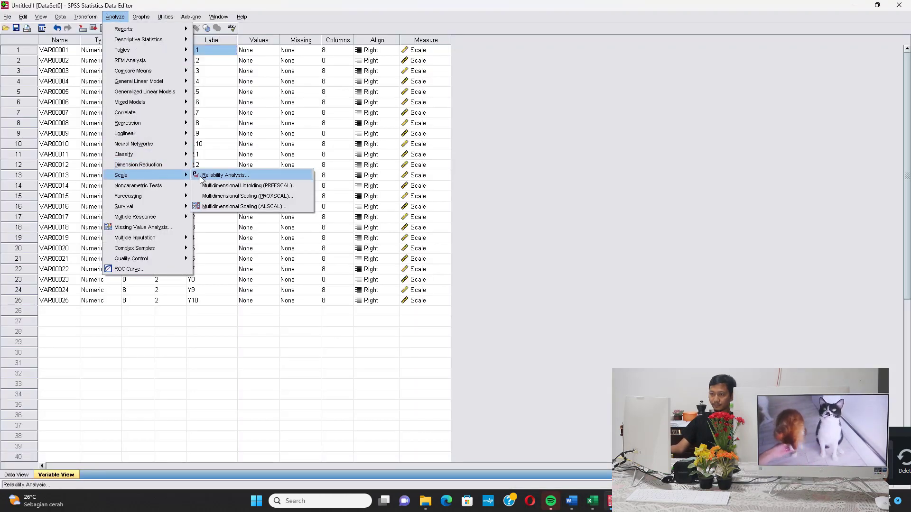
left_click(230, 175)
left_click(474, 189)
key("ctrl+a")
left_click(432, 233)
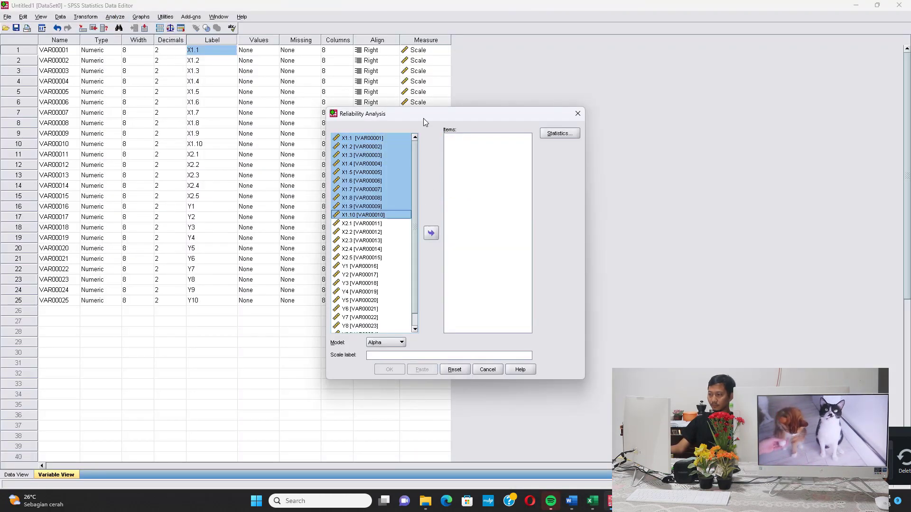
Add X2.1 through X2.5 as the items and run the reliability analysis.
left_click_drag(424, 109, 424, 20)
left_click_drag(362, 136, 364, 141)
key("shift+Down")
key("shift+Down")
key("shift+Down")
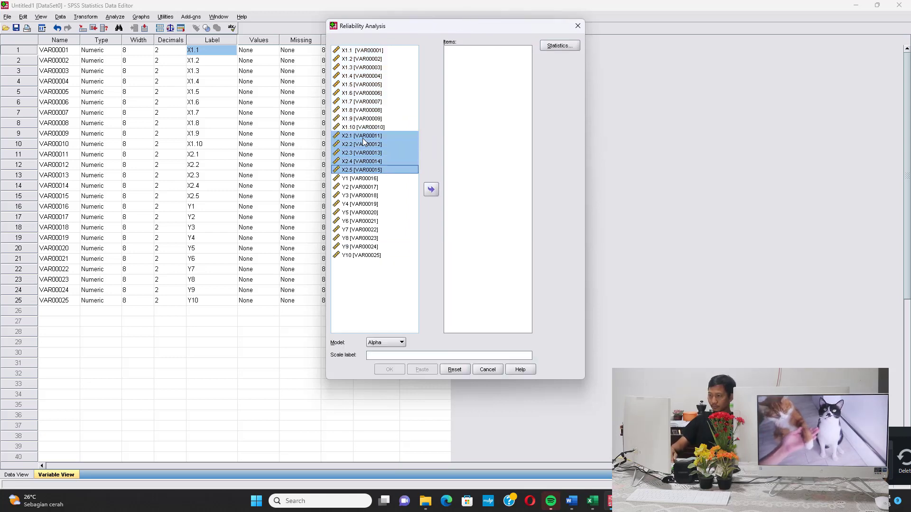
left_click(431, 189)
left_click(389, 369)
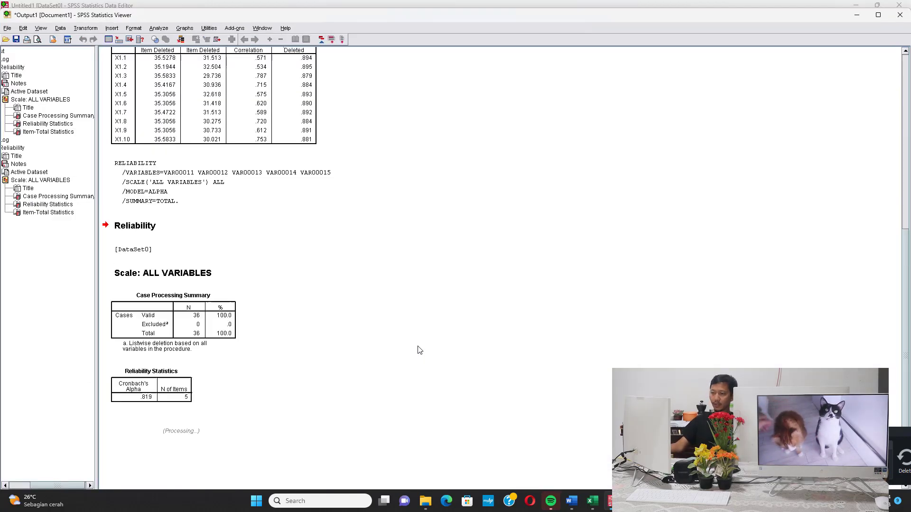
Copy the Reliability Statistics and Item-Total Statistics tables of the X2 items from the output.
left_click(150, 355)
left_click(176, 437, "ctrl")
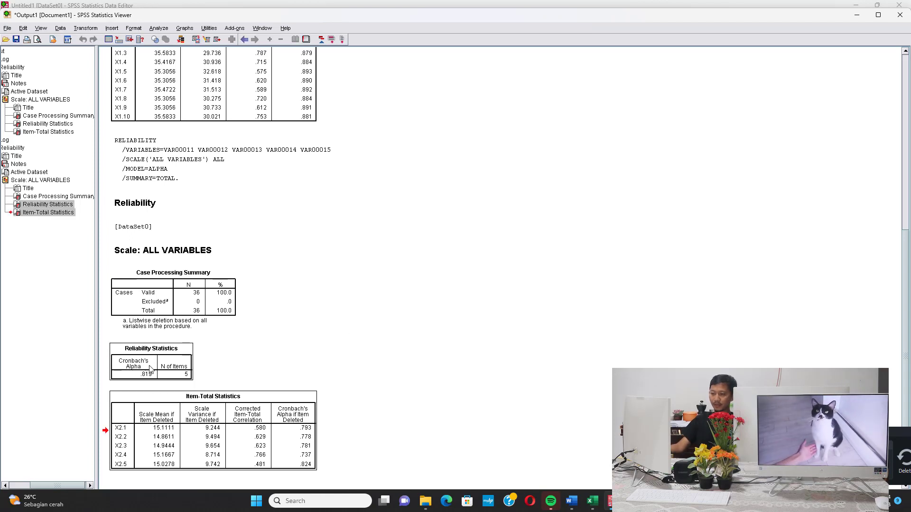
right_click(150, 365)
left_click(173, 379)
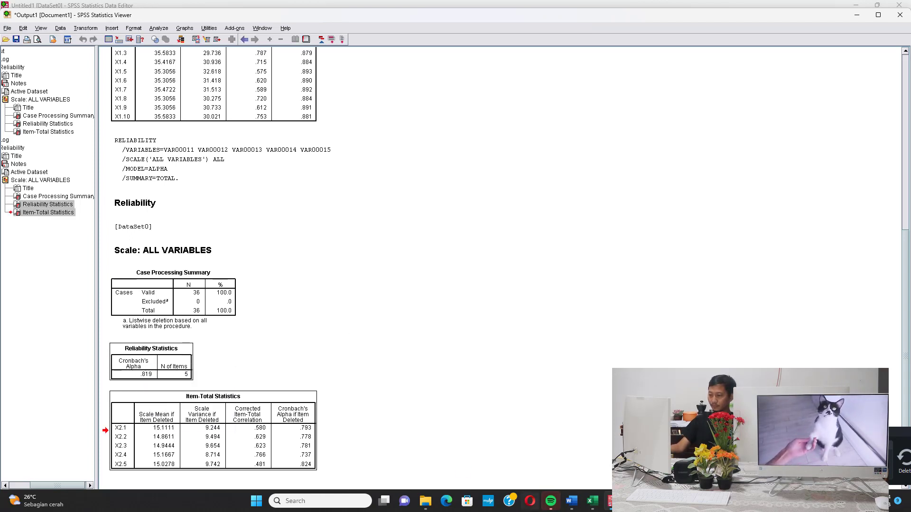
Insert blank lines after the X1 tables in the Word document and paste the X2 tables on the following page, before "Uji Reliabilitas".
mouse_move(571, 501)
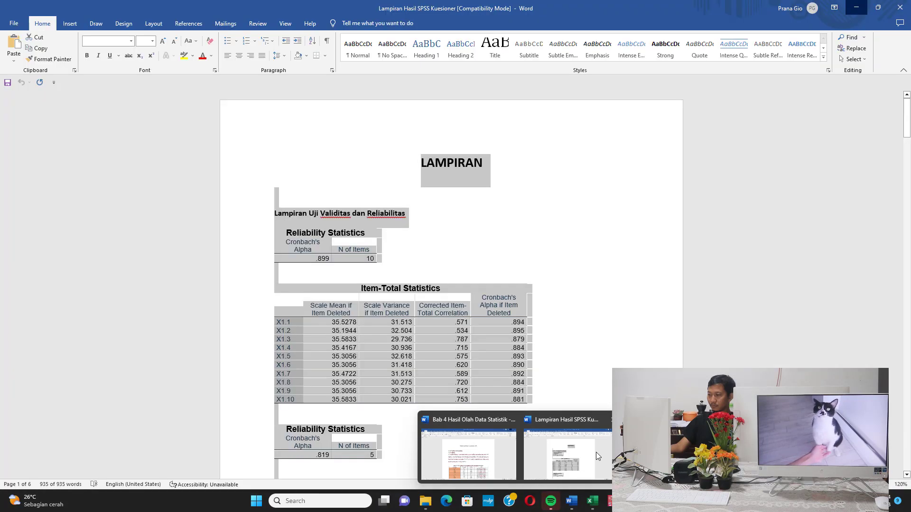
left_click(595, 452)
scroll(335, 338, "down", 3)
left_click(348, 158)
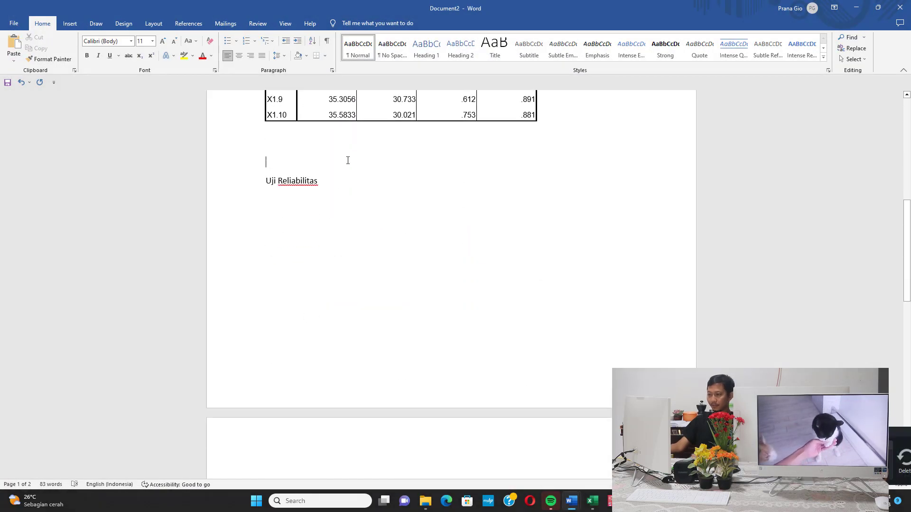
key("Return")
key("Return")
key("Return")
key("Return")
key("Return")
key("Return")
key("Return")
key("Return")
key("Return")
key("Return")
key("Return")
key("Return")
key("Return")
key("Return")
key("Return")
key("Return")
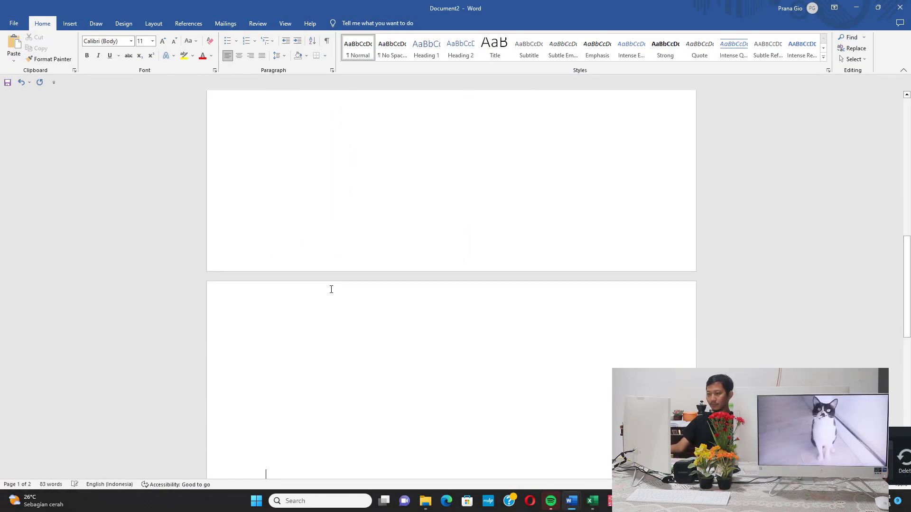
key("ctrl+v")
Return to the SPSS Data Editor, reopen Reliability Analysis and remove X2.1 through X2.5 from the items.
mouse_move(609, 501)
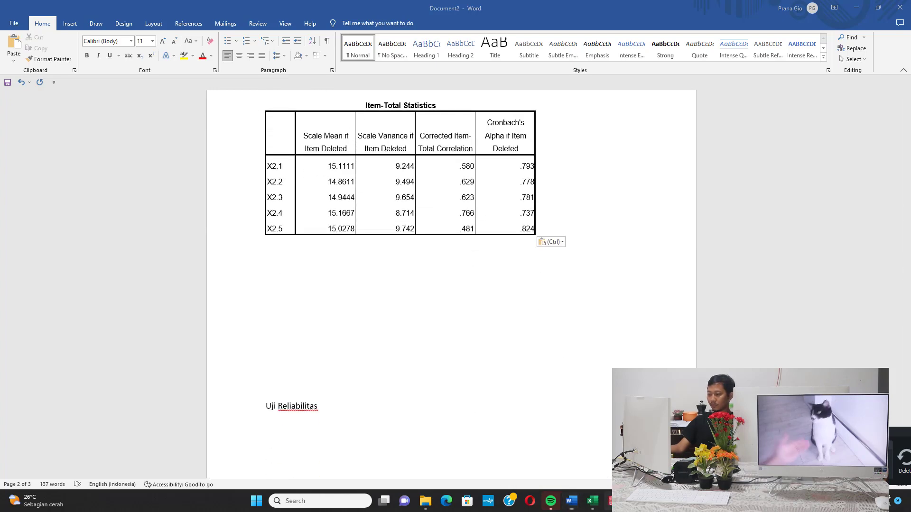
left_click(586, 455)
left_click(115, 17)
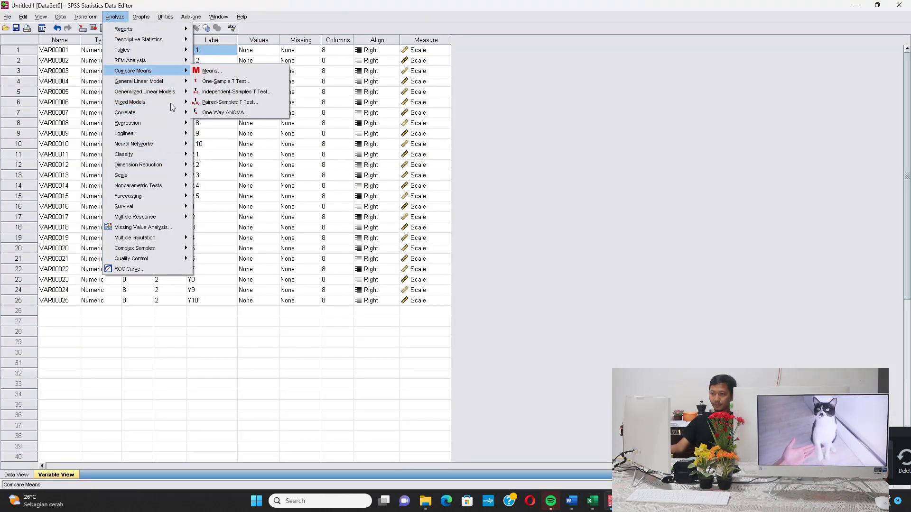
left_click(233, 174)
left_click_drag(456, 94, 455, 127)
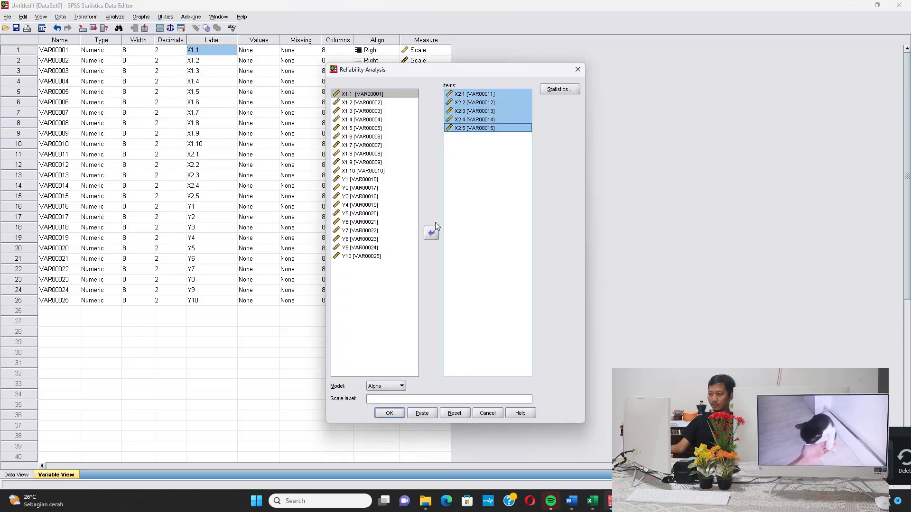
left_click(431, 233)
Add Y1 through Y10 as the items and run the reliability analysis.
left_click(384, 222)
key("shift+Down")
key("shift+Down")
key("shift+Down")
key("shift+Down")
key("shift+Down")
key("shift+Down")
key("shift+Down")
key("shift+Down")
key("shift+Down")
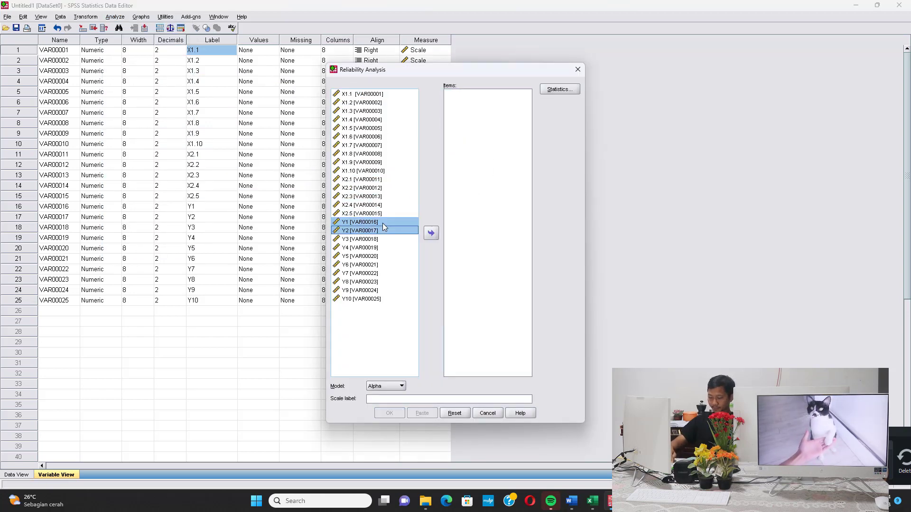
left_click(431, 233)
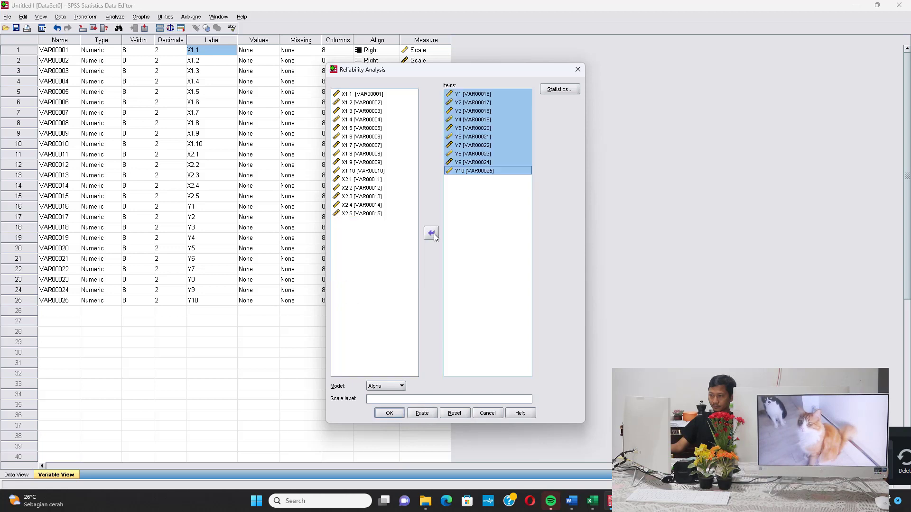
left_click(390, 414)
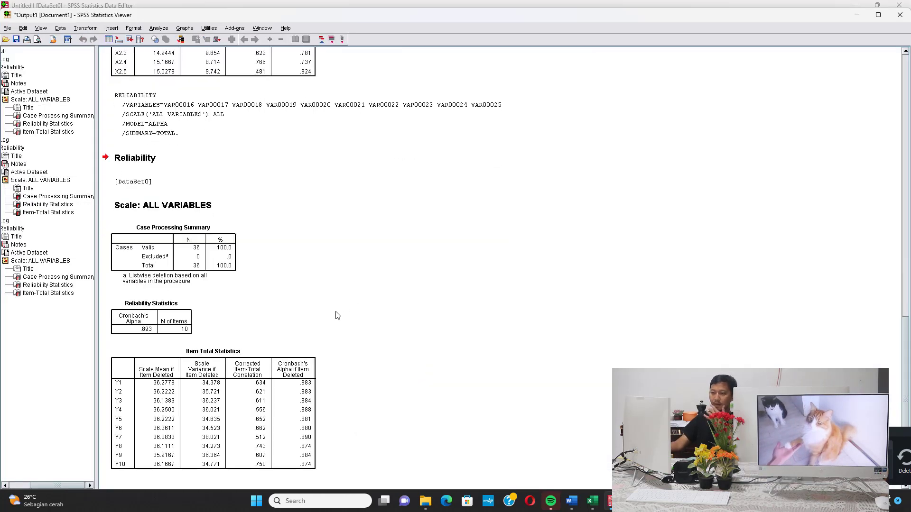
Copy the Reliability Statistics and Item-Total Statistics tables of the Y items from the output.
left_click(179, 397)
right_click(166, 328)
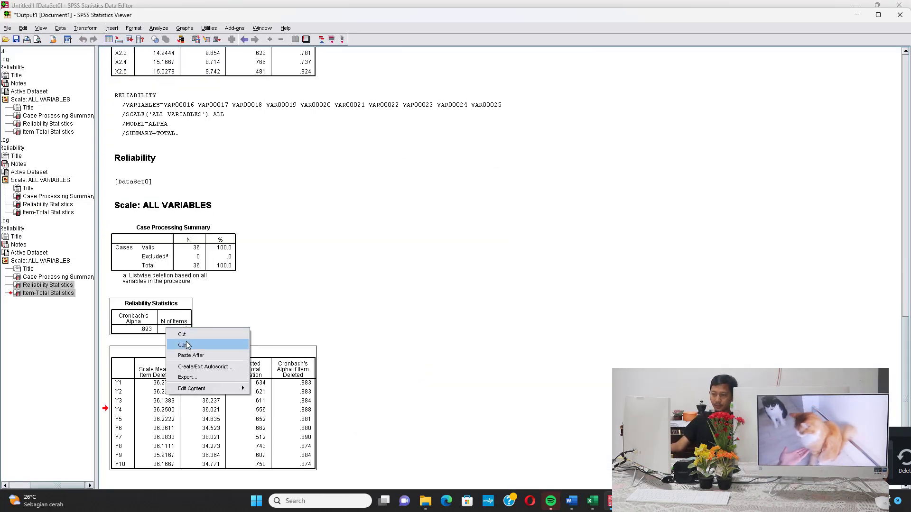
left_click(187, 344)
Switch to Document2 in Word, insert blank lines before "Uji Reliabilitas" and paste the Y tables on the following page.
mouse_move(571, 501)
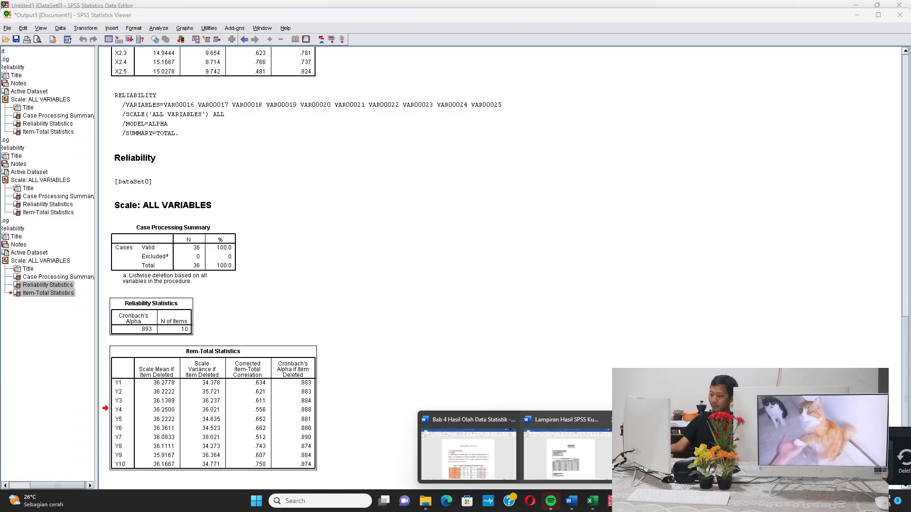
left_click(559, 451)
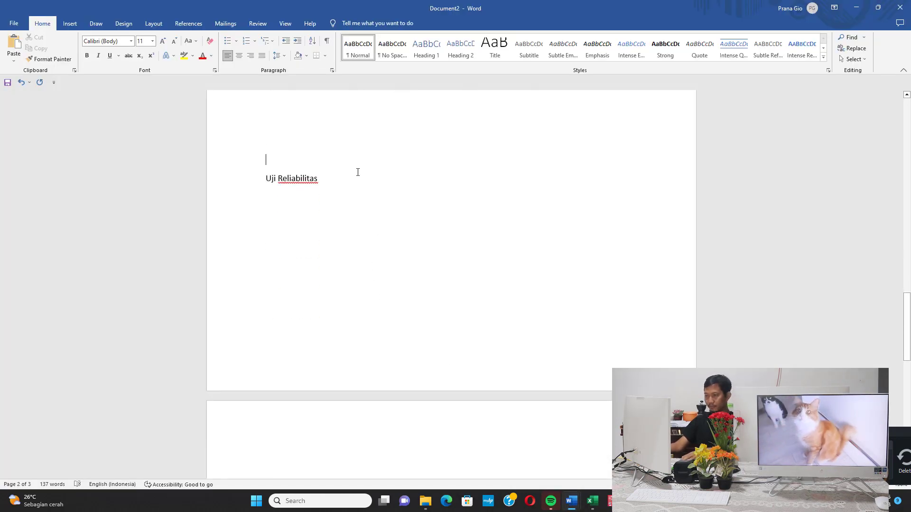
key("Return")
key("Return")
key("Return")
key("Return")
key("Return")
key("Return")
key("Return")
key("Return")
key("Return")
key("Return")
key("Return")
key("Return")
key("Return")
key("Return")
key("Return")
key("Return")
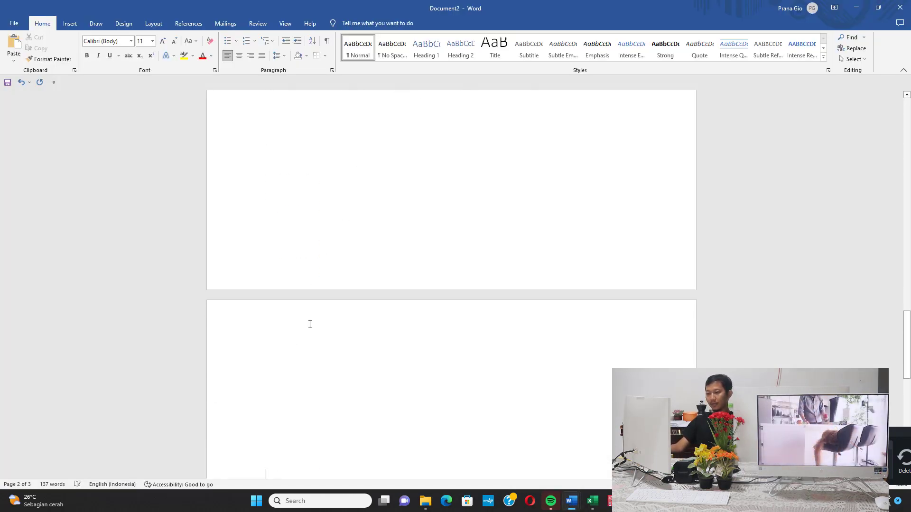
key("ctrl+v")
Highlight the Corrected Item-Total Correlation header and values of X1.1 to X1.10 in yellow.
scroll(351, 318, "up", 2)
scroll(392, 313, "down", 5)
scroll(391, 313, "up", 5)
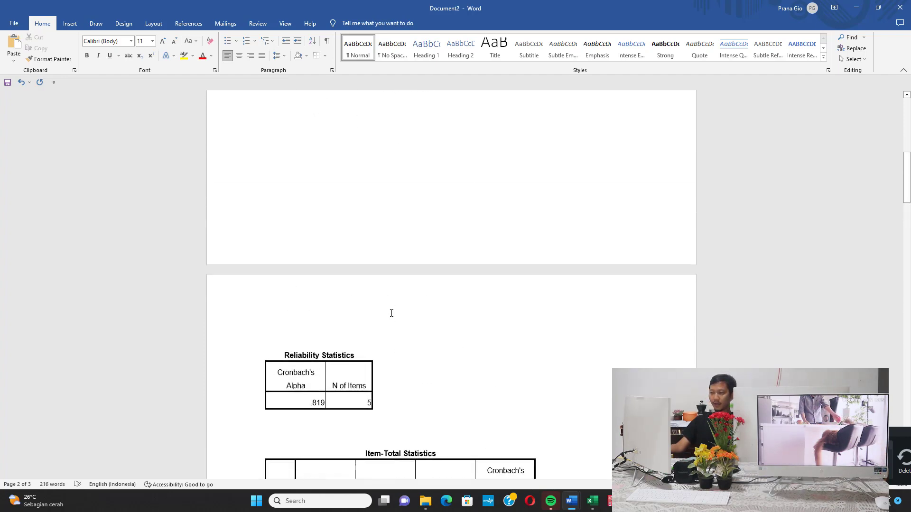
scroll(391, 313, "down", 10)
scroll(443, 299, "up", 5)
scroll(463, 248, "down", 3)
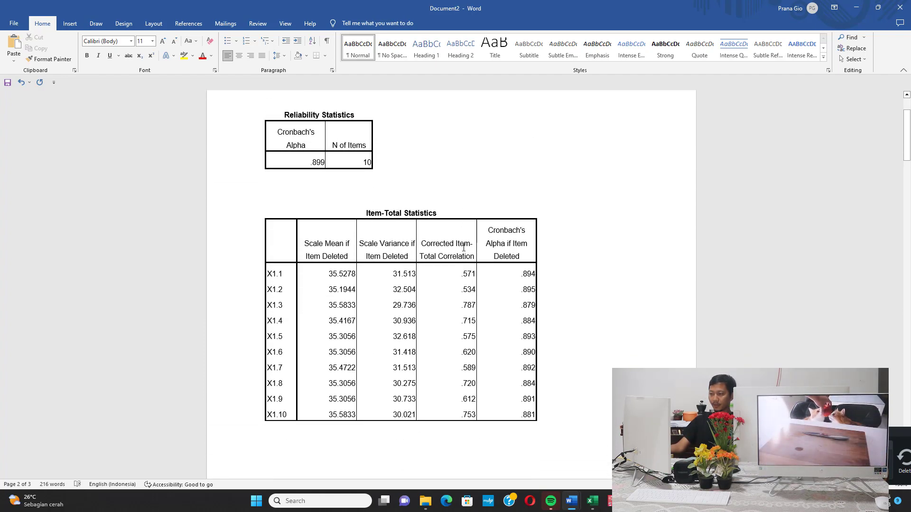
left_click_drag(463, 247, 461, 415)
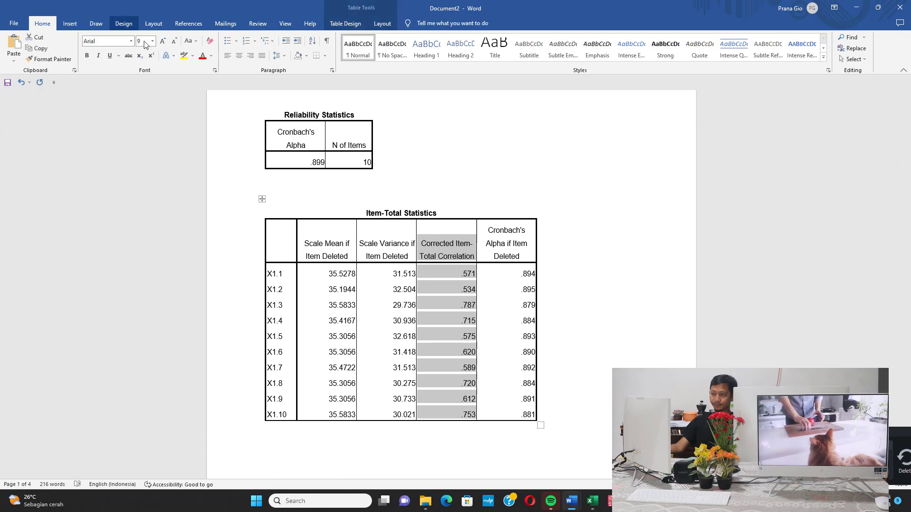
left_click(184, 55)
key("Right")
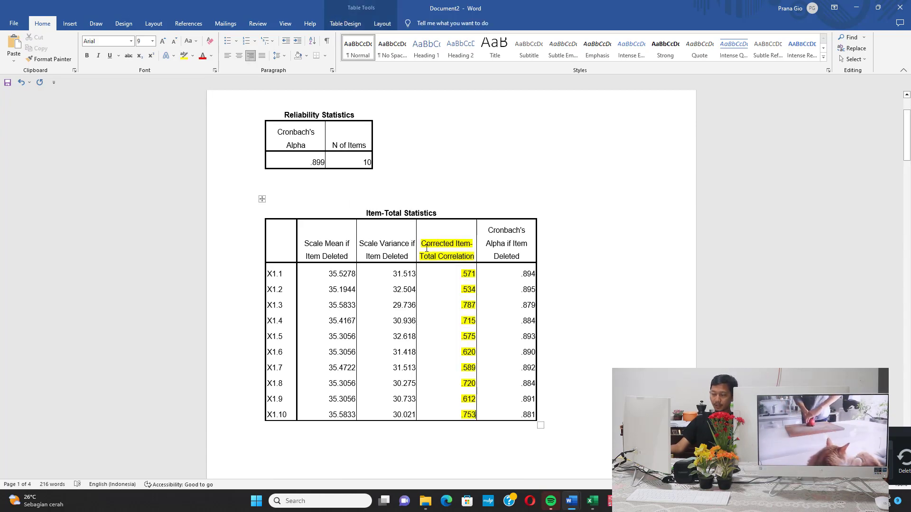
Highlight the Corrected Item-Total Correlation header and values of X2.1 to X2.5 in yellow.
scroll(461, 246, "up", 2)
scroll(462, 245, "down", 12)
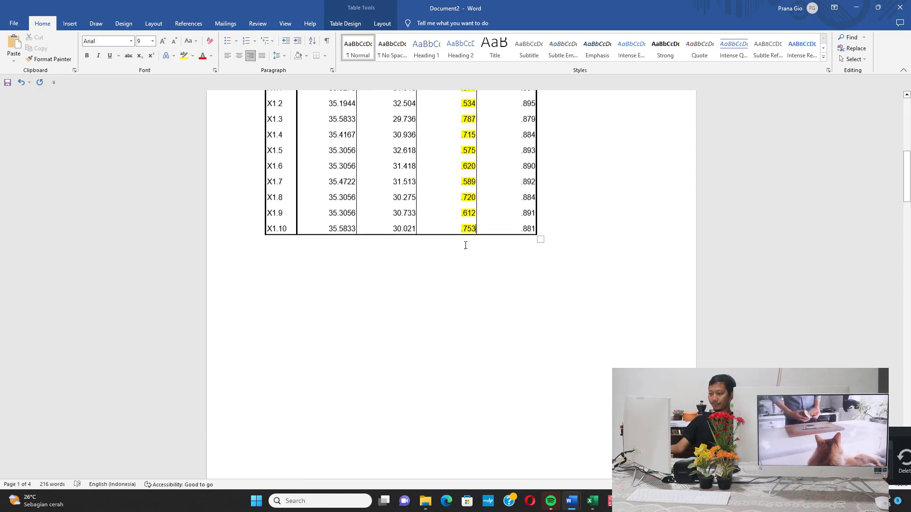
scroll(469, 244, "down", 5)
left_click_drag(453, 271, 414, 369)
left_click(183, 55)
Highlight the Corrected Item-Total Correlation header and values of Y1 to Y10 in yellow.
scroll(464, 153, "down", 18)
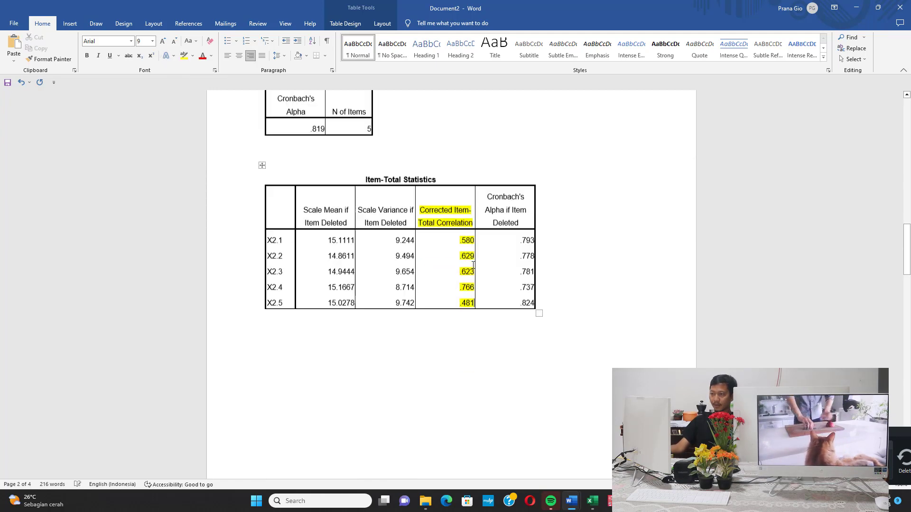
left_click_drag(464, 153, 458, 322)
left_click(180, 58)
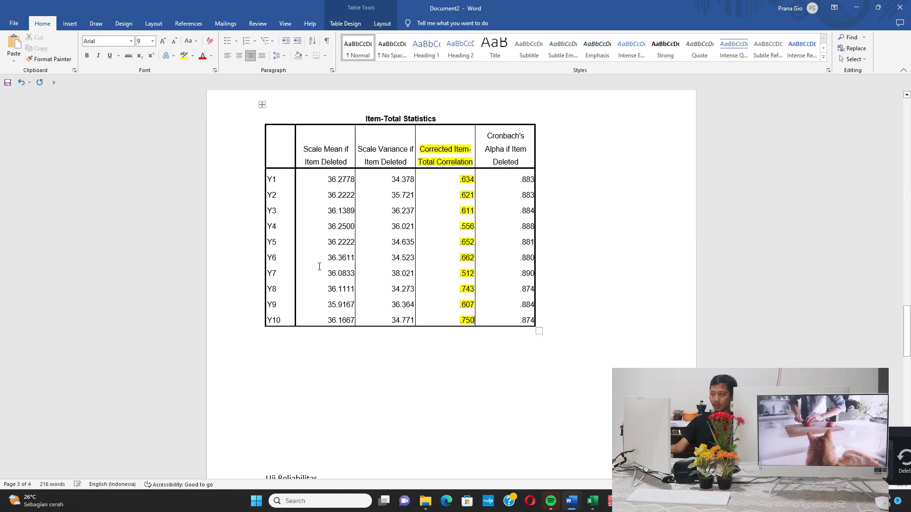
Write the validity criterion "Dikatakan valid kalau R Hitung > R Tabel" below the Y Item-Total Statistics table.
scroll(319, 261, "down", 6)
scroll(321, 173, "up", 2)
left_click(322, 173)
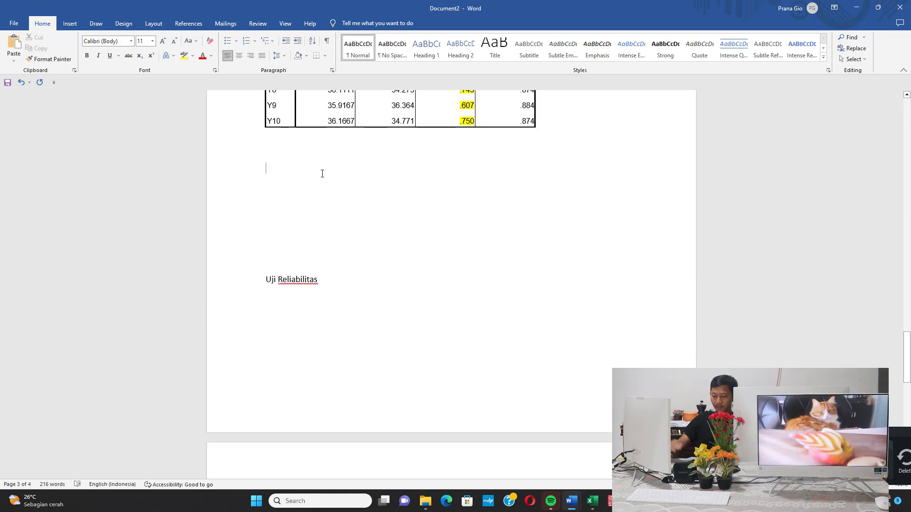
type("Dikatakan valid")
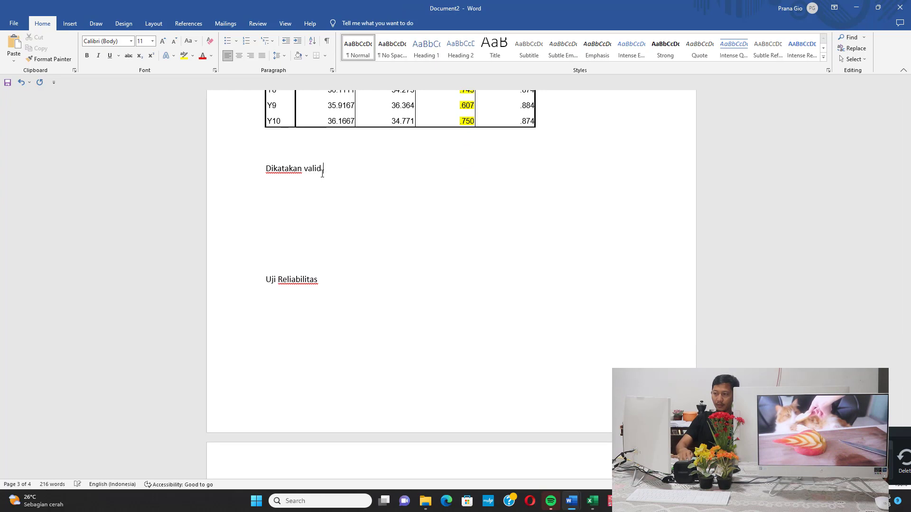
type(" kalau r")
key("ctrl+z")
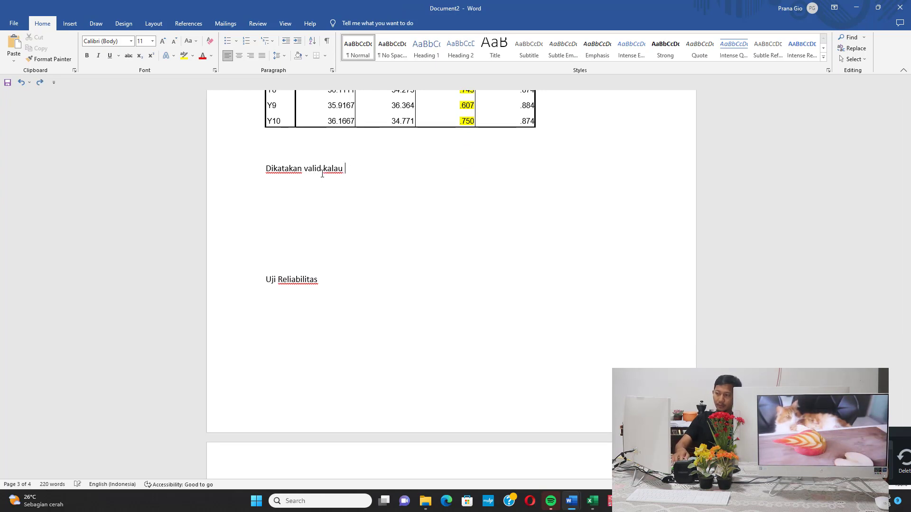
type("R Hitung ")
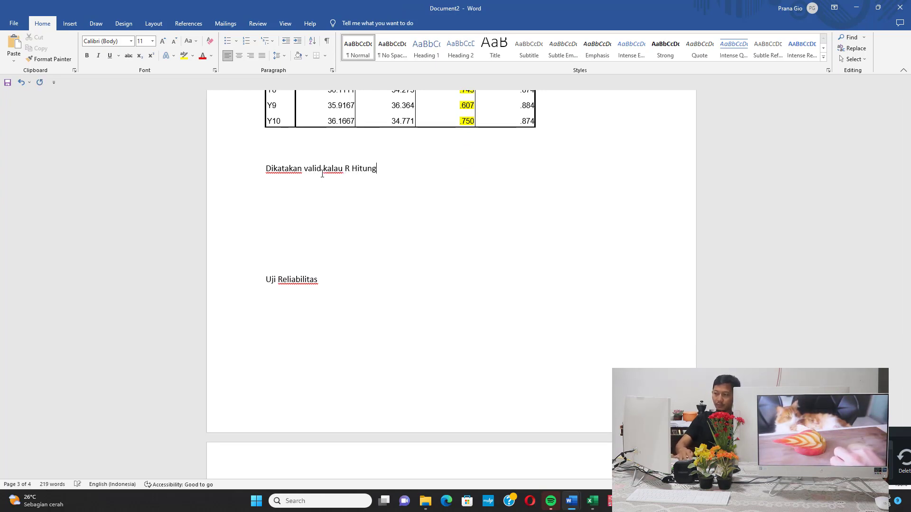
type("> R Tabel")
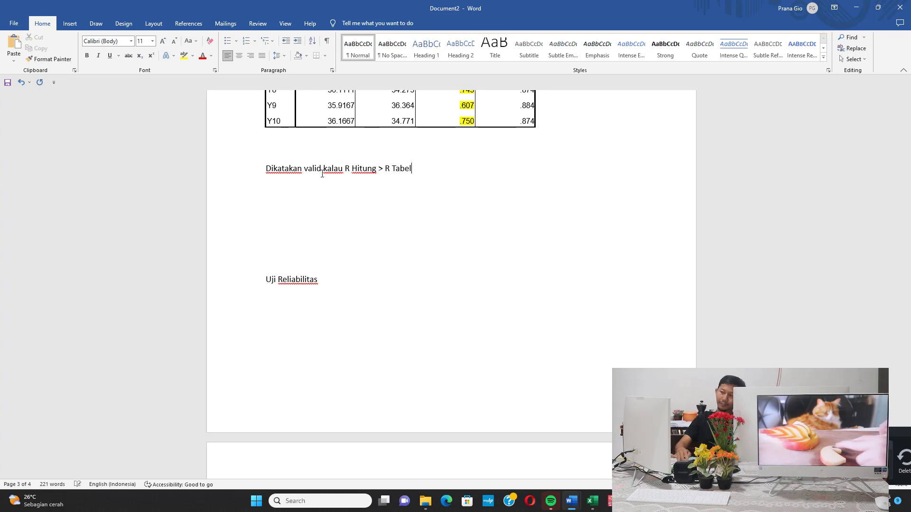
Add the question "R Tabel???" below the validity criterion, with a blank line before and after it.
key("Return")
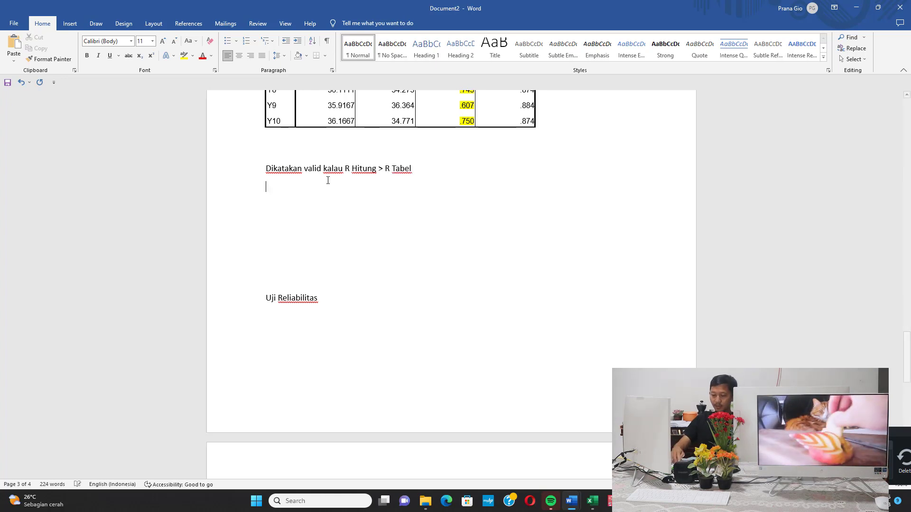
key("Return")
type("R Tabe")
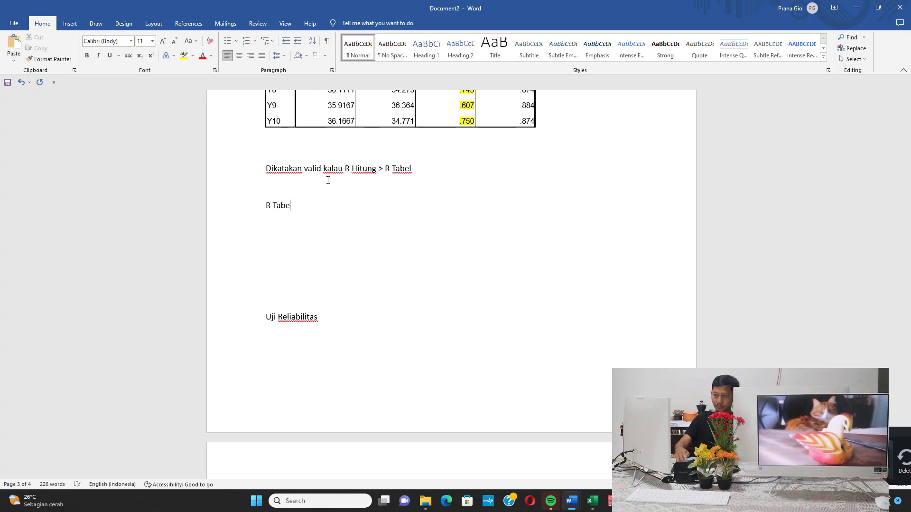
type("l???")
key("Return")
key("Return")
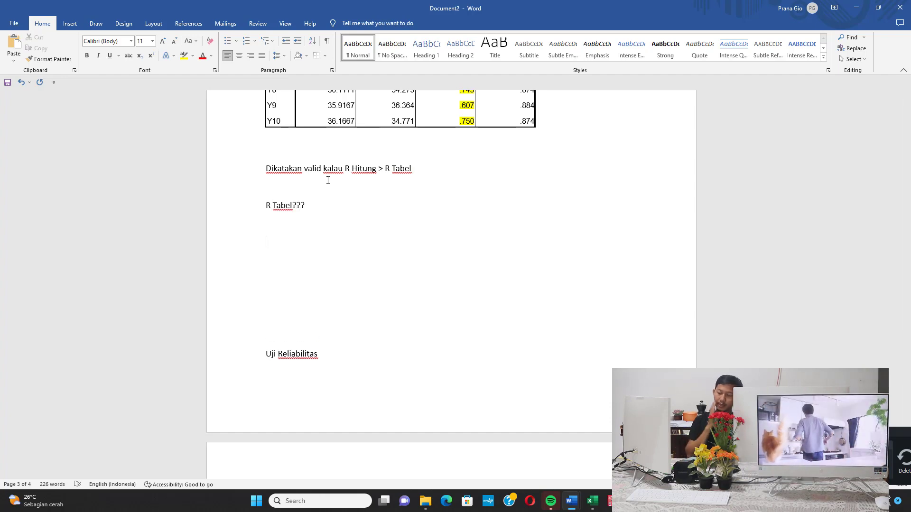
Open the TABEL R PDF from the folder "26 Juli 2023, Olah Data SPSS Kuesioner" and keep it minimized for reference.
mouse_move(425, 501)
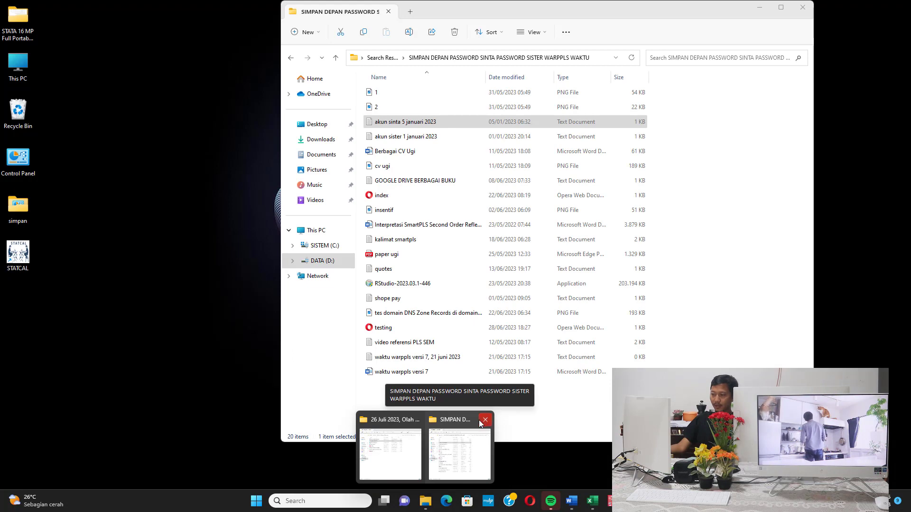
left_click(390, 448)
right_click(341, 215)
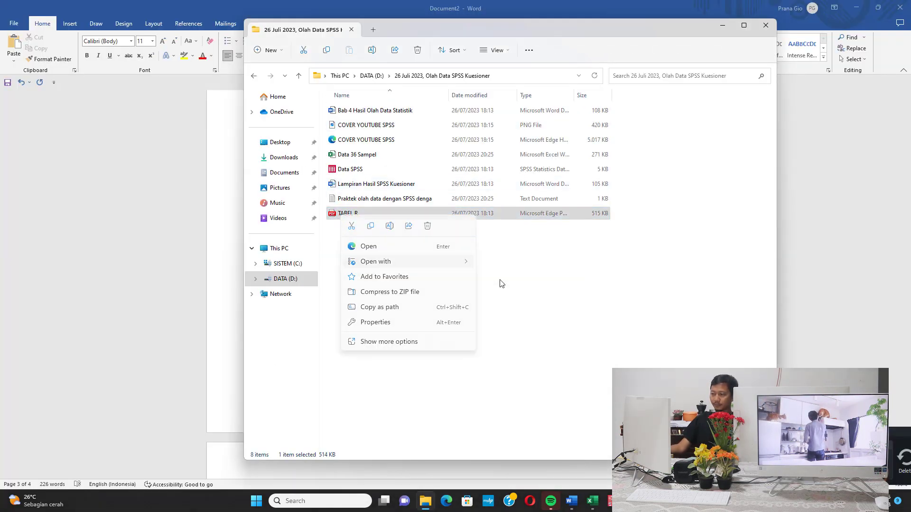
left_click(319, 184)
key("Return")
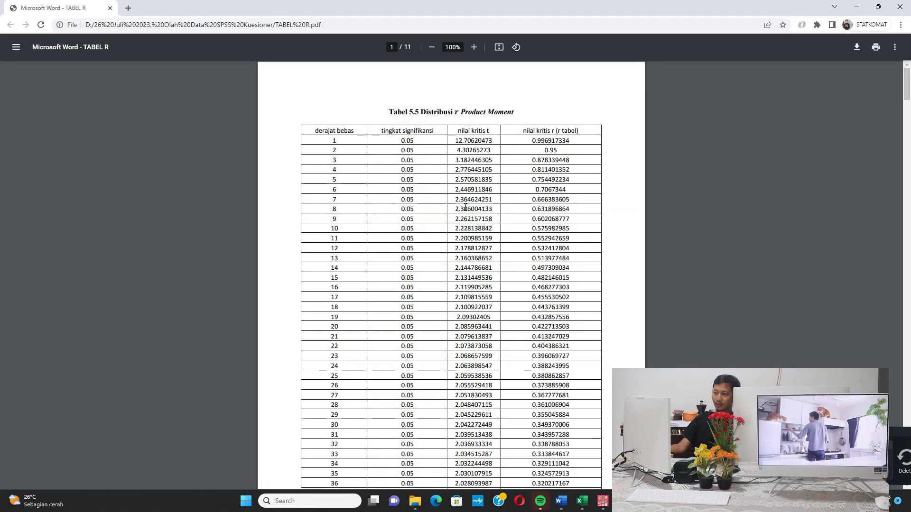
scroll(424, 216, "up", 3)
scroll(424, 216, "down", 2, "ctrl")
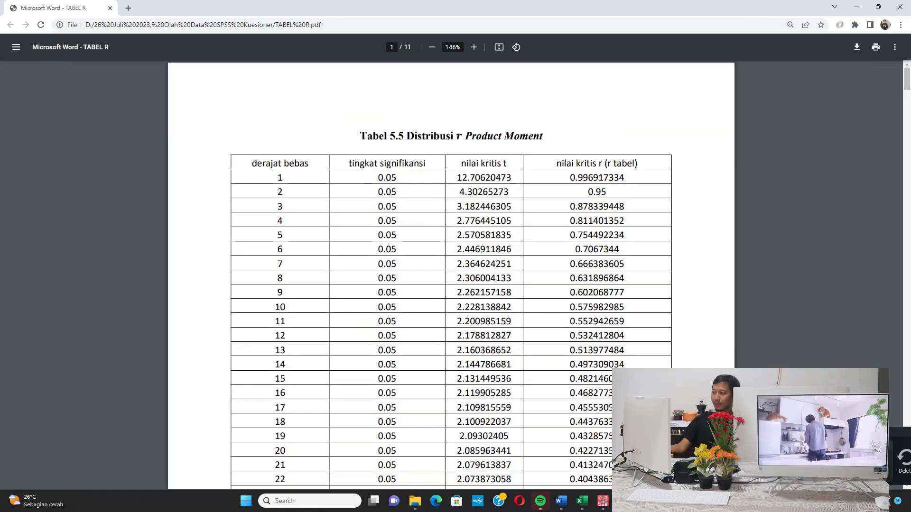
left_click(878, 7)
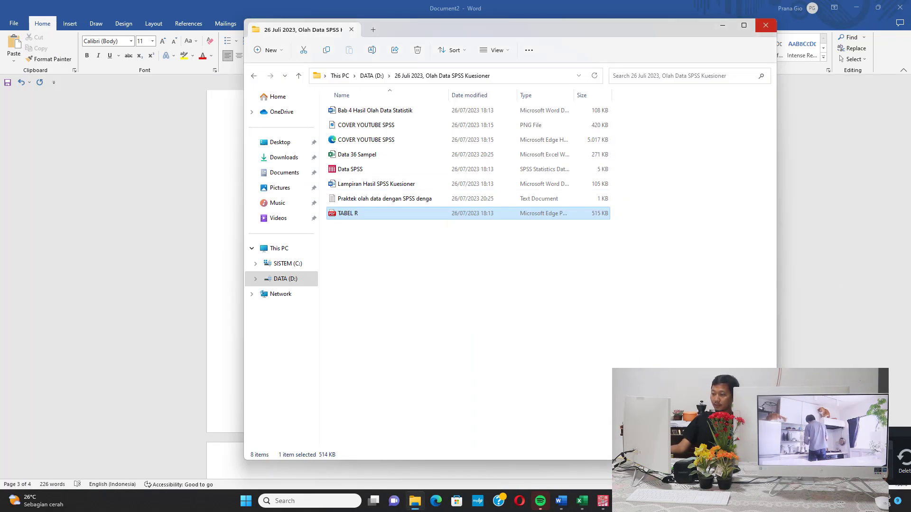
Return to the Word document and write "Hitung derajat bebas (db) = N – 2 = 36 – 2 = 34" below "R Tabel???".
left_click(875, 238)
type("Hitung derajat bebas (db) = N - 2")
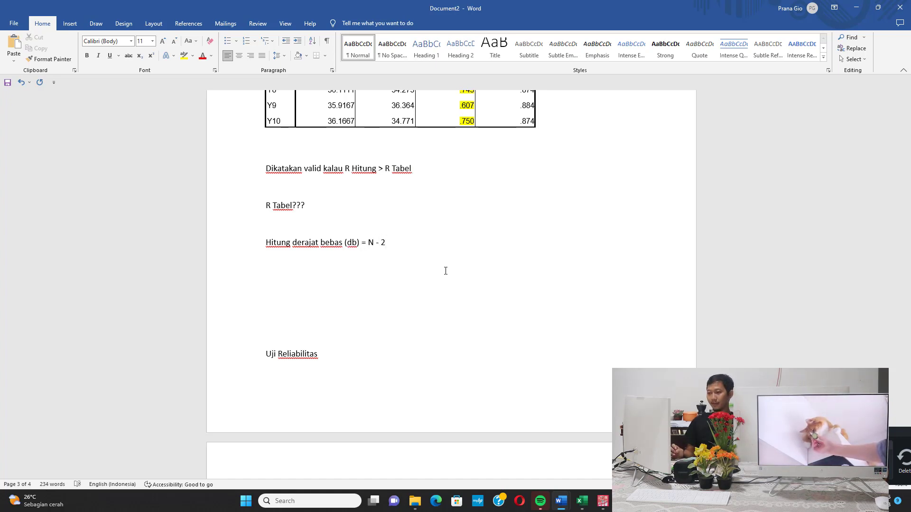
type("= 36 – 2")
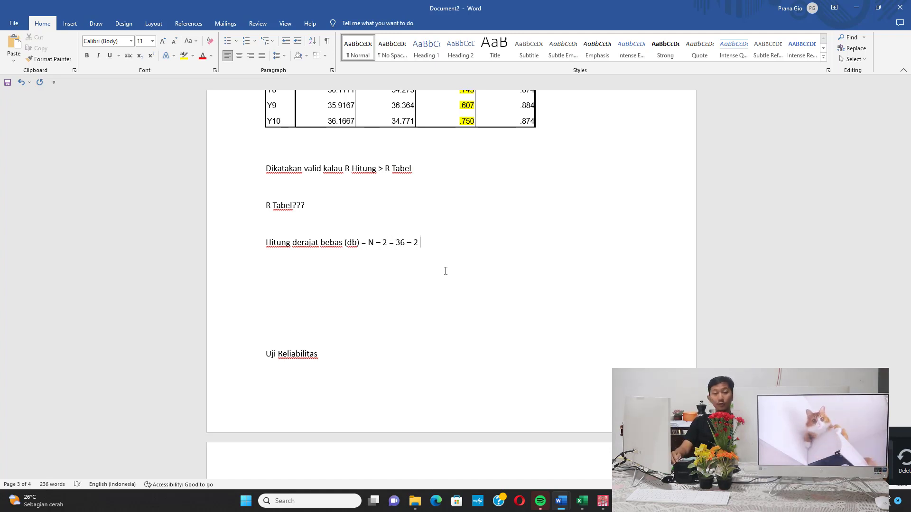
type(" = 34")
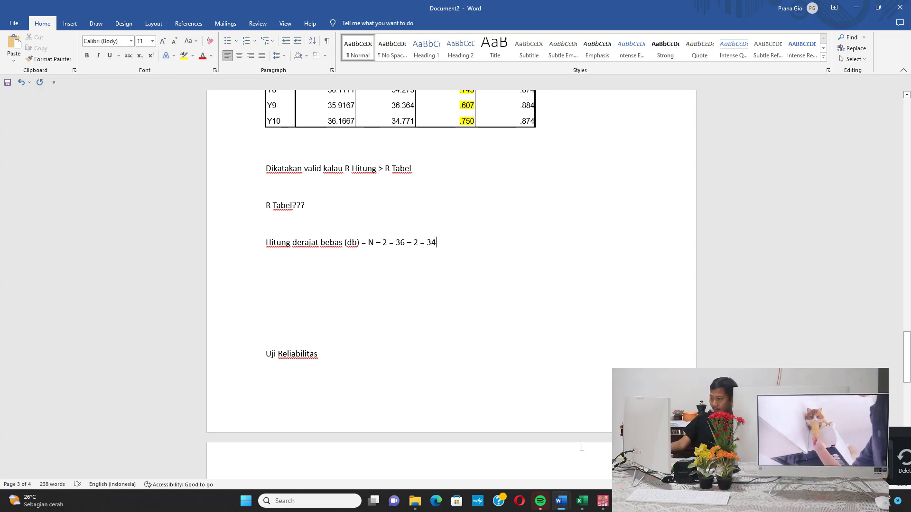
Switch to the TABEL R PDF and look up the critical r value for 34 degrees of freedom at 0.05 significance.
left_click(623, 501)
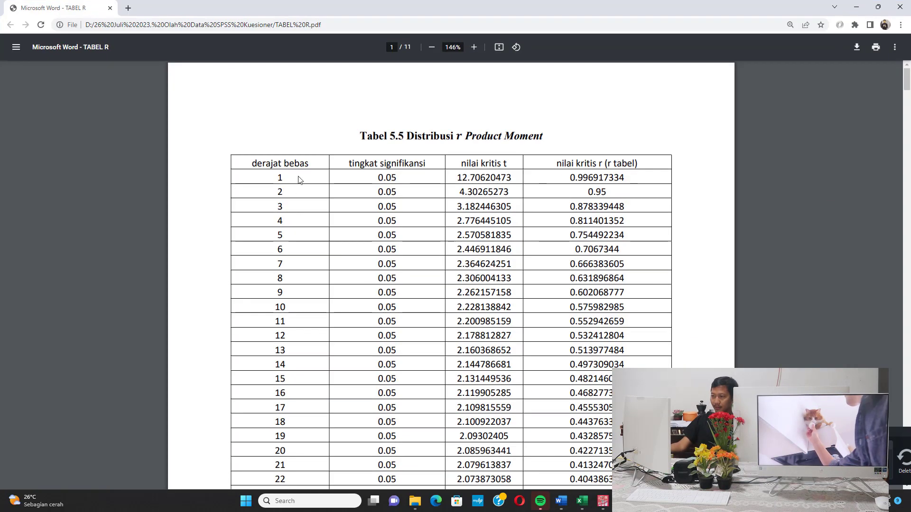
scroll(311, 246, "down", 8)
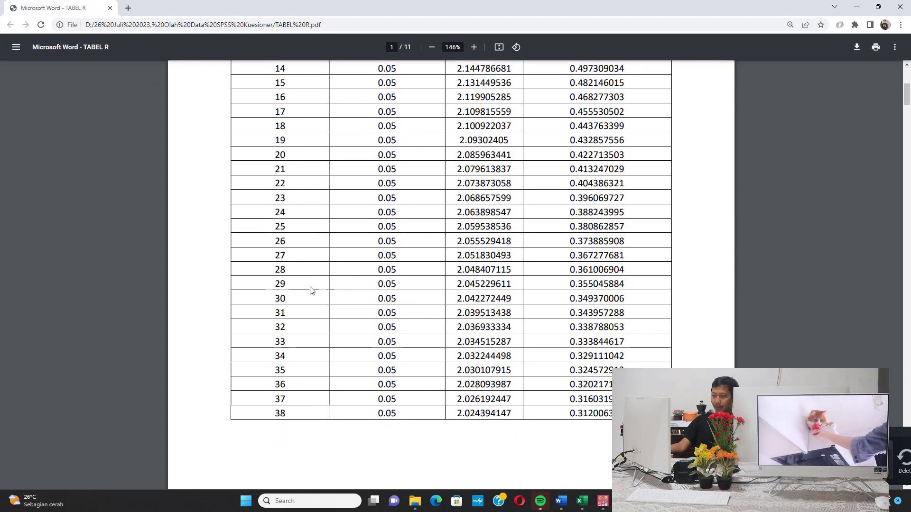
left_click_drag(281, 273, 595, 273)
left_click(584, 274)
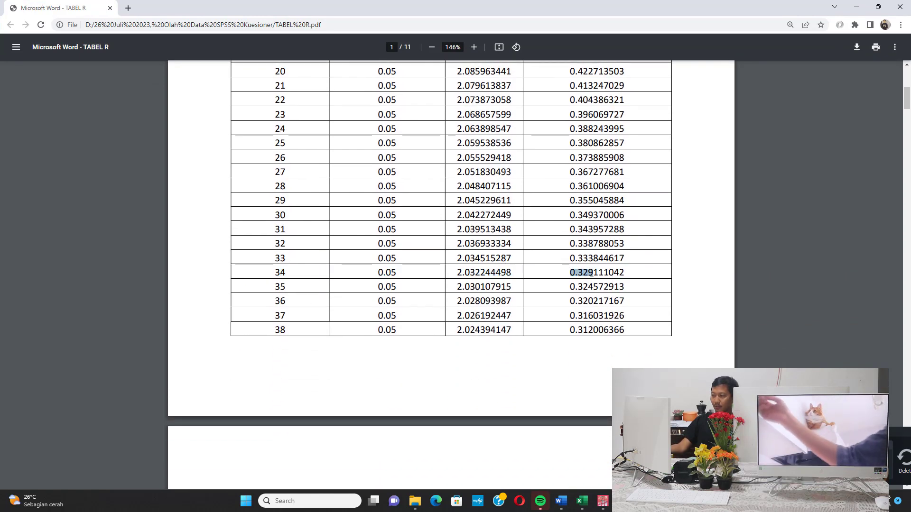
scroll(594, 273, "up", 8)
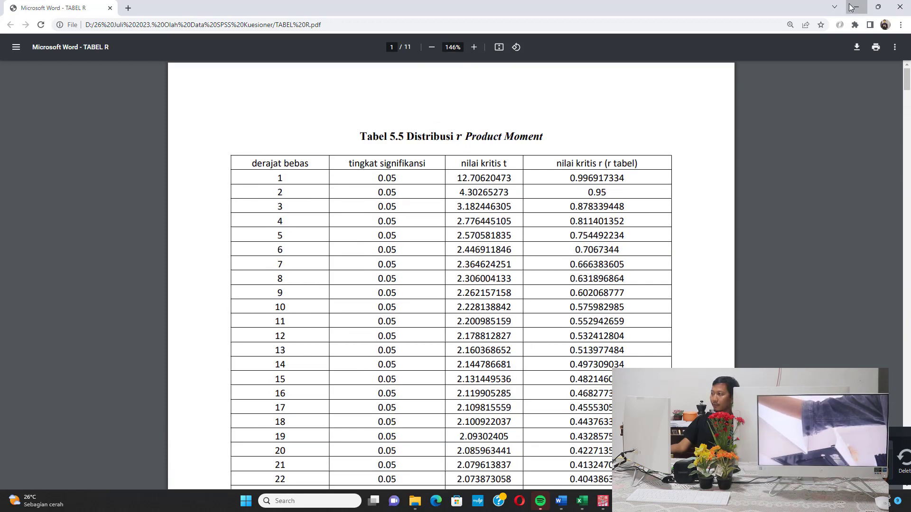
Return to the Word document and write "R Tabel = 0.329" below the degrees-of-freedom line.
key("alt+Tab")
type("R")
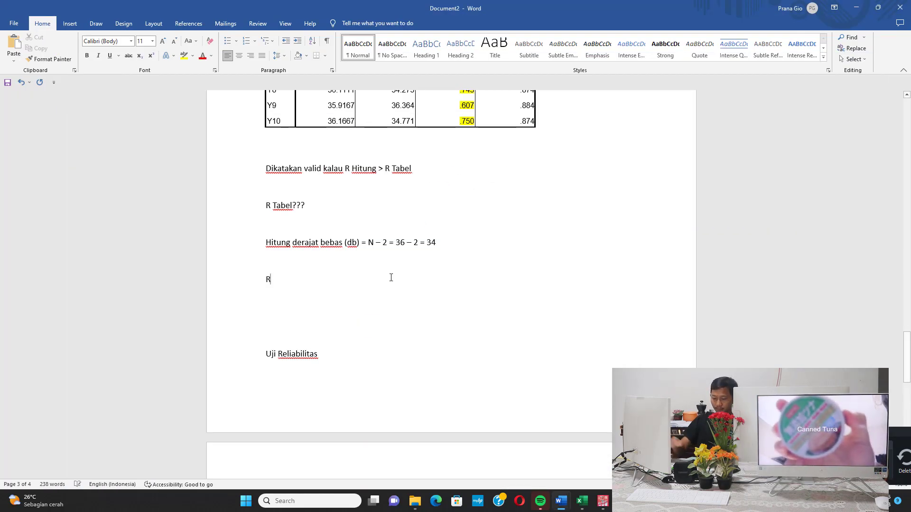
type(" Tabel = 0")
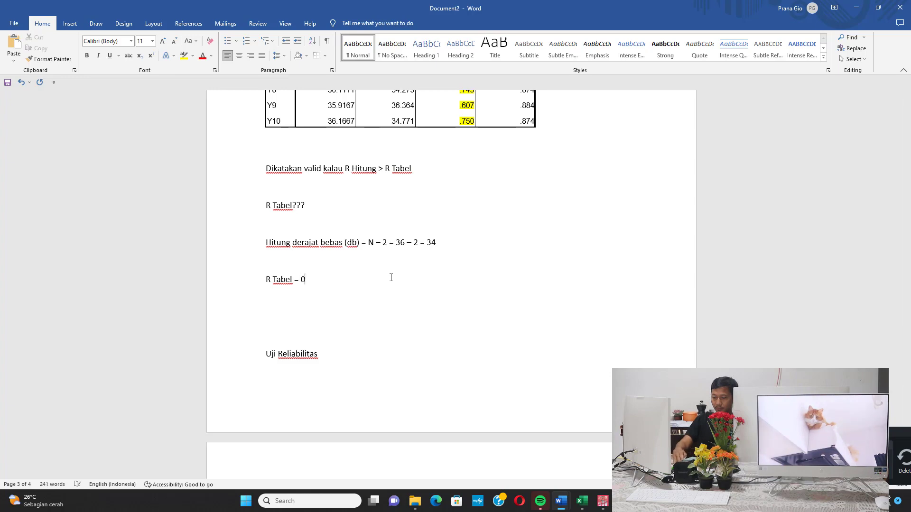
type(".329")
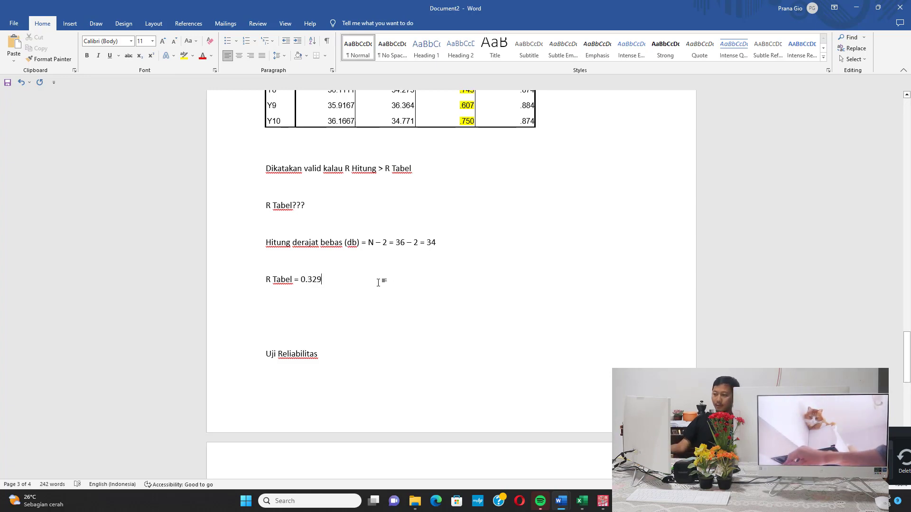
scroll(430, 271, "up", 20)
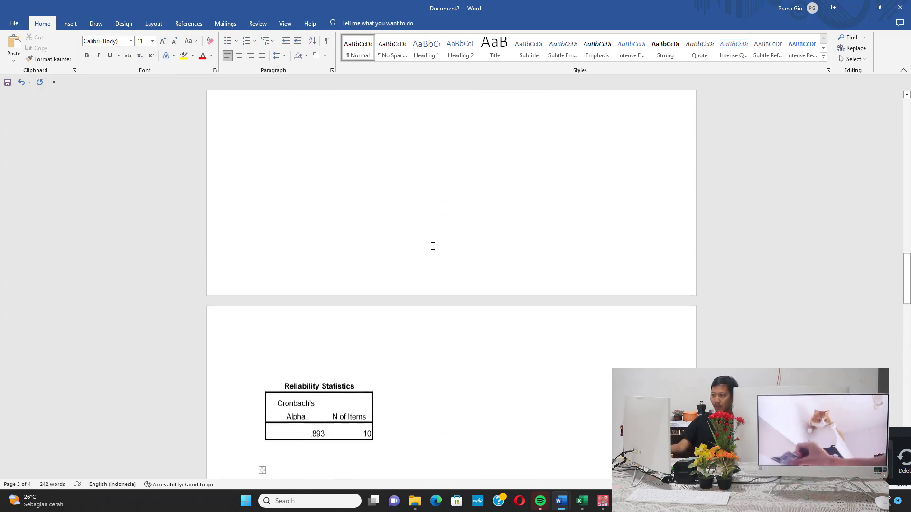
Review the X1 Corrected Item-Total Correlation values and compare them with the R Hitung column of Tabel 4.1 in the Bab 4 document.
scroll(433, 246, "up", 15)
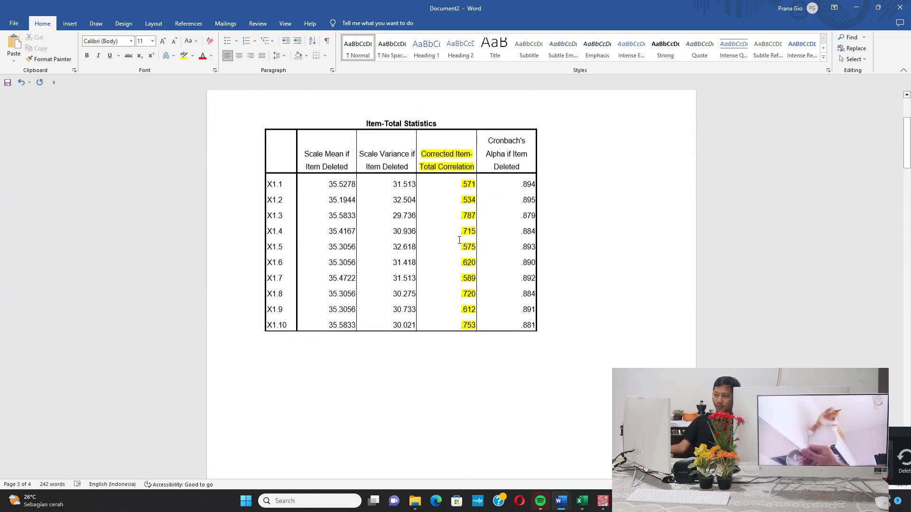
scroll(459, 240, "down", 2)
left_click_drag(459, 216, 460, 358)
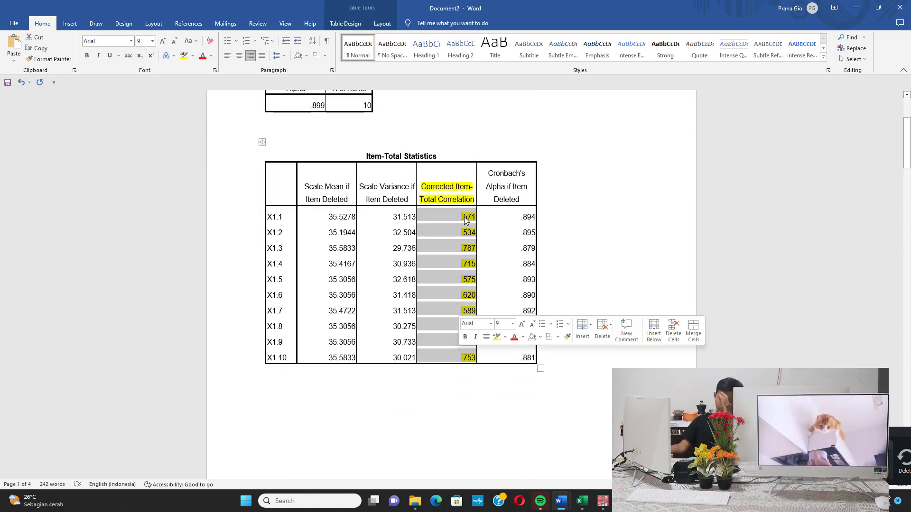
mouse_move(580, 509)
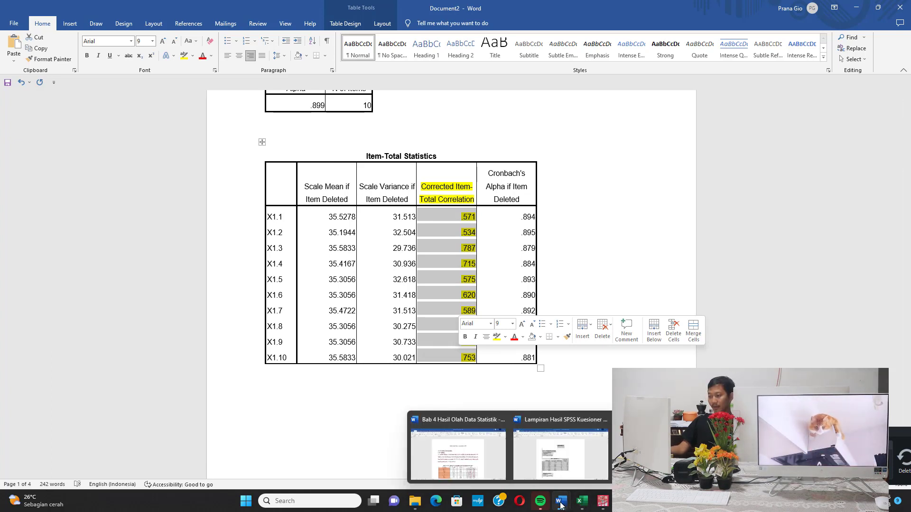
left_click(458, 449)
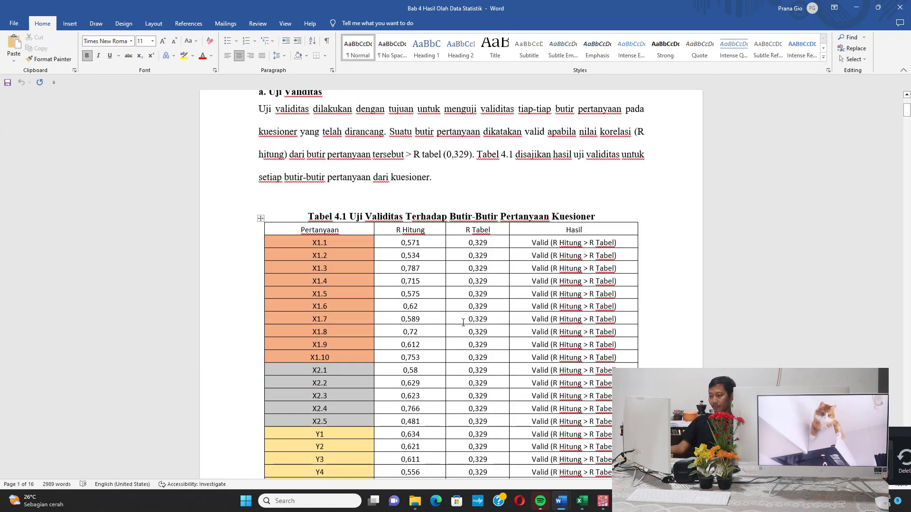
mouse_move(416, 237)
left_mouse_down()
mouse_move(413, 251)
mouse_move(423, 239)
left_mouse_up()
left_click(401, 238)
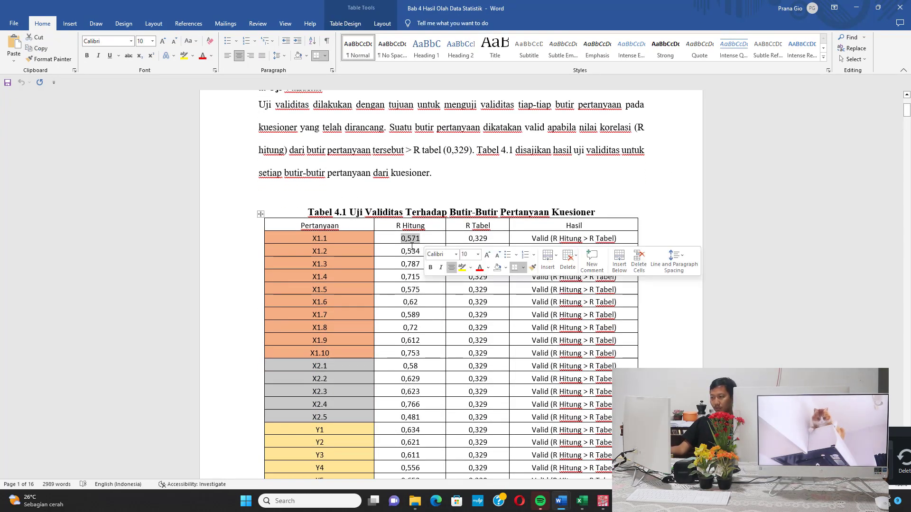
double_click(411, 251)
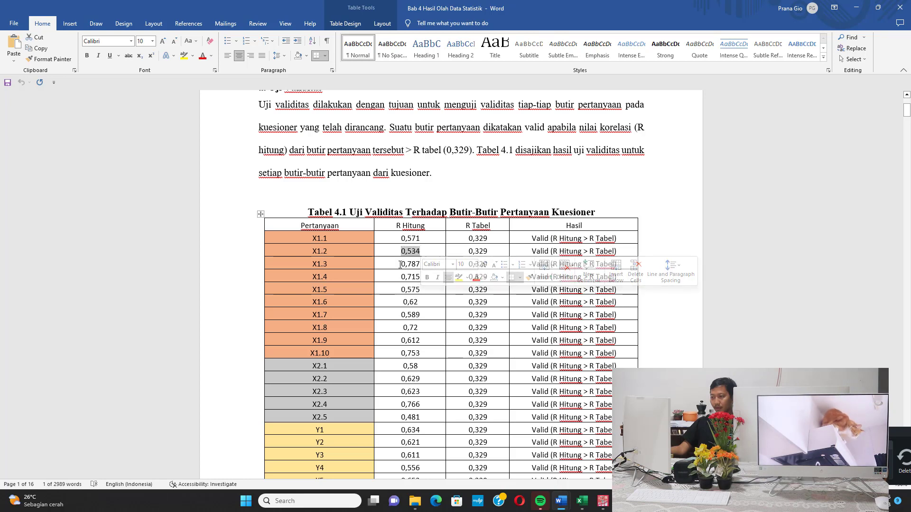
double_click(424, 264)
Return to the document with the SPSS output and check the Corrected Item-Total Correlation values of X1.1 to X1.3, Y9 and Y10.
mouse_move(561, 501)
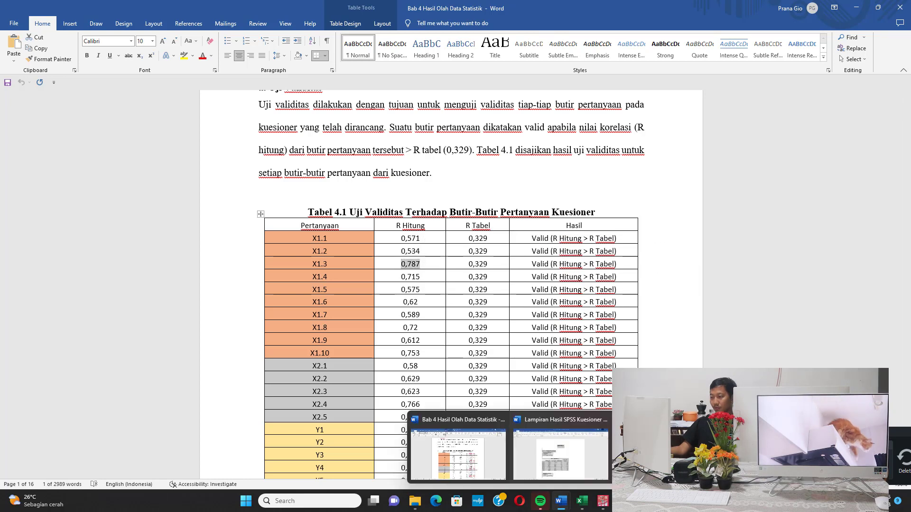
left_click(560, 454)
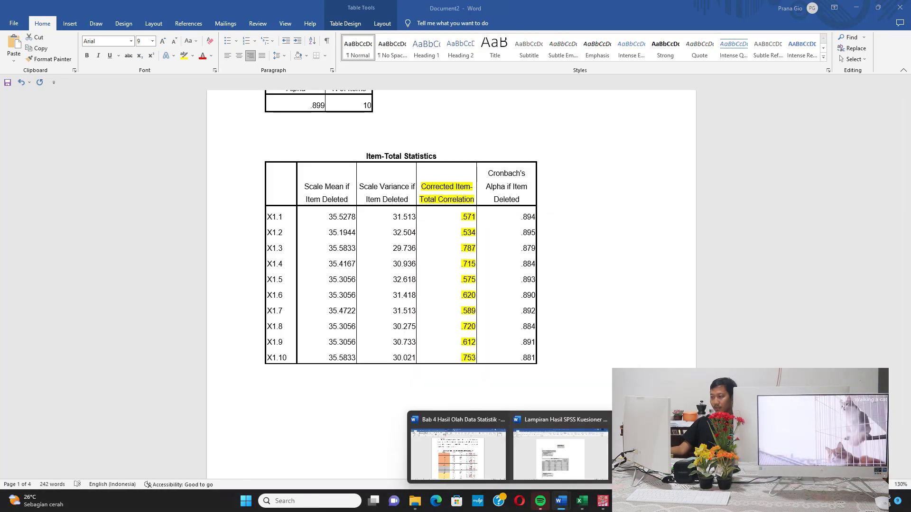
left_click(468, 219)
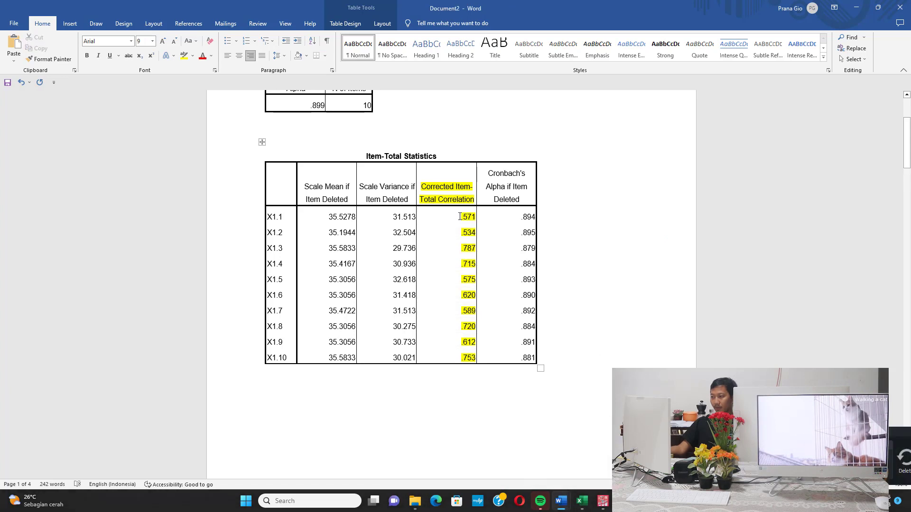
left_click_drag(467, 216, 474, 217)
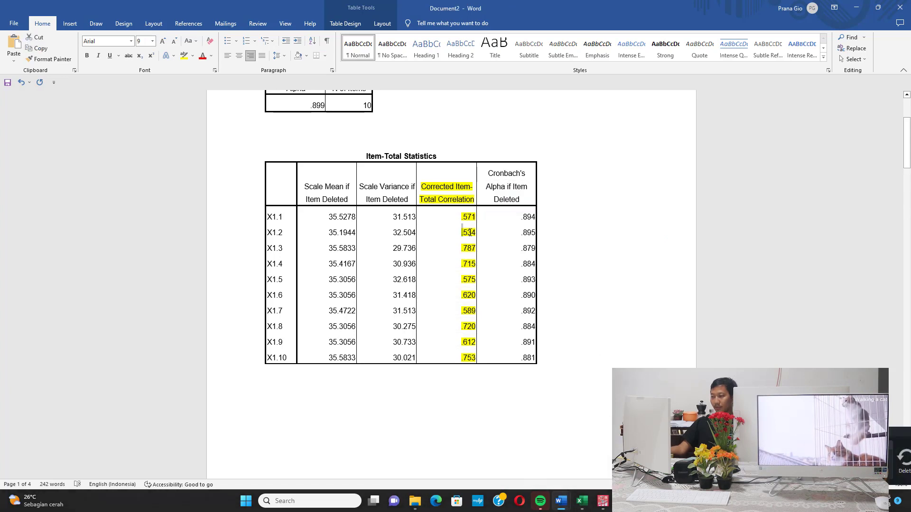
left_click_drag(461, 248, 475, 248)
scroll(468, 306, "down", 10)
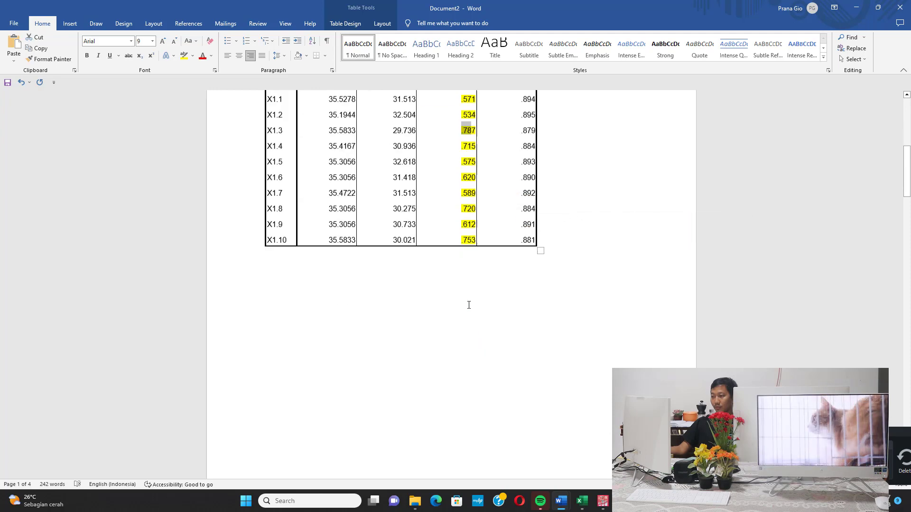
scroll(467, 307, "down", 15)
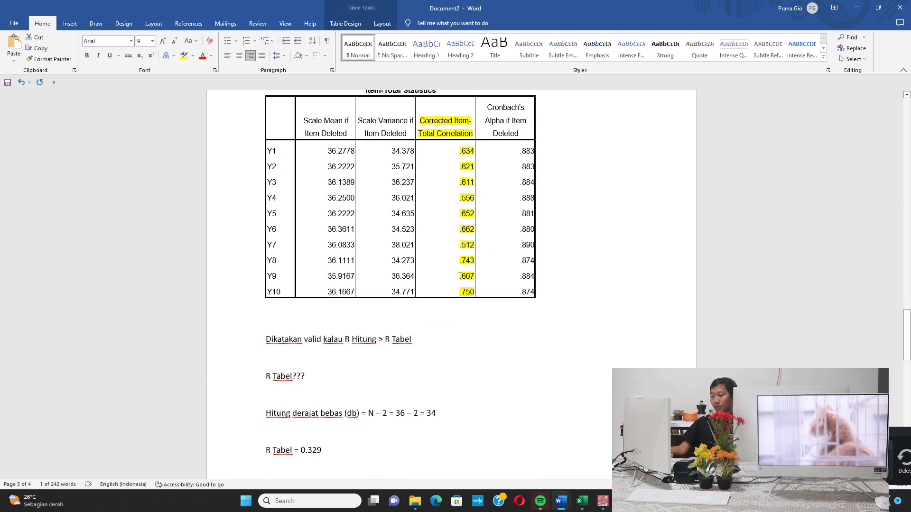
left_click_drag(459, 276, 475, 292)
left_click(462, 292)
Switch to the Bab 4 document and check the R Hitung values of Y9 and Y10 and the R Tabel column in Tabel 4.1.
mouse_move(567, 503)
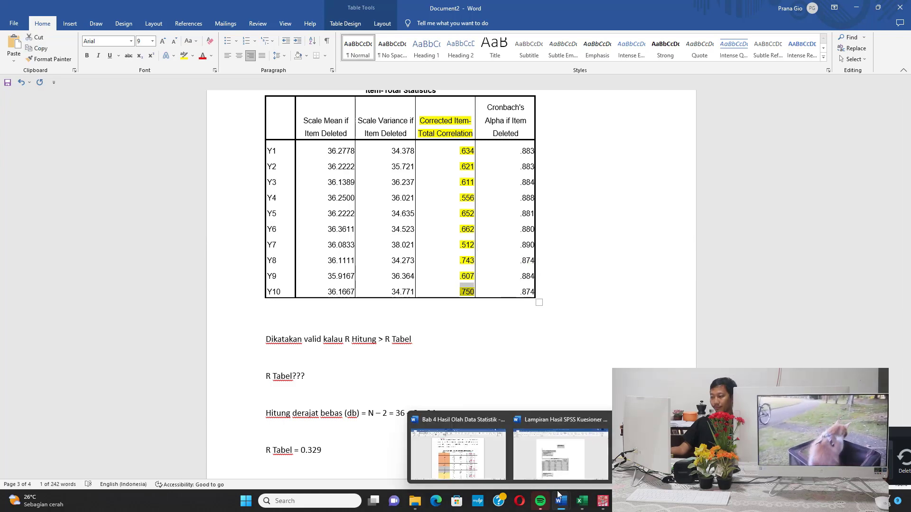
left_click(458, 454)
scroll(418, 387, "down", 5)
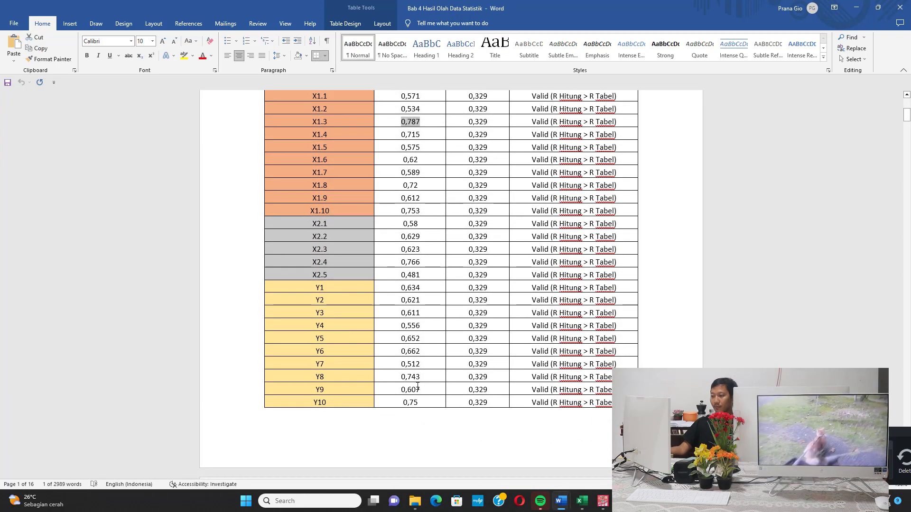
left_click_drag(418, 386, 413, 403)
scroll(473, 201, "up", 4)
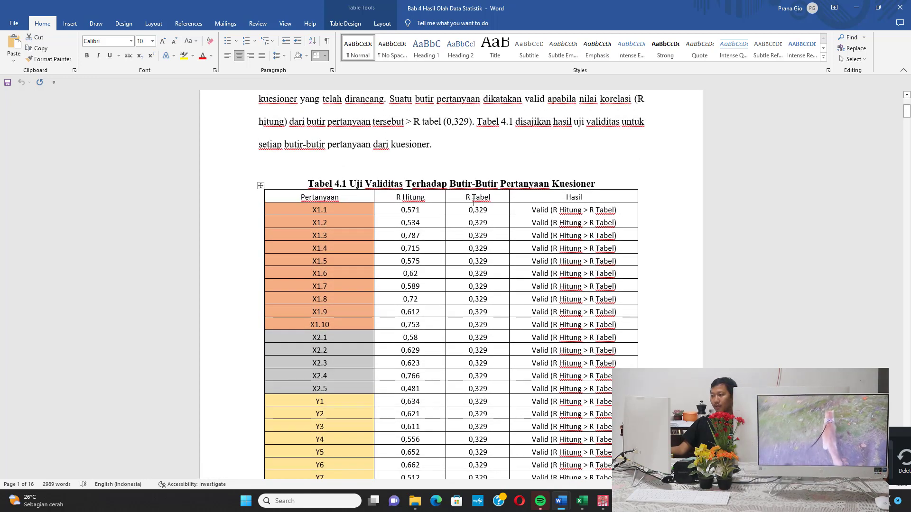
left_click_drag(471, 206, 475, 351)
scroll(444, 291, "down", 3)
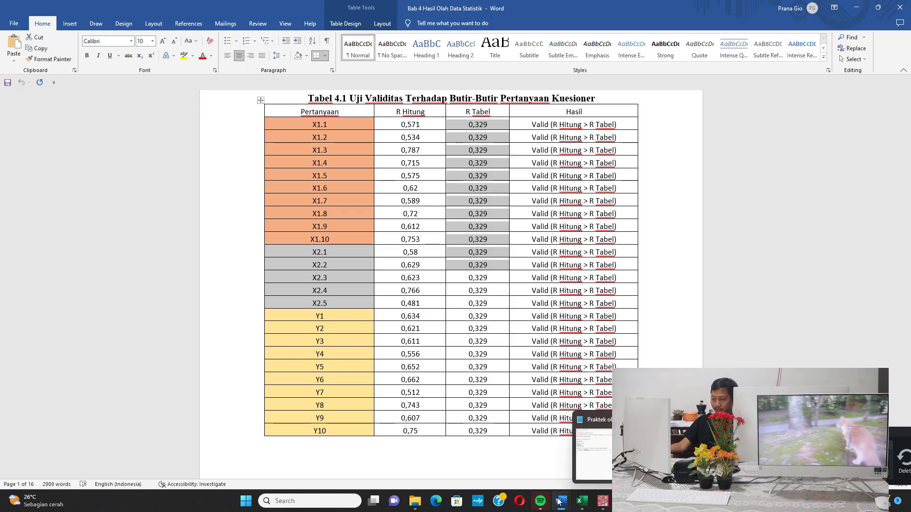
Back in the SPSS output document, highlight the Cronbach's Alpha heading and value of the X1 Reliability Statistics table in bright green.
mouse_move(560, 507)
left_click(560, 454)
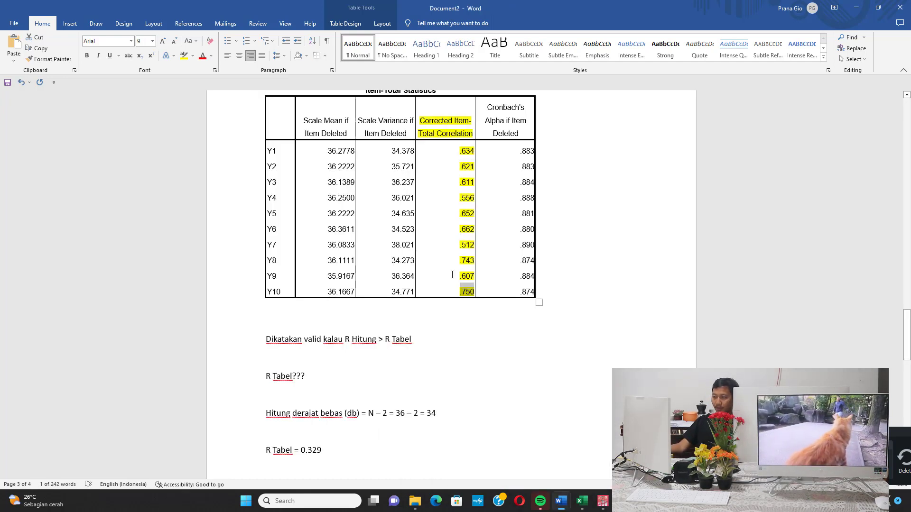
scroll(451, 271, "up", 15)
scroll(402, 238, "down", 4)
scroll(402, 238, "up", 15)
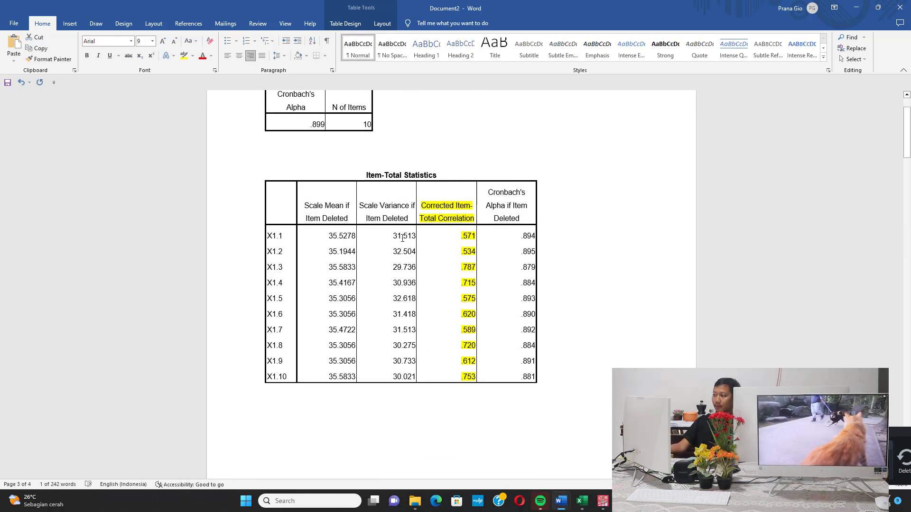
left_click_drag(287, 165, 309, 190)
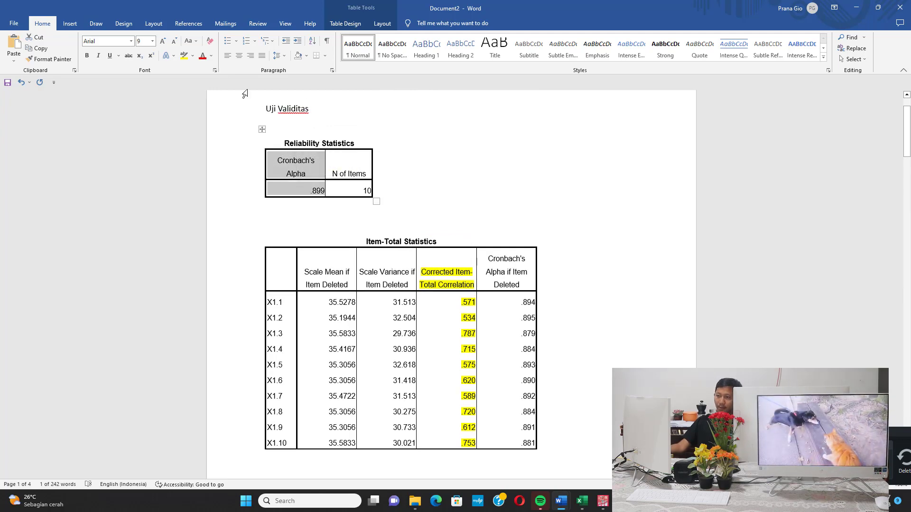
left_click(193, 57)
left_click(201, 68)
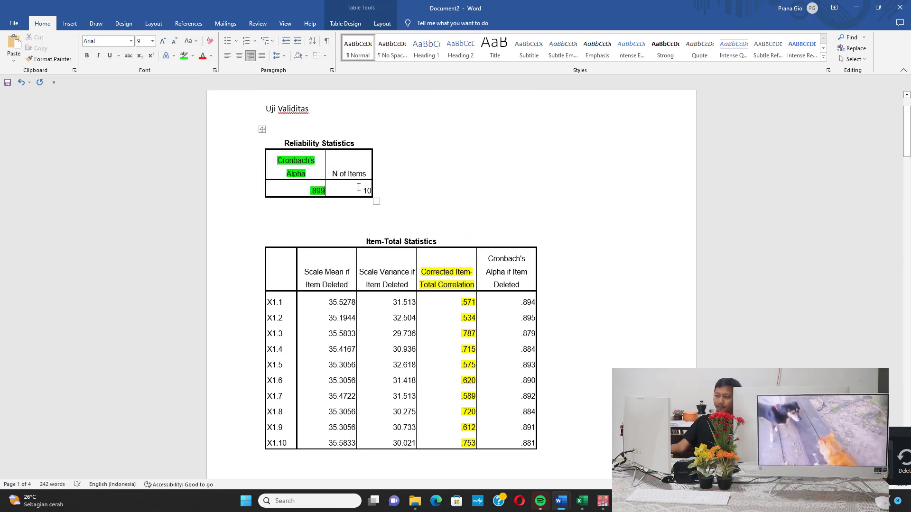
Apply the same green highlight to the Cronbach's Alpha heading and value in the X2 and Y Reliability Statistics tables.
scroll(364, 204, "down", 10)
scroll(364, 204, "down", 4)
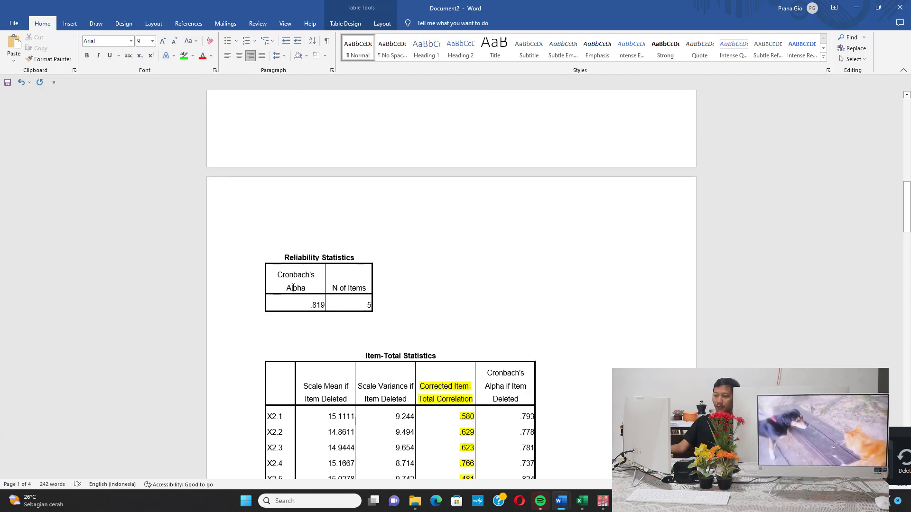
left_click_drag(300, 289, 314, 306)
left_click(185, 56)
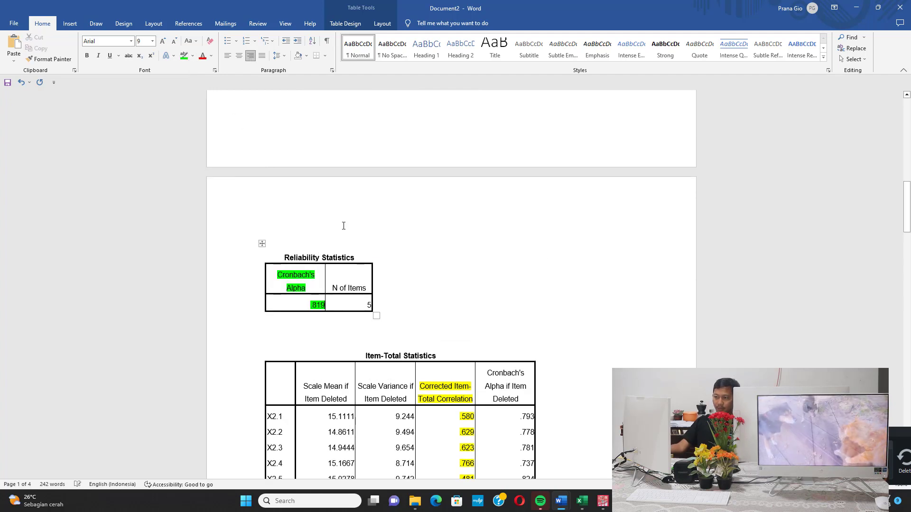
scroll(358, 250, "down", 5)
scroll(358, 250, "down", 10)
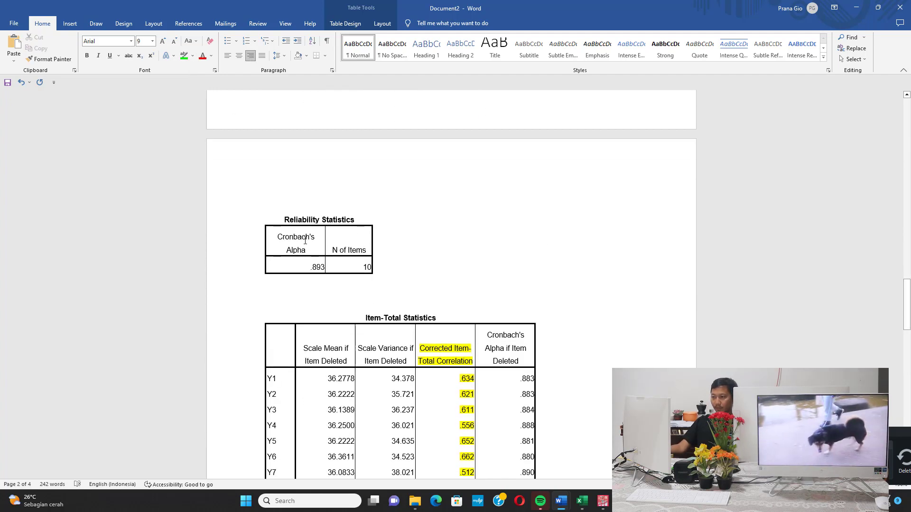
left_click_drag(297, 235, 308, 261)
left_click(185, 56)
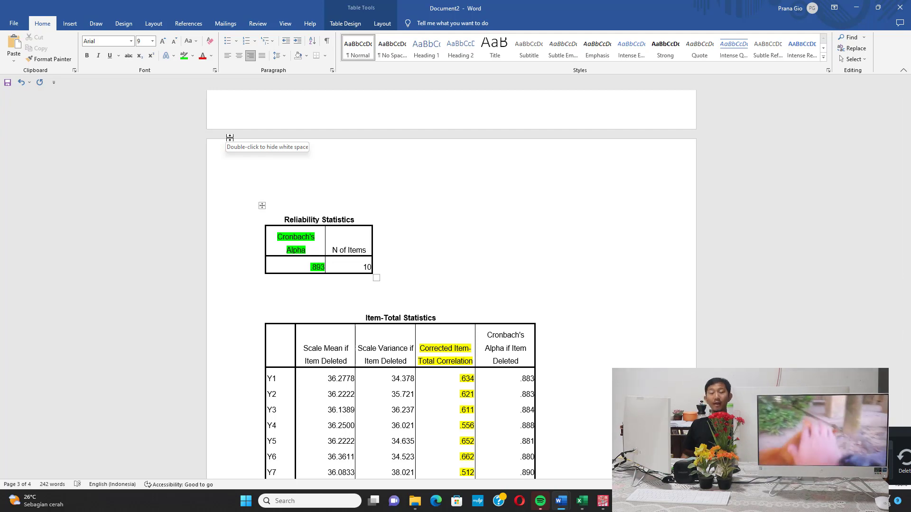
Switch to the Bab 4 document and examine the Cronbach's Alpha column of Tabel 4.2 Uji Reliabilitas.
scroll(346, 243, "up", 2)
scroll(346, 243, "up", 20)
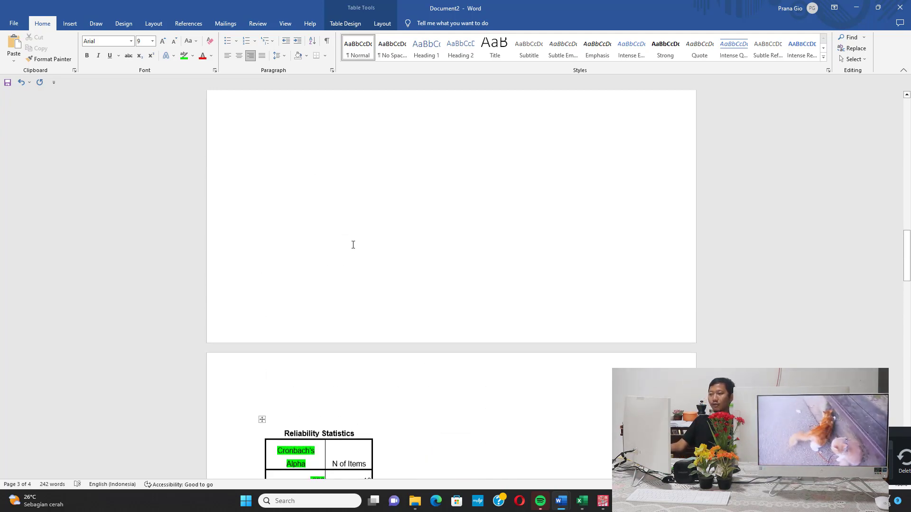
mouse_move(560, 501)
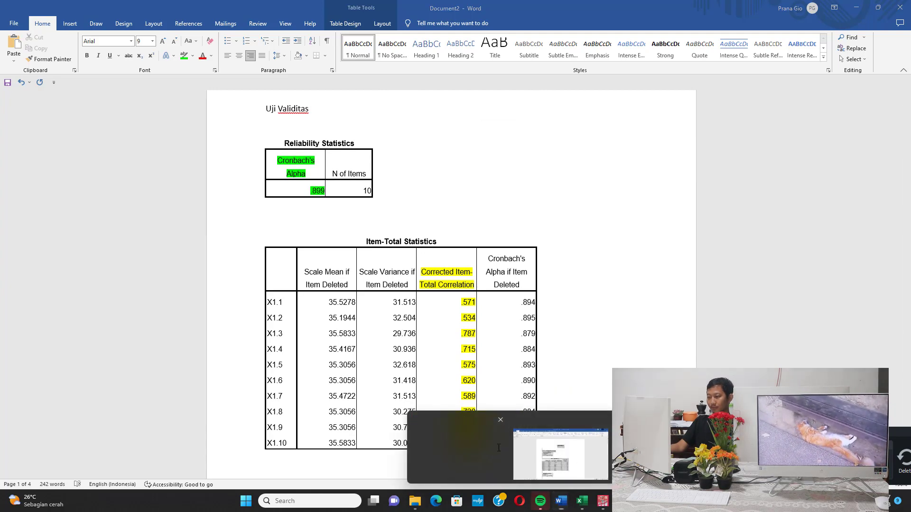
left_click(458, 452)
scroll(485, 321, "down", 6)
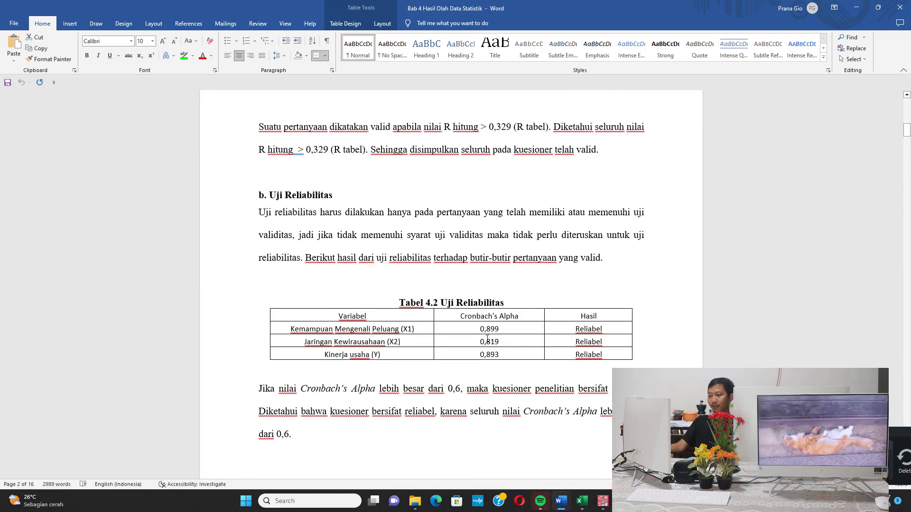
left_click_drag(487, 339, 487, 355)
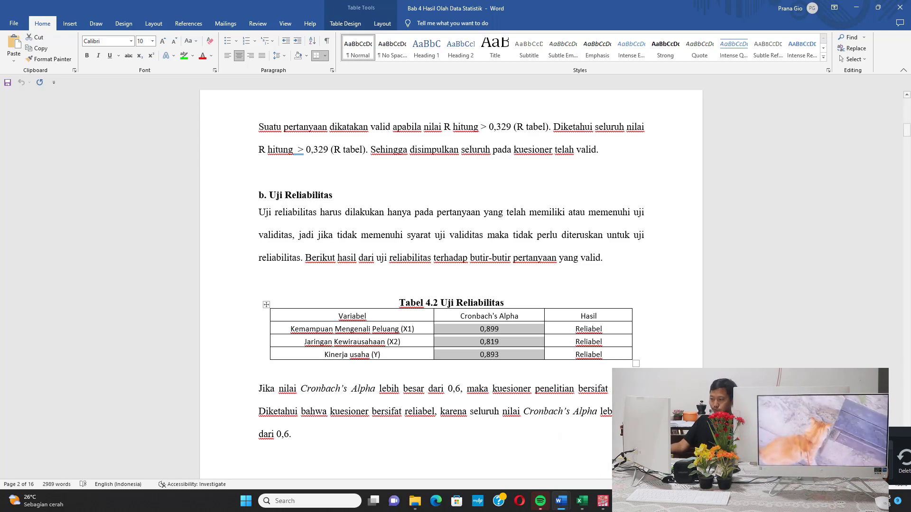
Switch to the Notepad plan and add "(aman)" after both "Uji Validitas" and "Uji Reliabilitas".
key("alt+Tab")
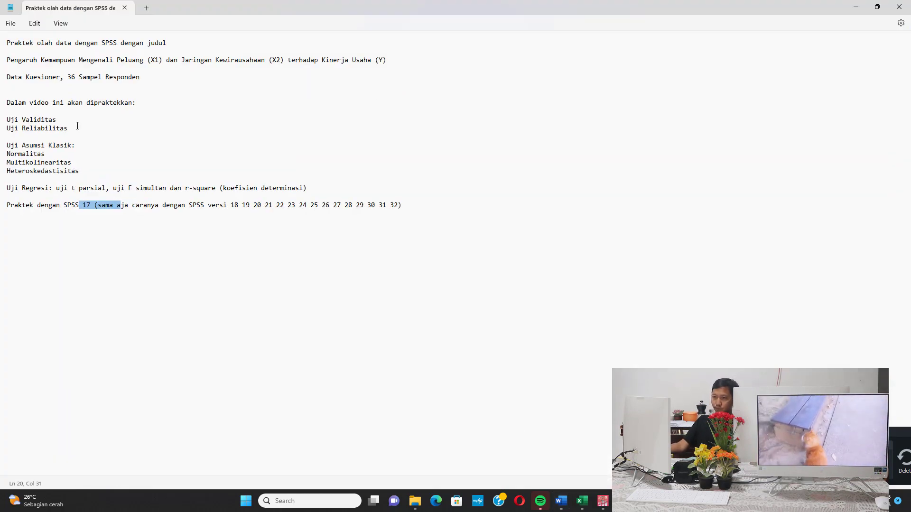
left_click(84, 120)
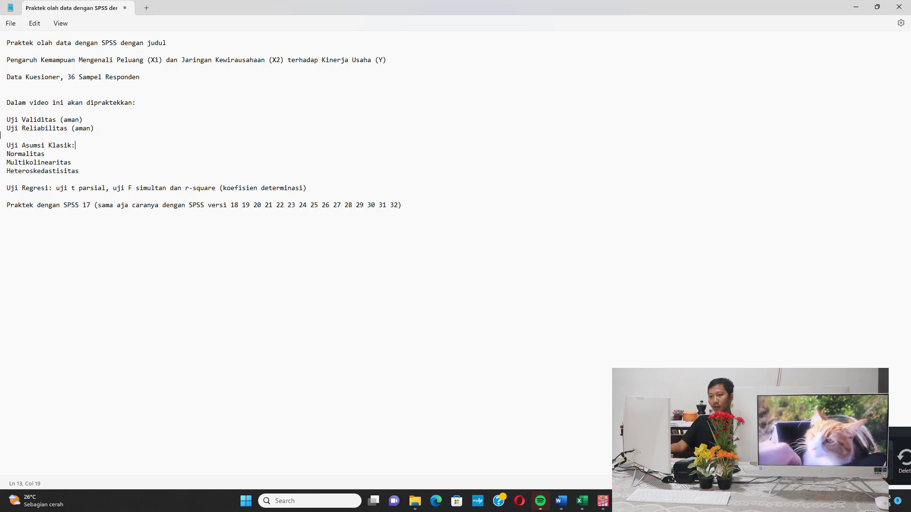
left_click_drag(10, 153, 37, 171)
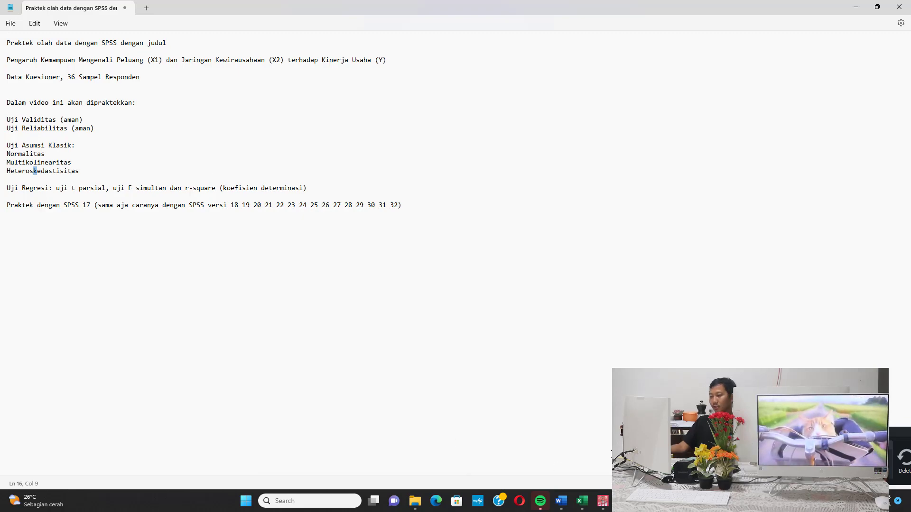
Switch to SPSS and close the Data Editor and the output viewer without saving their contents.
mouse_move(599, 501)
left_click(556, 460)
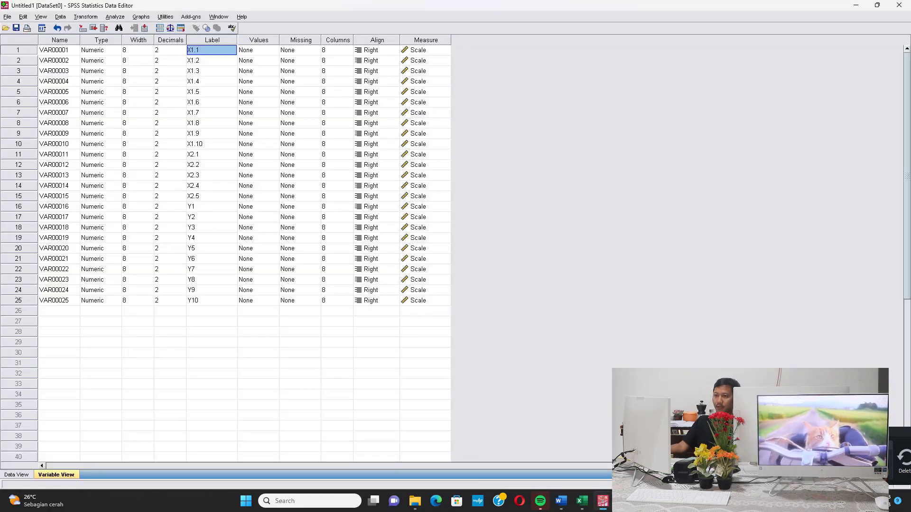
left_click(898, 5)
left_click(441, 271)
left_click(450, 270)
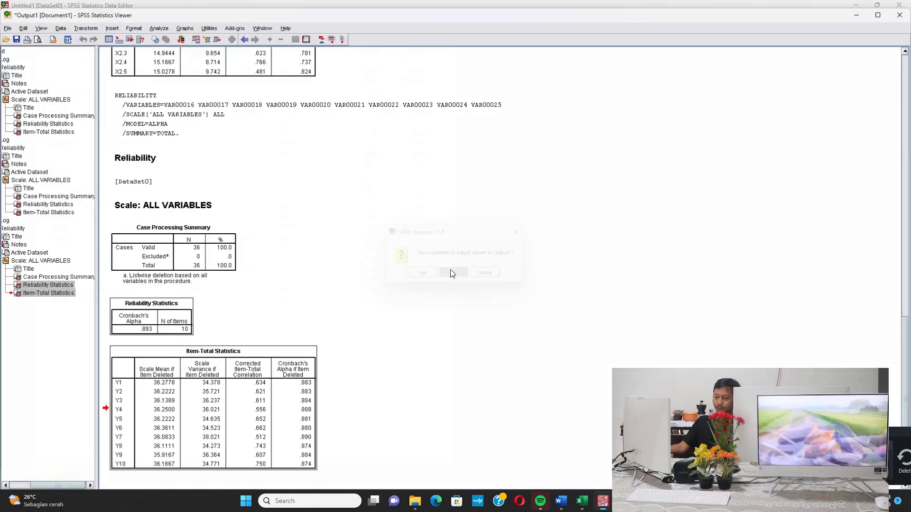
left_click(450, 269)
Search for "spss" in Windows and launch a fresh SPSS Statistics session.
key("super")
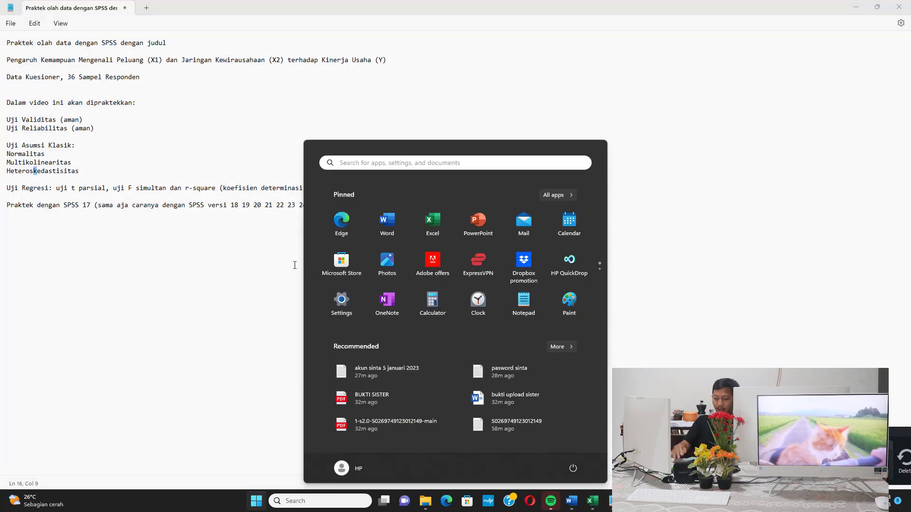
type("spss")
key("Return")
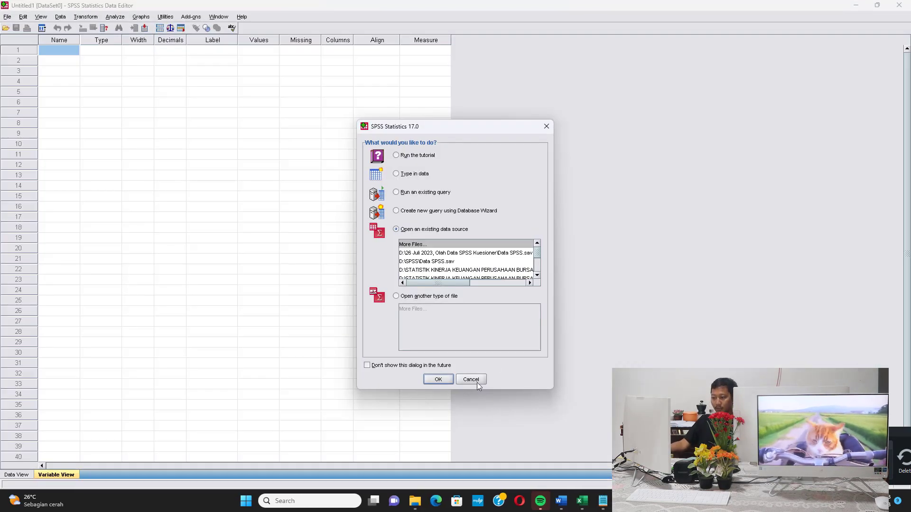
Dismiss the SPSS startup dialog, then switch to Excel and open the Data 36 Responden sheet at the X1, X2 and Y averages.
left_click(470, 380)
key("alt+Tab")
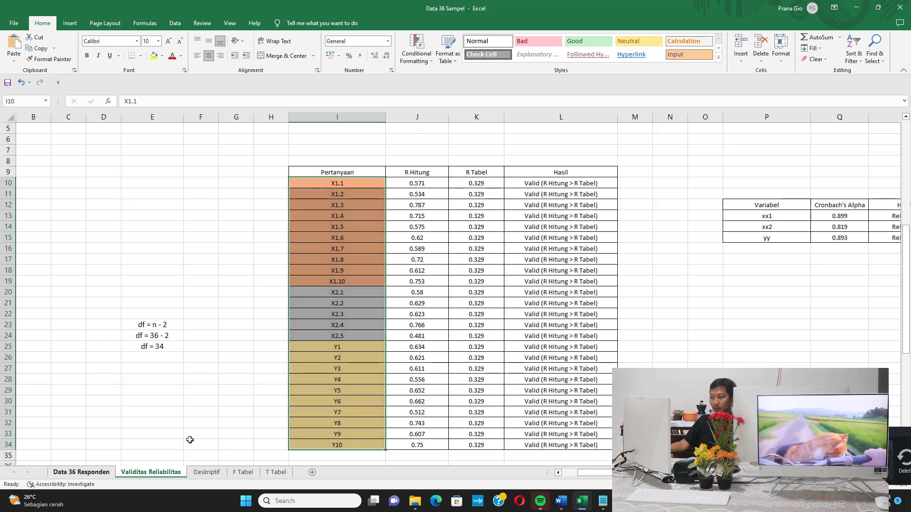
left_click(82, 472)
scroll(618, 216, "up", 3)
scroll(618, 215, "right", 2)
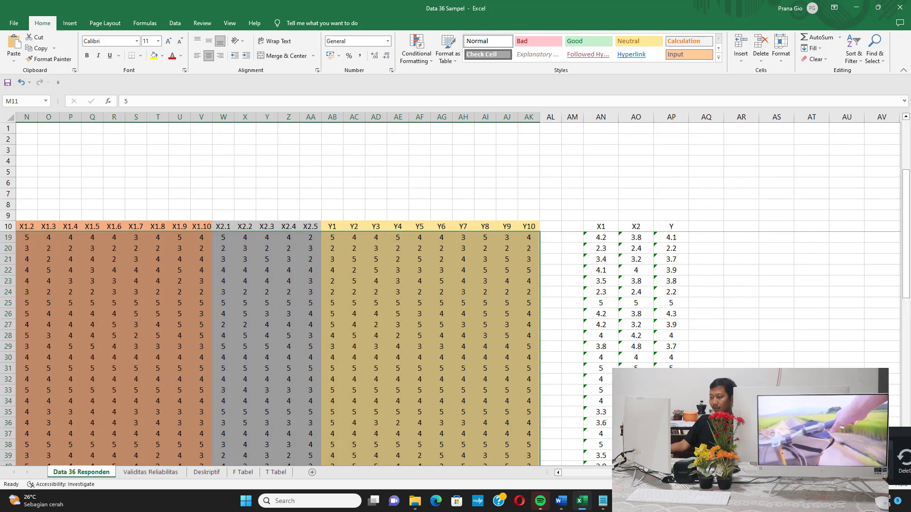
Merge and center cells AN7:AP7 above the X1, X2 and Y columns and enter the heading "Skor Rata-Rata".
left_click_drag(607, 191, 657, 195)
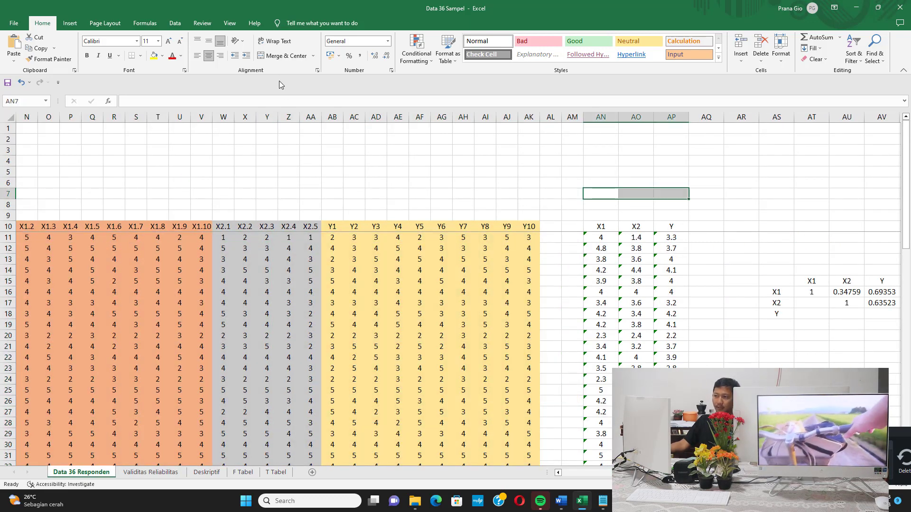
left_click(290, 56)
type("Skor")
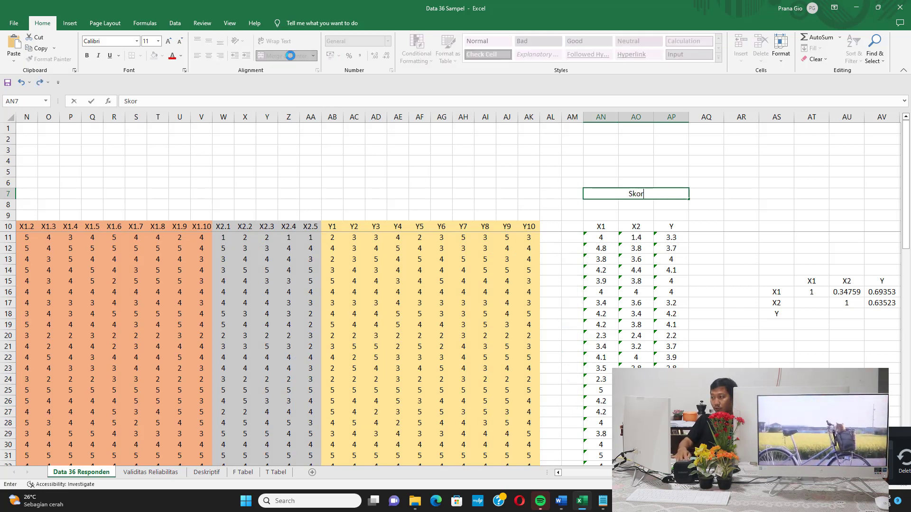
type(" Rata-Rata")
key("Tab")
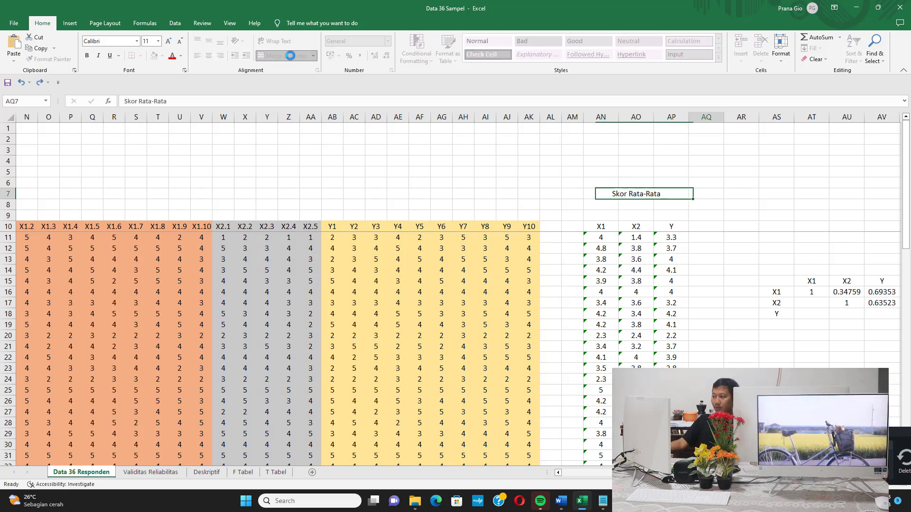
Insert two blank columns at AQ:AR, between the average scores and the correlation table.
left_click_drag(739, 117, 706, 116)
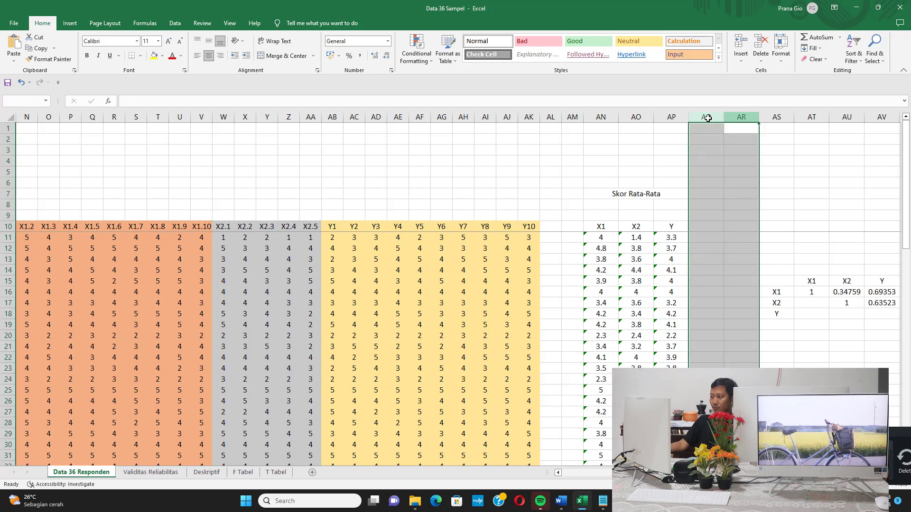
right_click(707, 118)
left_click(730, 201)
left_click(668, 191)
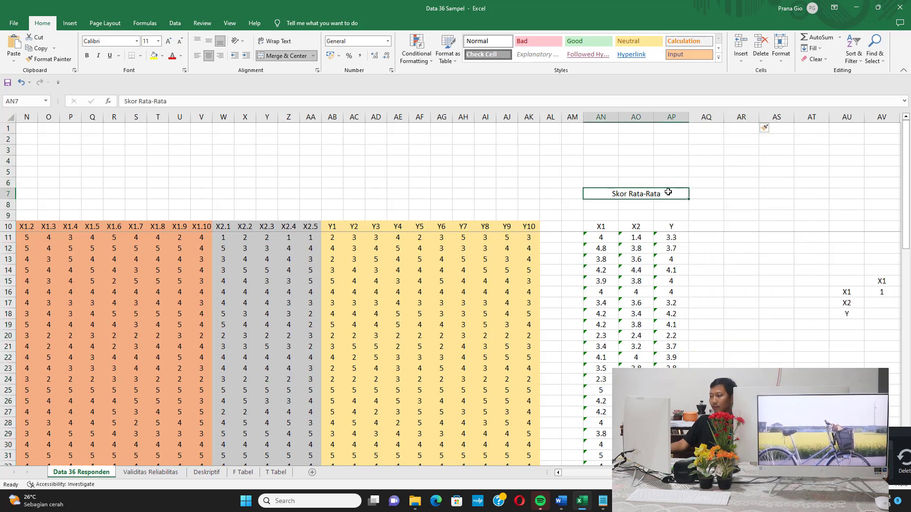
Delete the existing X1, X2 and Y average formulas in rows 11 to 14.
left_click(604, 240)
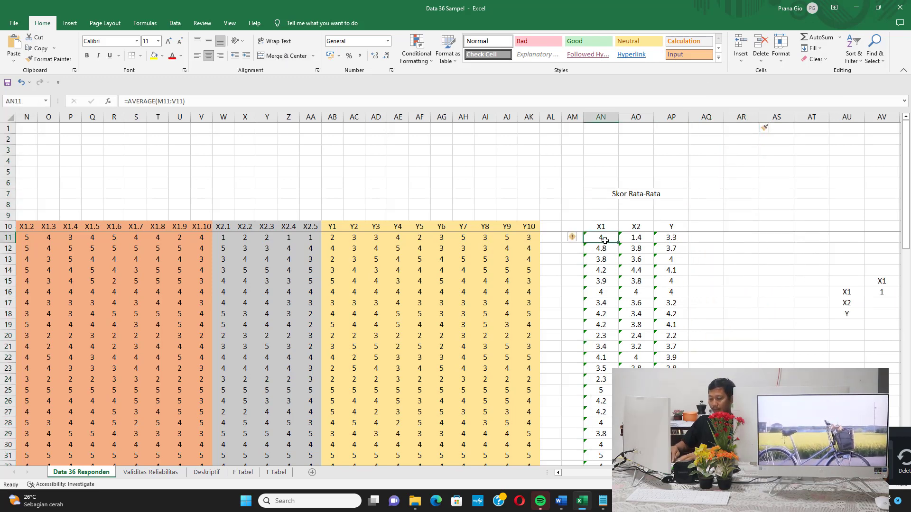
key("Delete")
key("Down")
key("Delete")
key("Down")
key("Delete")
key("Down")
key("Delete")
key("Right")
key("Delete")
key("Up")
key("Delete")
key("Up")
key("Delete")
key("Up")
key("Delete")
key("Right")
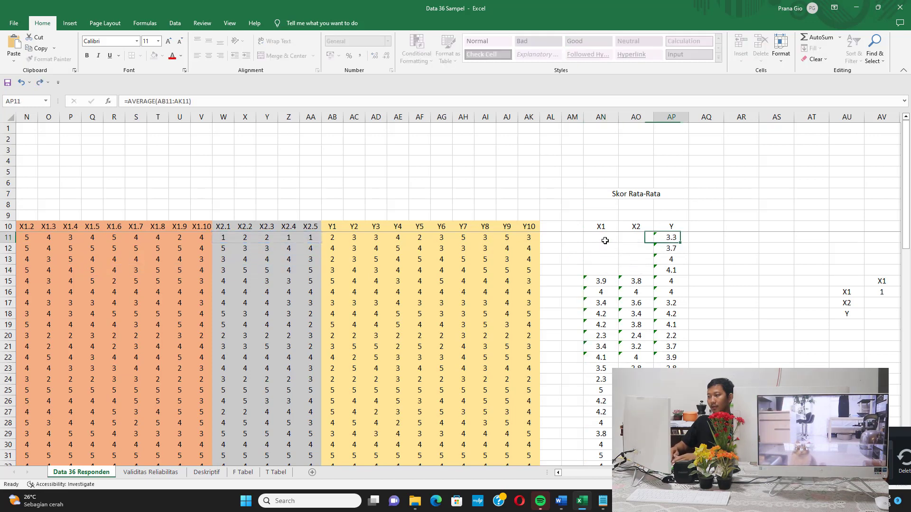
key("Delete")
key("Down")
key("Delete")
key("Down")
key("Delete")
key("Down")
key("Delete")
key("Down")
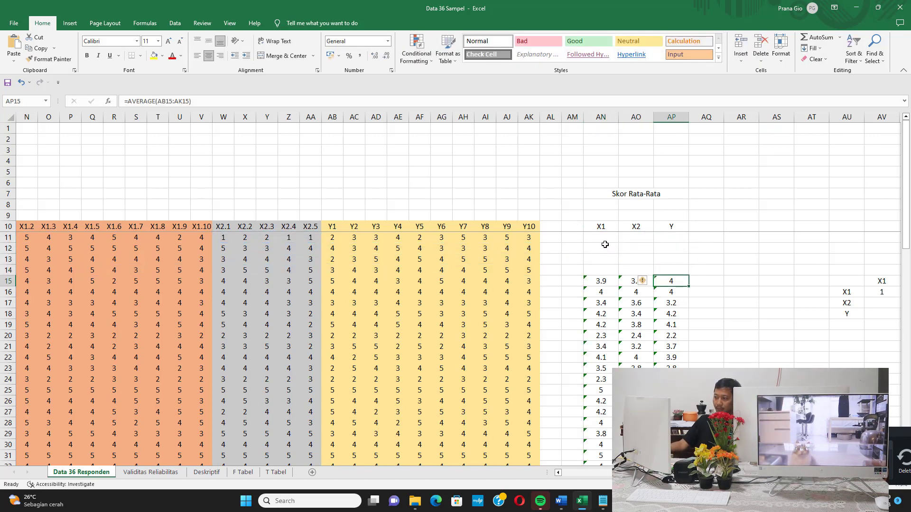
Clear the contents of the remaining X1, X2 and Y averages from row 15 down to row 46.
left_click_drag(601, 283, 671, 456)
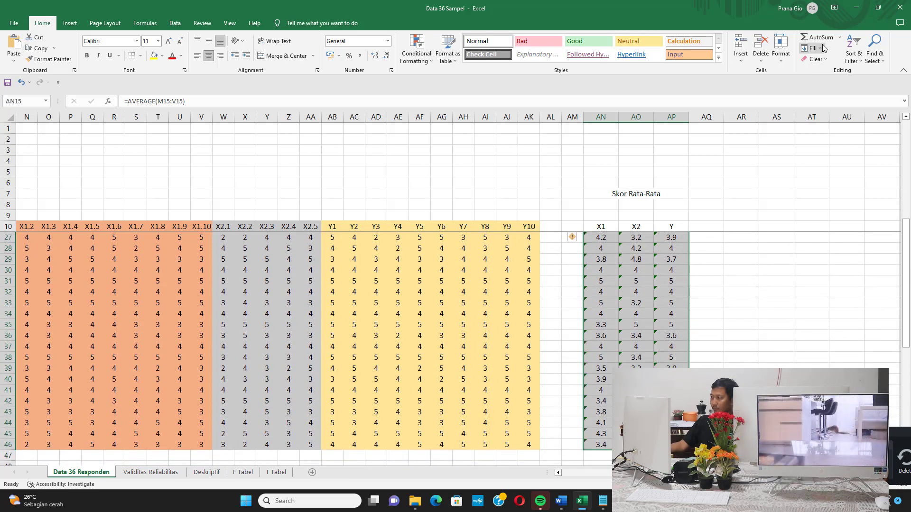
left_click(817, 59)
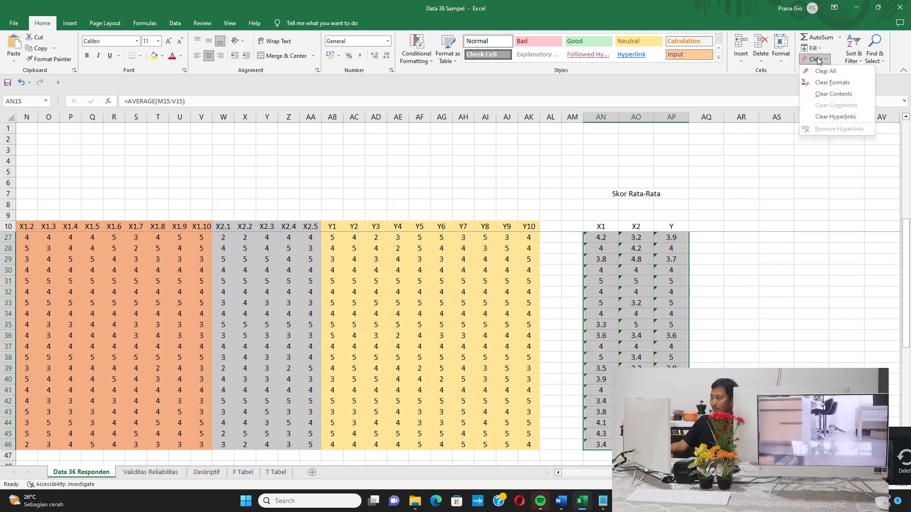
left_click(834, 93)
In AN11, calculate the first respondent's X1 average with the AVERAGE function over M11:V11.
left_click(610, 244)
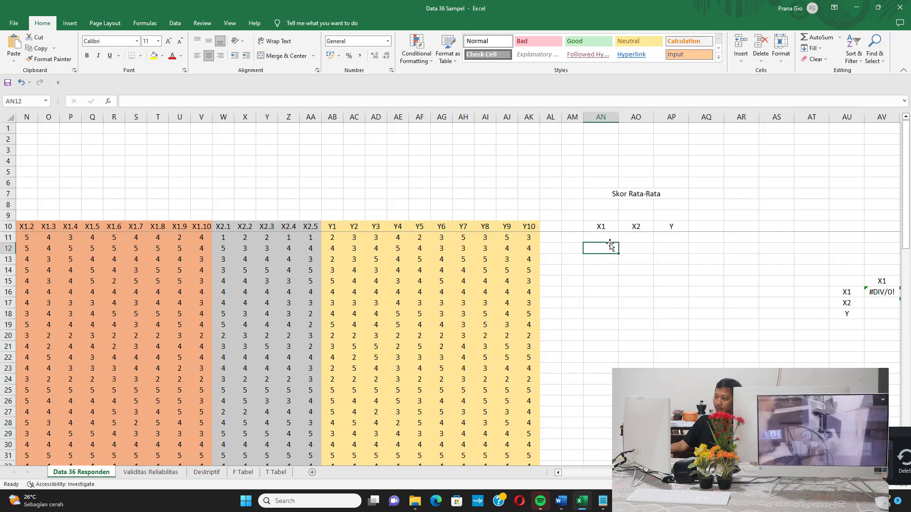
type("=av")
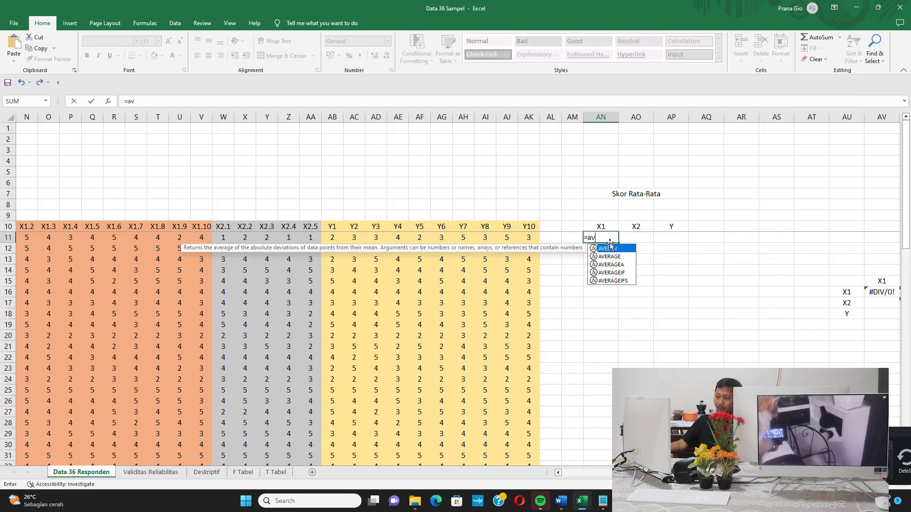
double_click(612, 256)
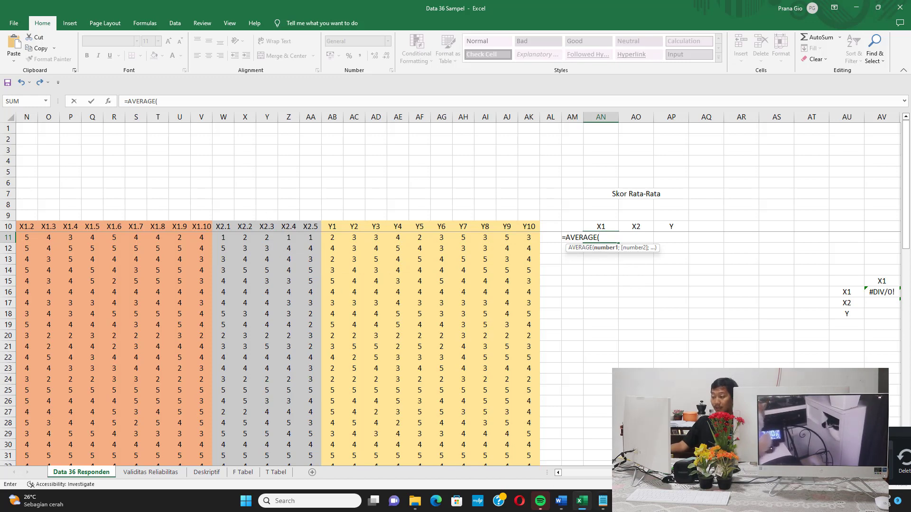
scroll(598, 253, "left", 5)
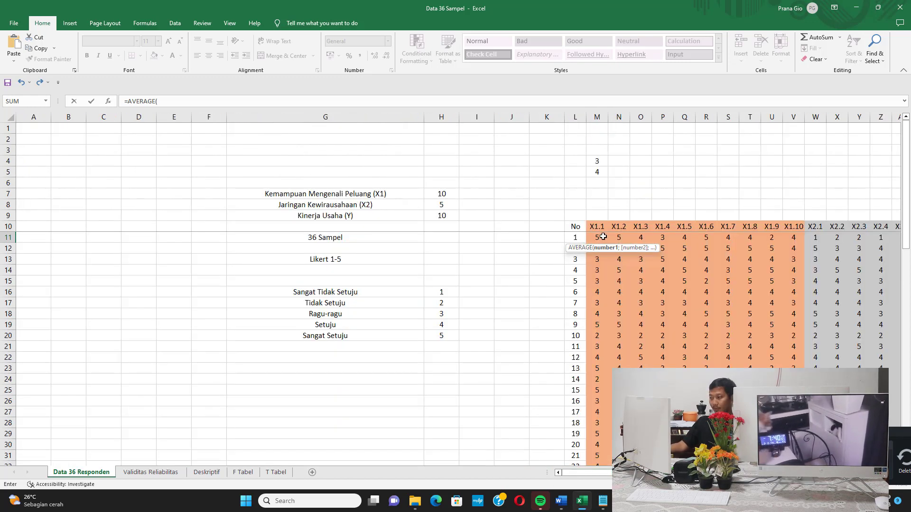
left_click_drag(602, 237, 797, 241)
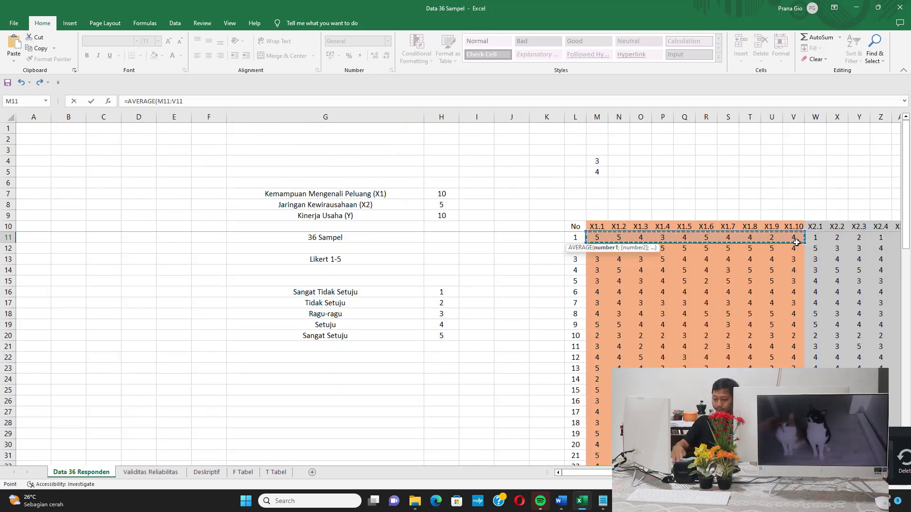
key("Return")
In AO11, calculate the first respondent's X2 average with the AVERAGE function over W11:AA11.
key("Up")
key("Right")
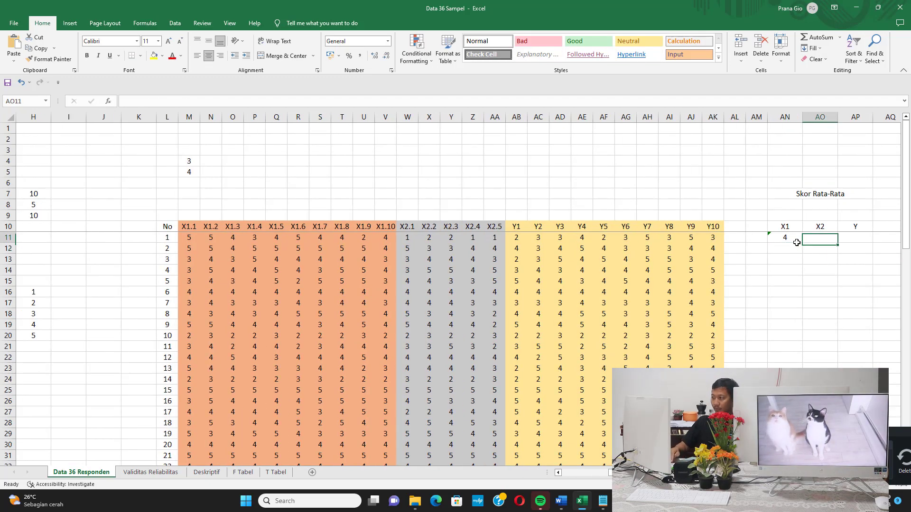
type("=av")
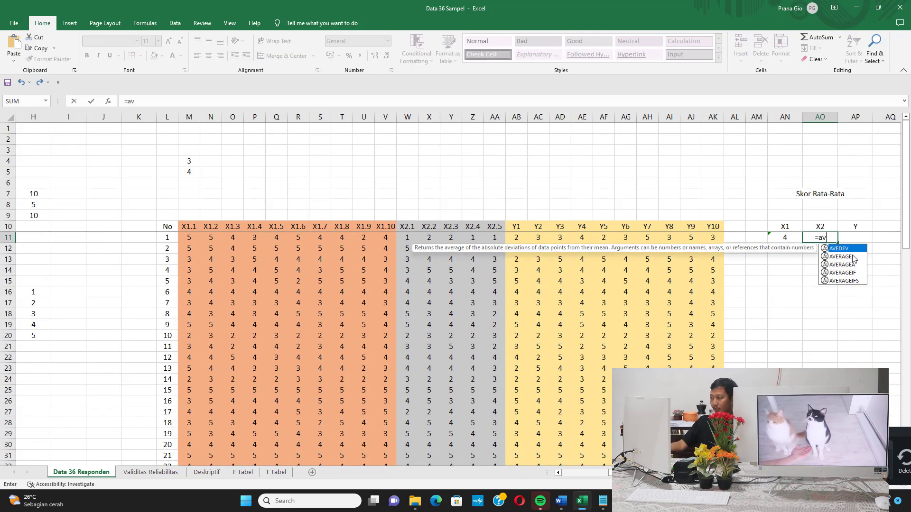
double_click(852, 257)
left_click_drag(398, 237, 489, 239)
key("Return")
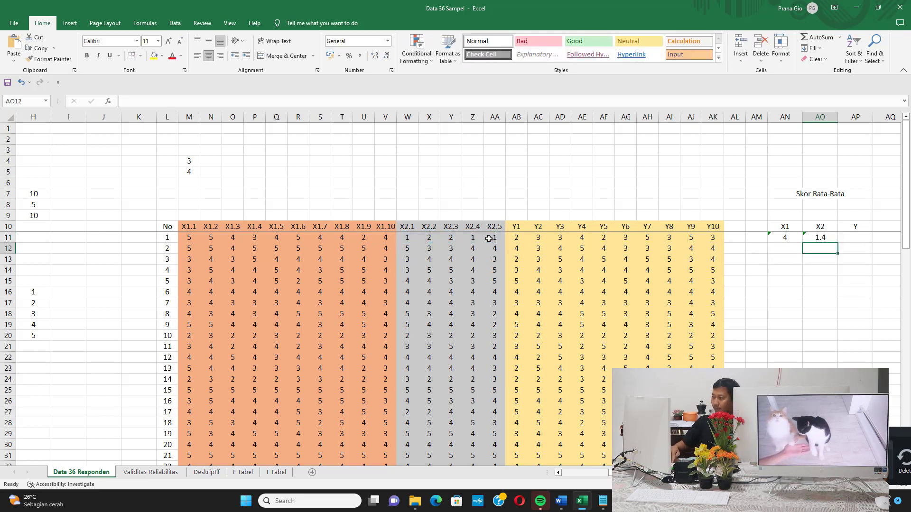
In AP11, calculate the first respondent's Y average with the AVERAGE function over AB11:AK11.
key("Up")
key("Right")
type("=av")
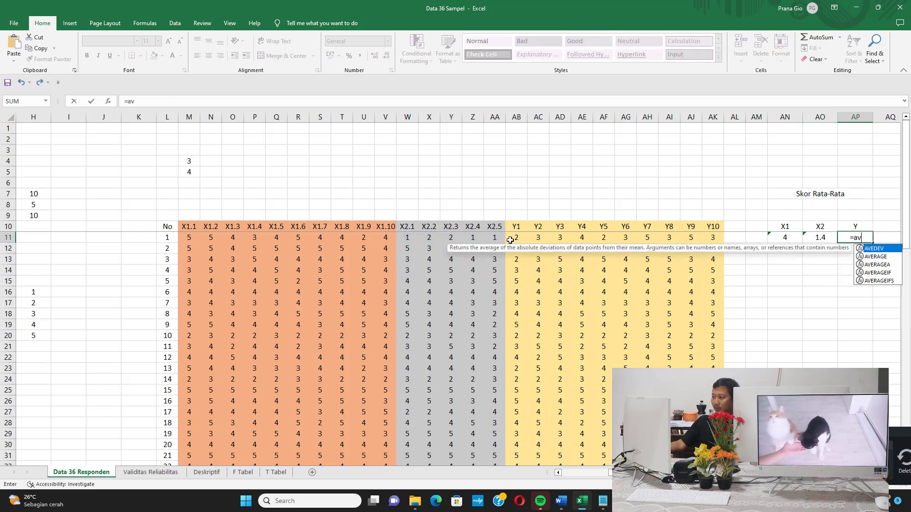
double_click(876, 256)
left_click_drag(517, 240, 715, 238)
key("Return")
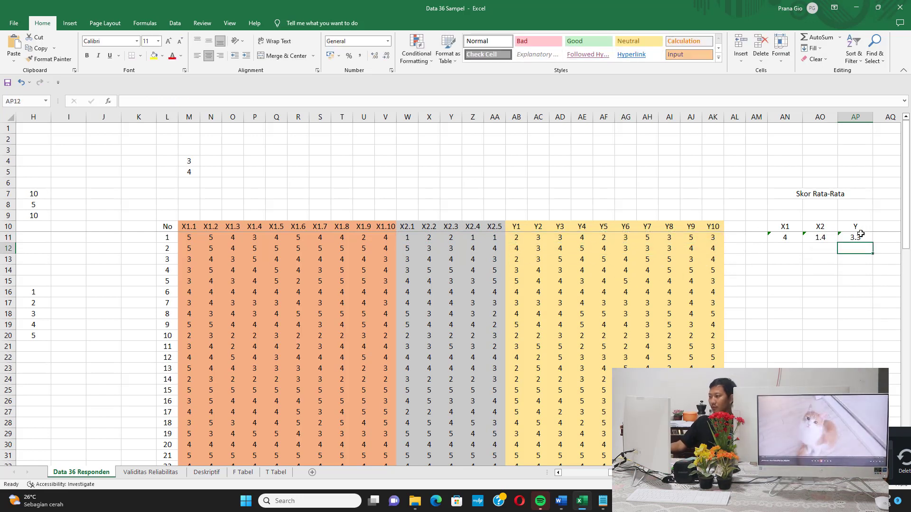
Fill the X1, X2 and Y average formulas down for all 36 respondents and copy the resulting scores.
left_click_drag(774, 238, 834, 263)
scroll(806, 287, "up", 11)
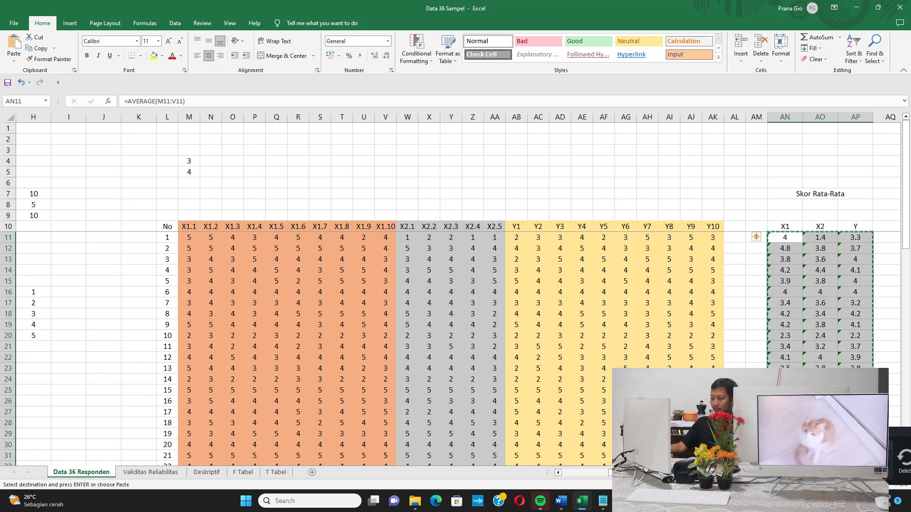
Switch to SPSS and paste the average scores into the first three columns of Data View.
key("alt+Tab")
left_click(17, 475)
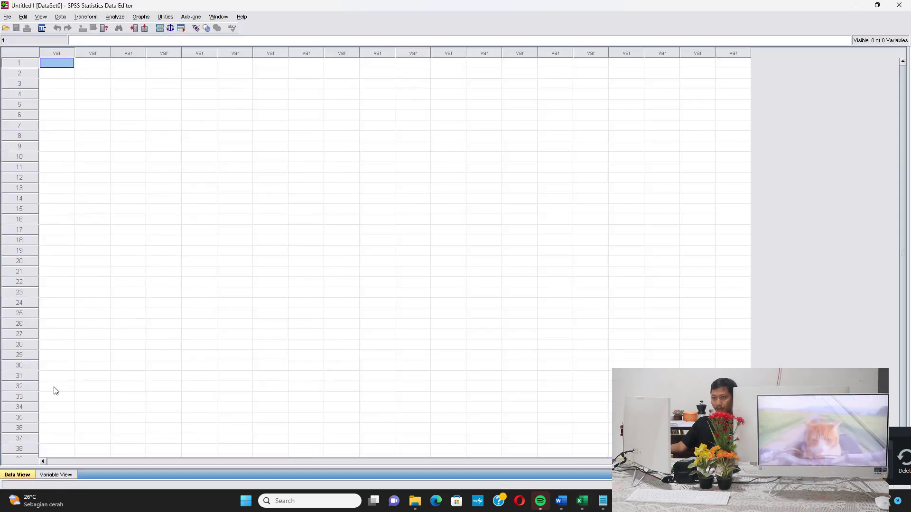
key("ctrl+v")
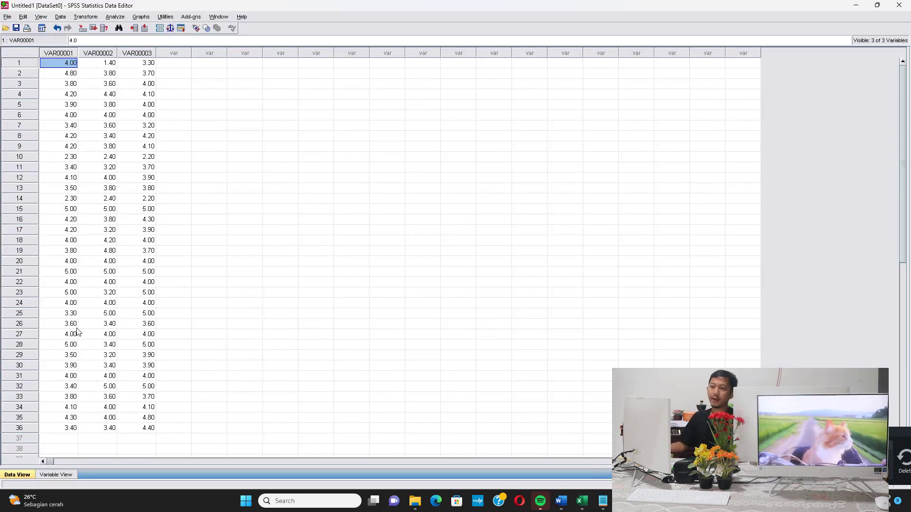
In Variable View, name the three variables X1, X2 and Y.
left_click(56, 475)
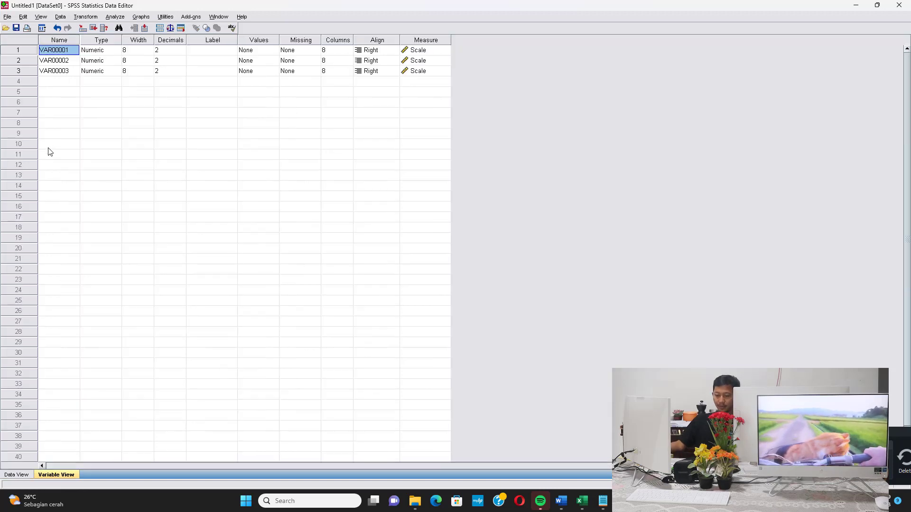
type("X1")
key("Return")
type("X2")
key("Return")
type("Y")
key("Return")
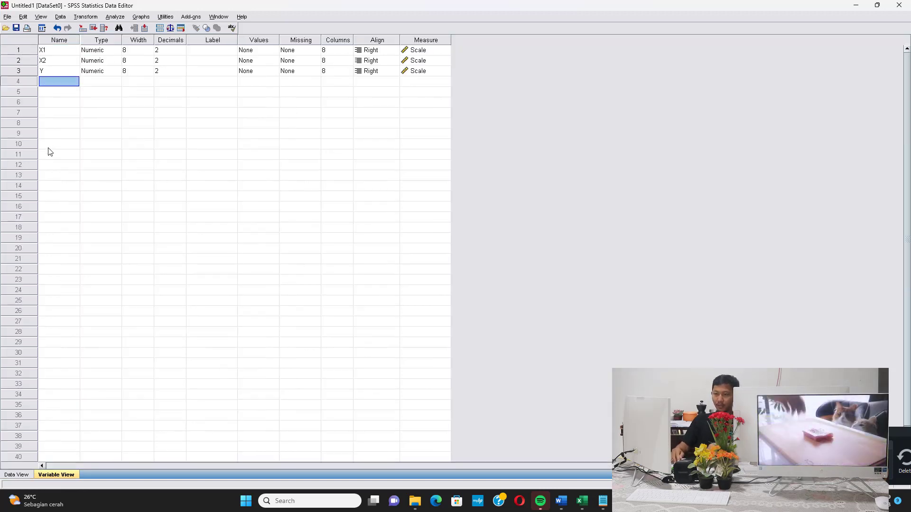
Label variable X1 in SPSS "Kemampuan Mengenali Peluang (X1)", taking the text from cell G7 of the Excel sheet.
left_click(582, 501)
scroll(320, 197, "left", 3)
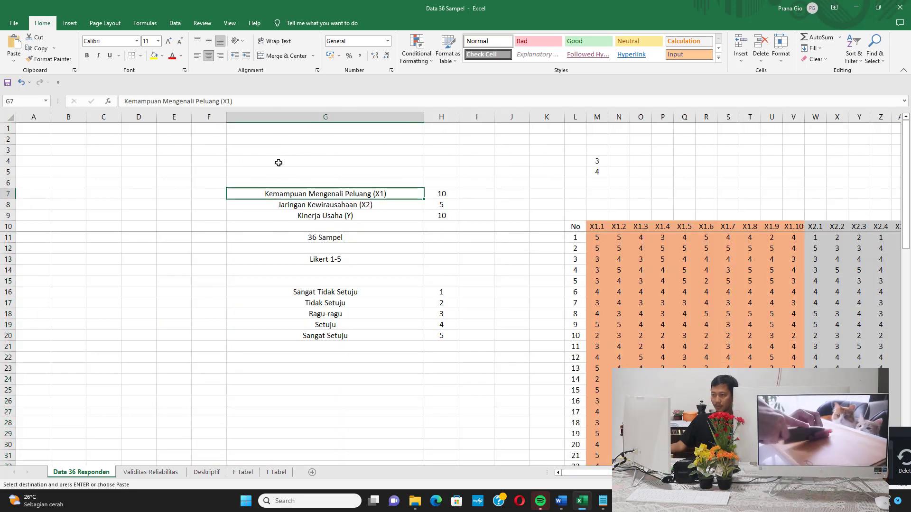
left_click(356, 291)
left_click_drag(388, 297, 388, 297)
key("alt+Tab")
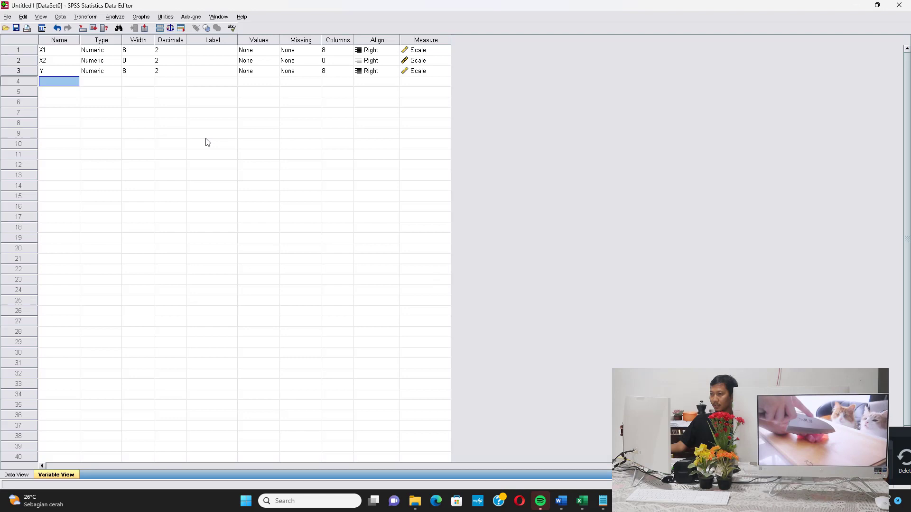
left_click(216, 51)
type("Kemampuan Mengenali Peluang (X1)")
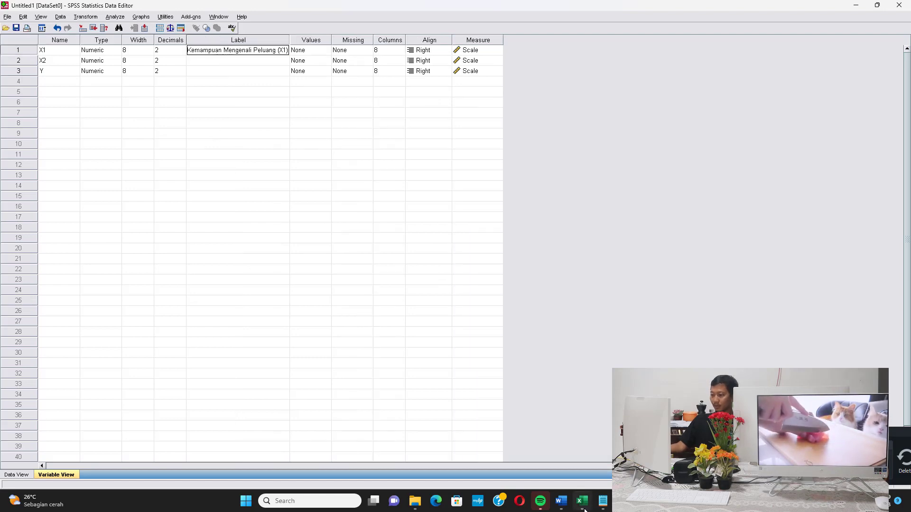
Copy "Jaringan Kewirausahaan (X2)" from cell G8 in Excel and paste it as the label of variable X2 in SPSS.
left_click(583, 502)
left_click(334, 205)
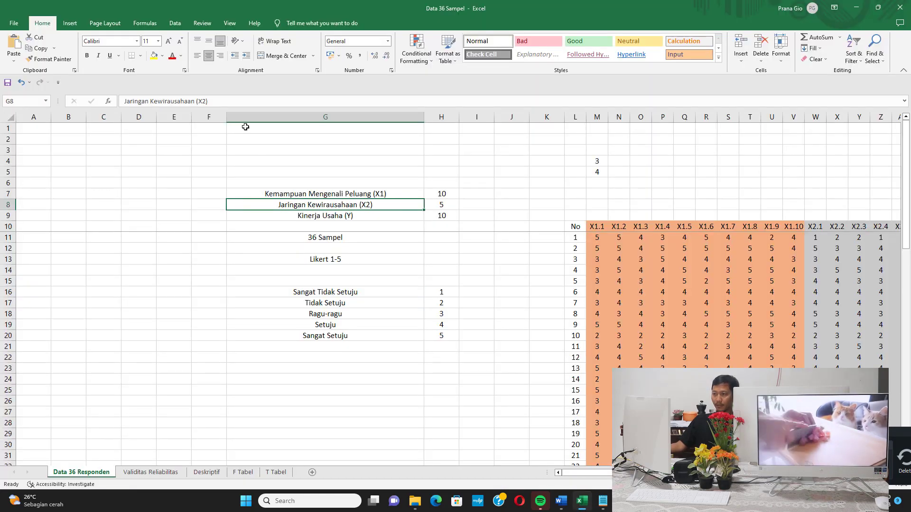
triple_click(166, 101)
key("ctrl+c")
key("alt+Tab")
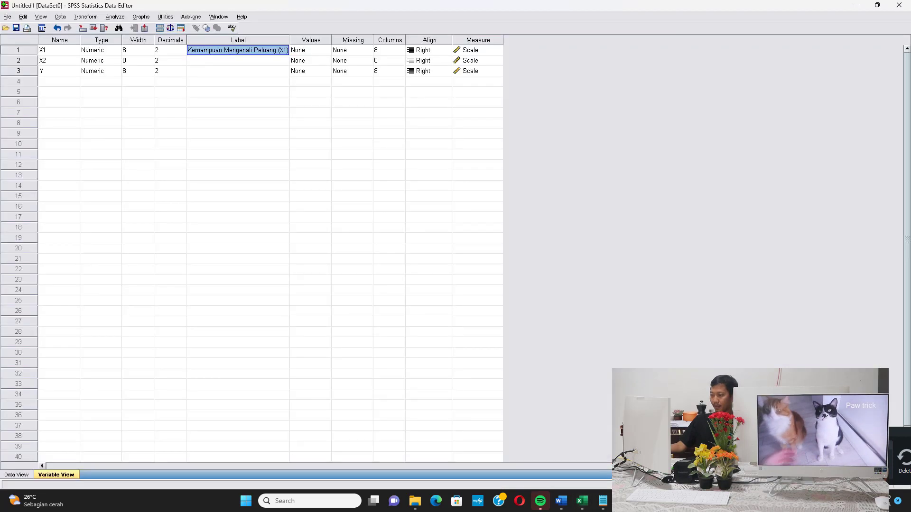
left_click(250, 63)
left_click(250, 64)
key("ctrl+v")
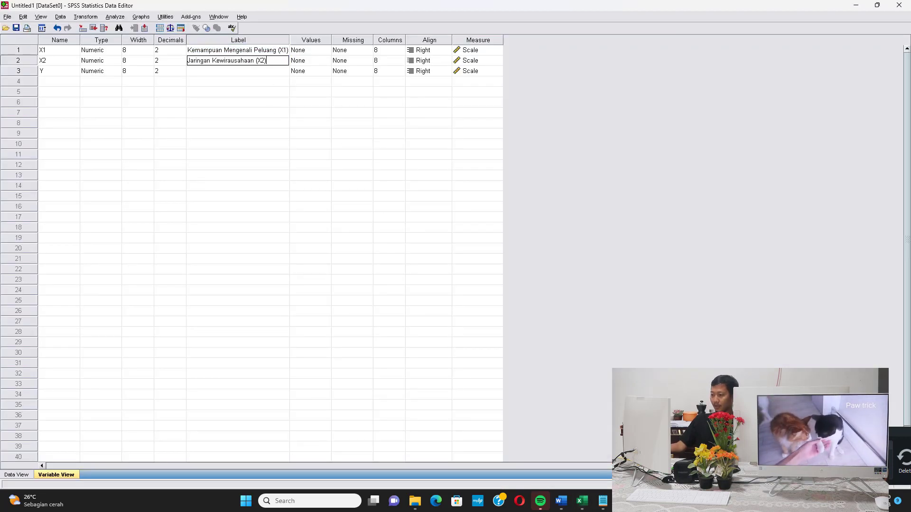
Copy "Kinerja Usaha (Y)" from cell G9 in Excel and paste it as the label of variable Y in SPSS.
left_click(590, 503)
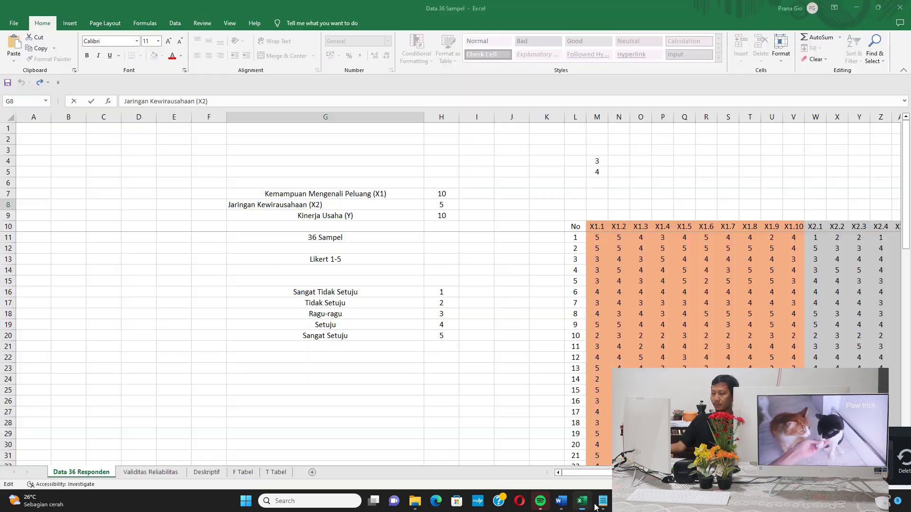
left_click(308, 215)
left_click(189, 103)
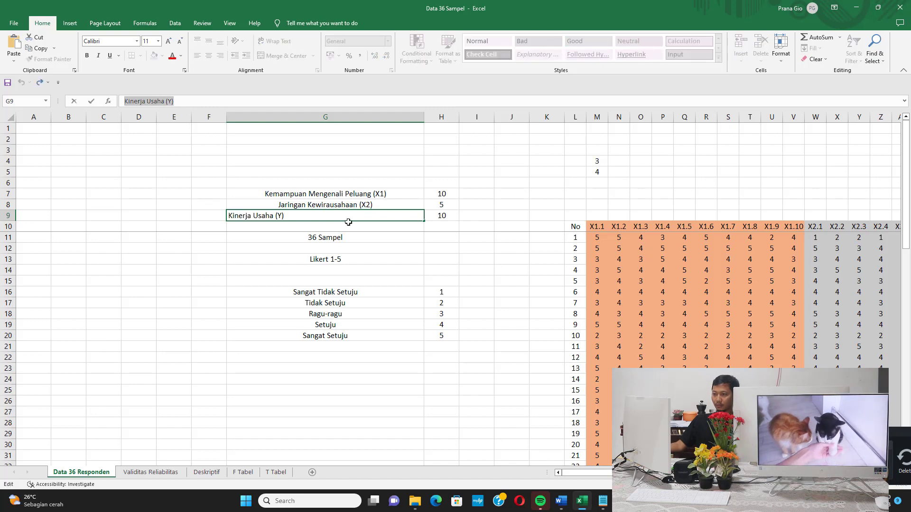
left_click(351, 184)
key("alt+Tab")
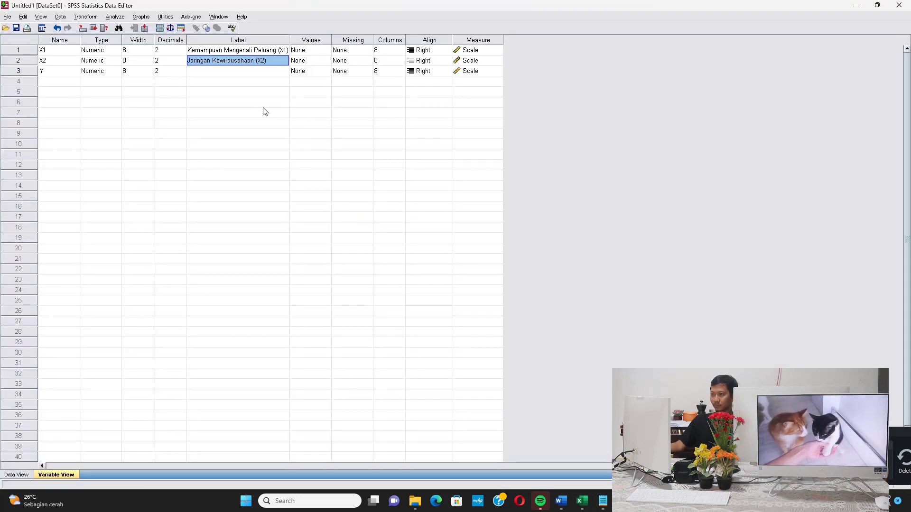
left_click(248, 74)
left_click(250, 73)
type("Kinerja Usaha (Y)")
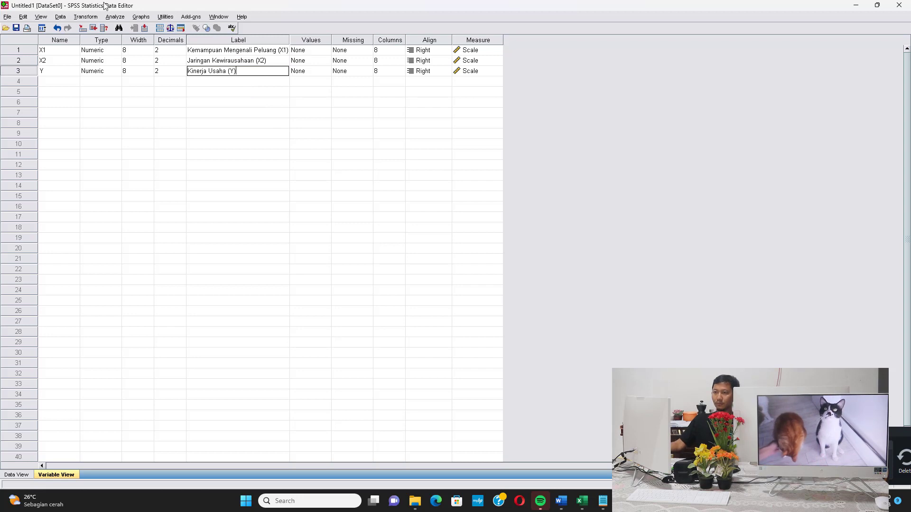
Set up a linear regression with Kinerja Usaha (Y) as dependent and X1 and X2 as independent variables.
left_click(17, 475)
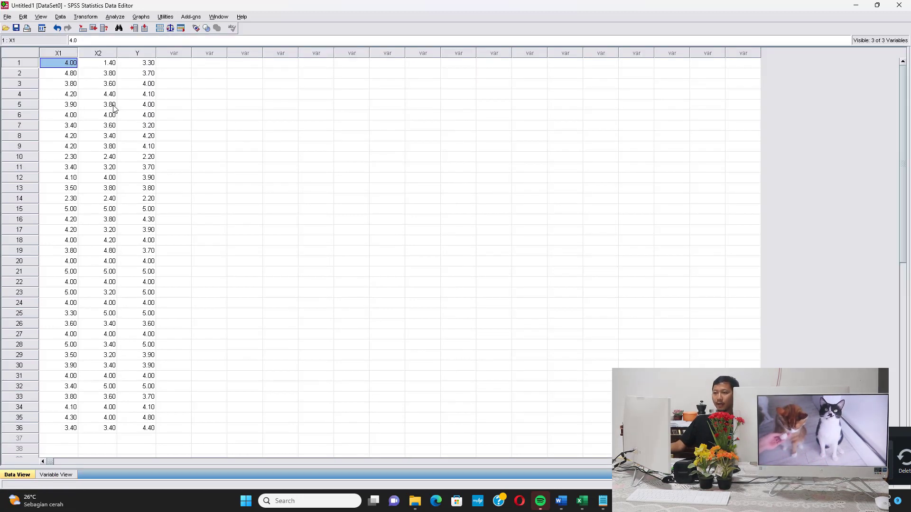
left_click(115, 17)
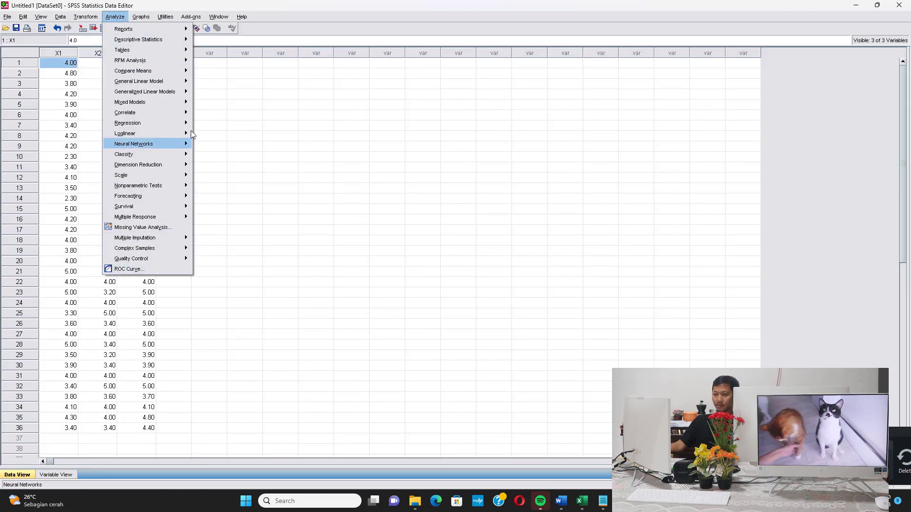
mouse_move(186, 126)
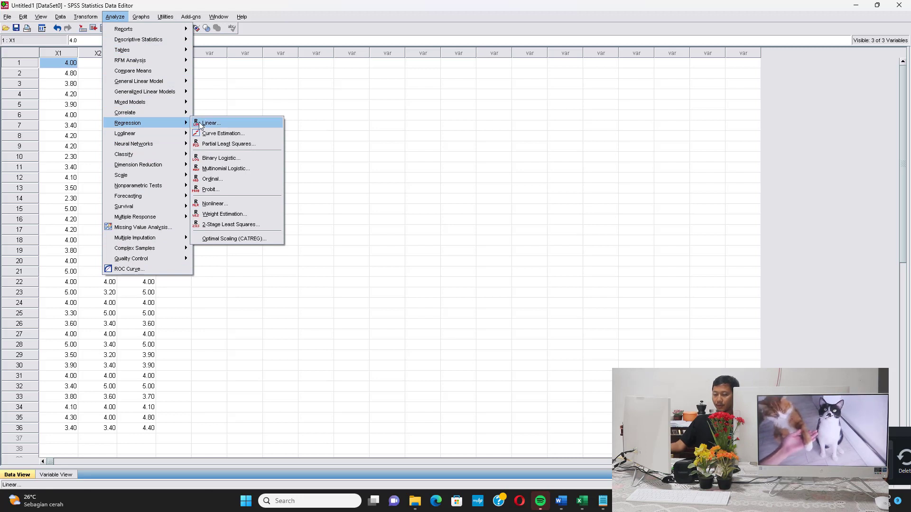
left_click(200, 124)
double_click(394, 194)
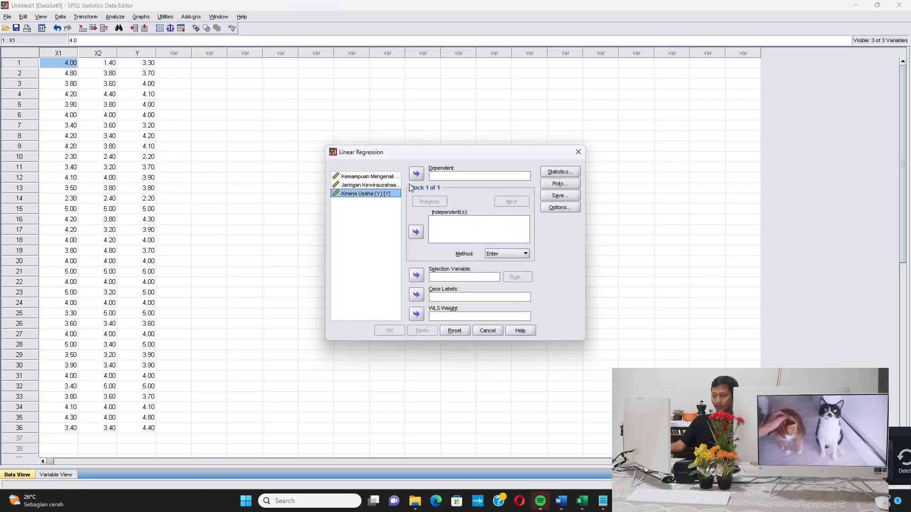
left_click(356, 177)
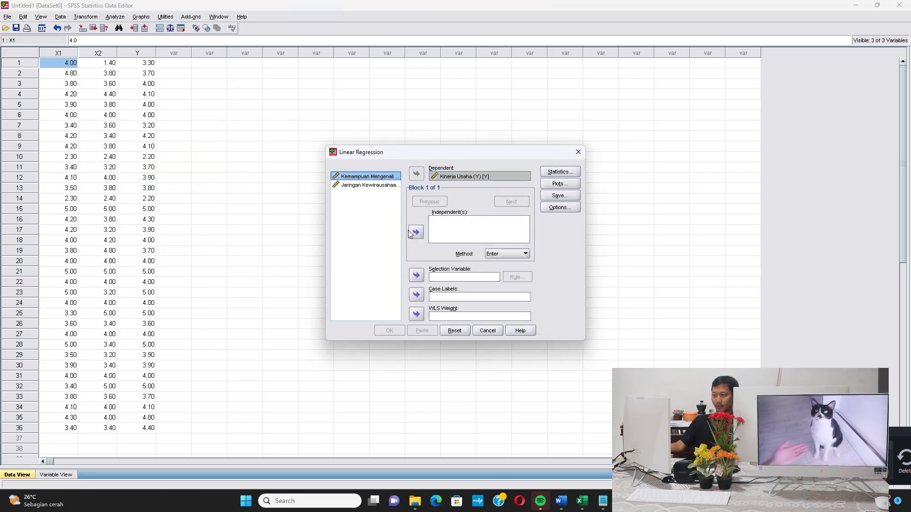
left_click(415, 232)
left_click(389, 186)
left_click(416, 232)
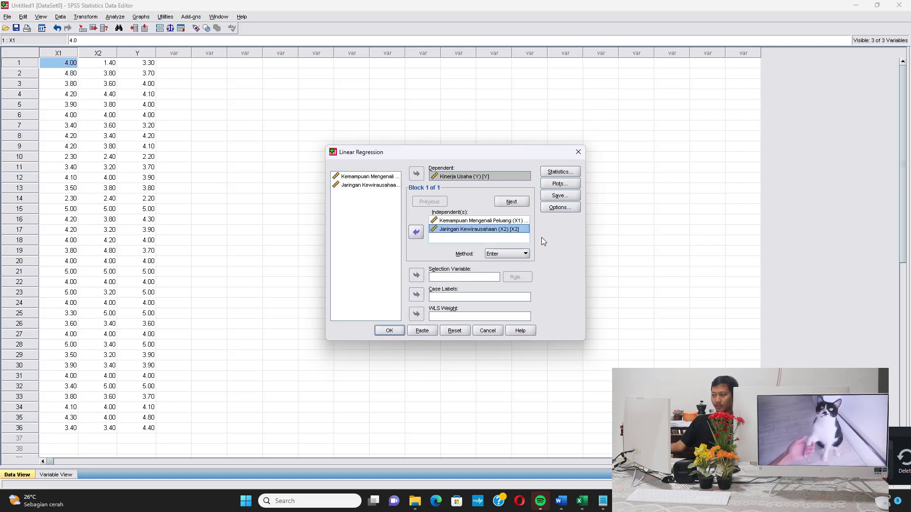
Add collinearity diagnostics to the regression statistics.
left_click(574, 174)
left_click(501, 237)
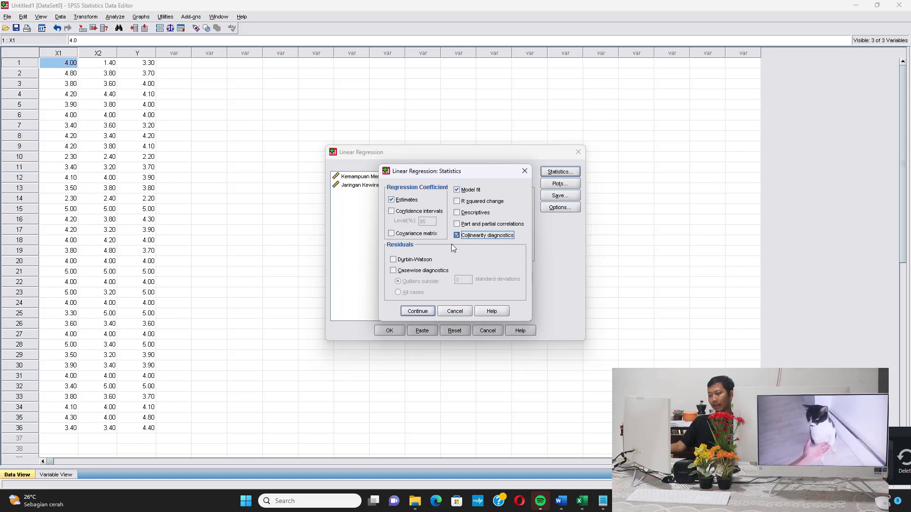
left_click(424, 307)
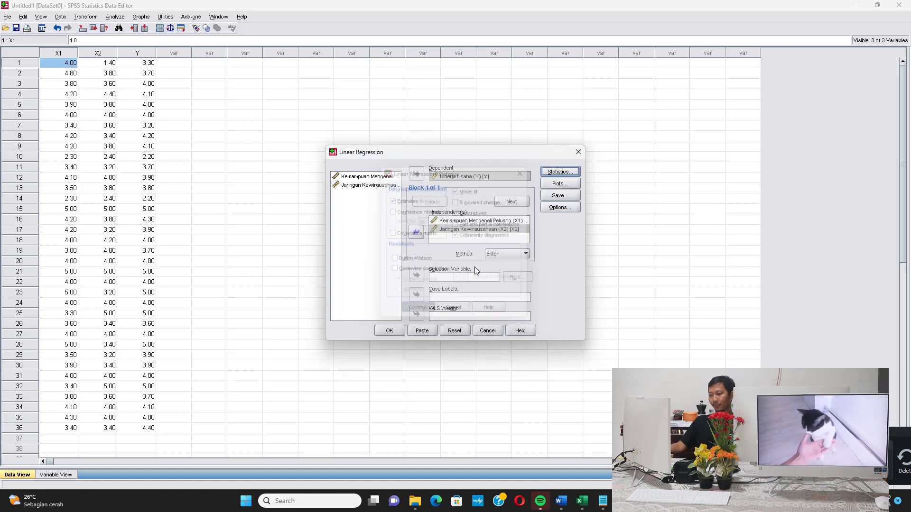
Configure the regression plots with *SRESID on Y and *ZPRED on X, plus the histogram and normal probability plot.
left_click(559, 185)
left_click(385, 202)
left_click(453, 245)
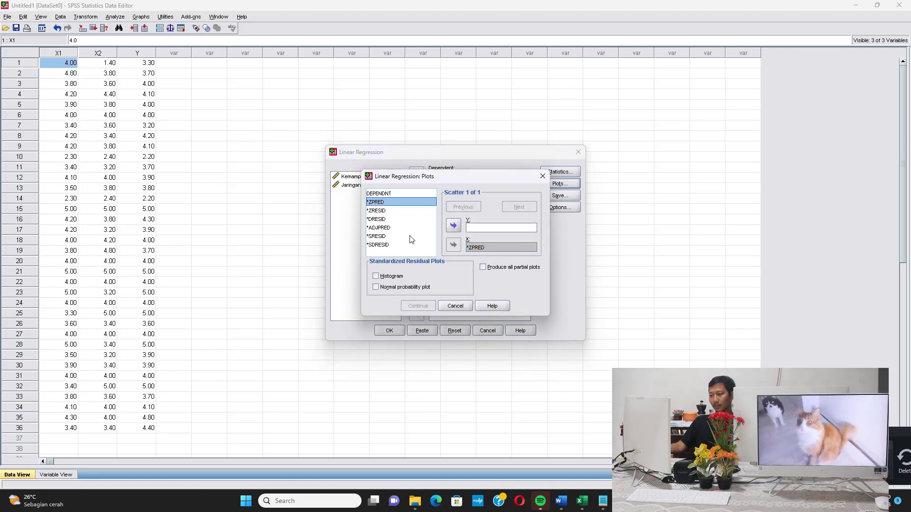
left_click(379, 236)
left_click(453, 226)
left_click(386, 276)
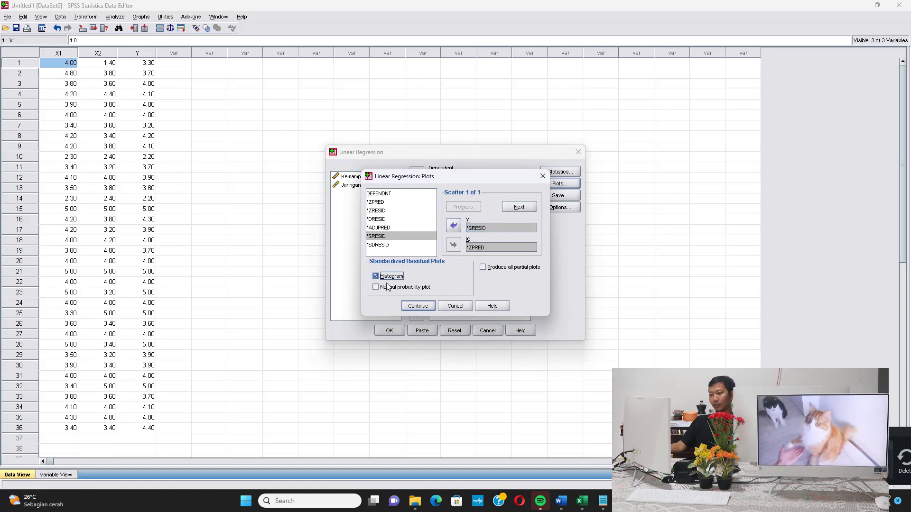
left_click(388, 287)
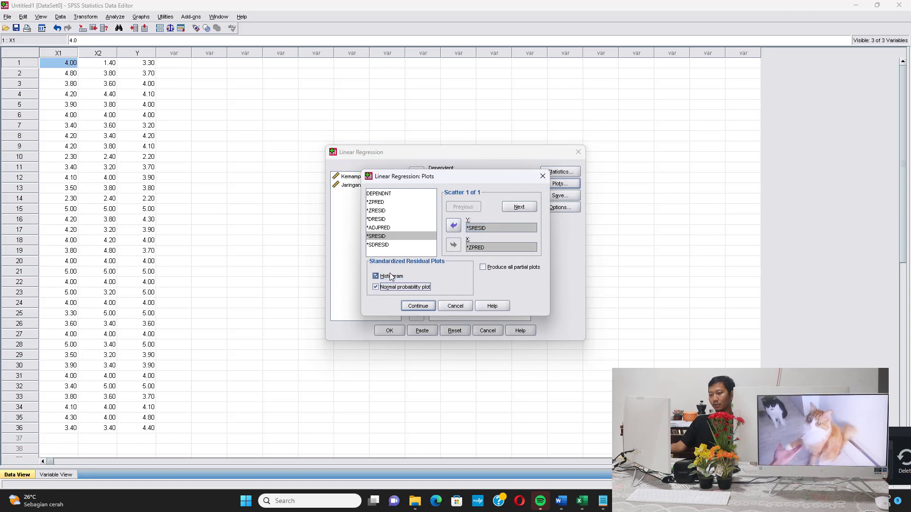
left_click(411, 308)
Choose to save the unstandardized residuals, then run the regression and look through its output tables and charts.
left_click(559, 195)
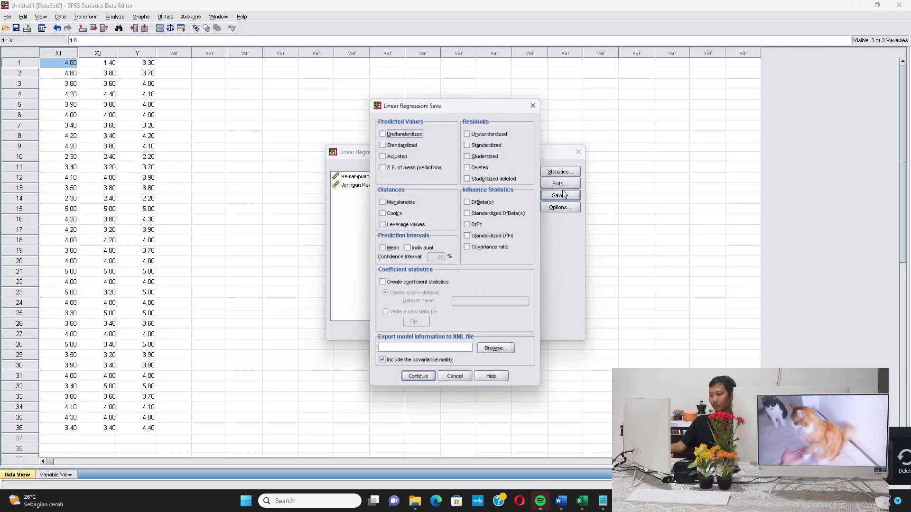
left_click(490, 134)
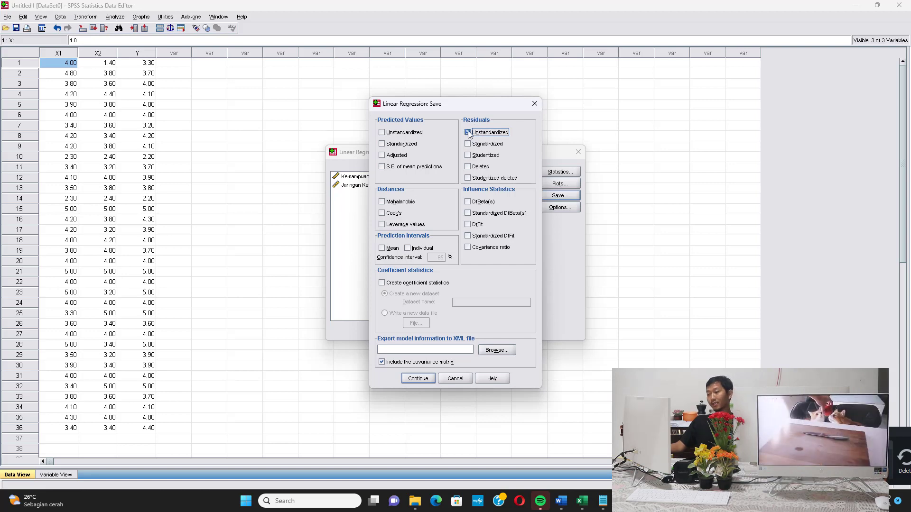
left_click(429, 379)
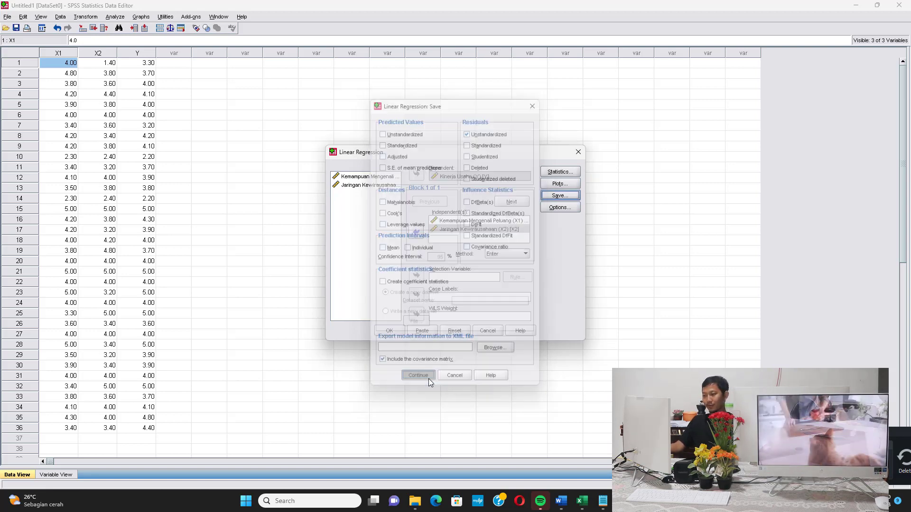
left_click(390, 331)
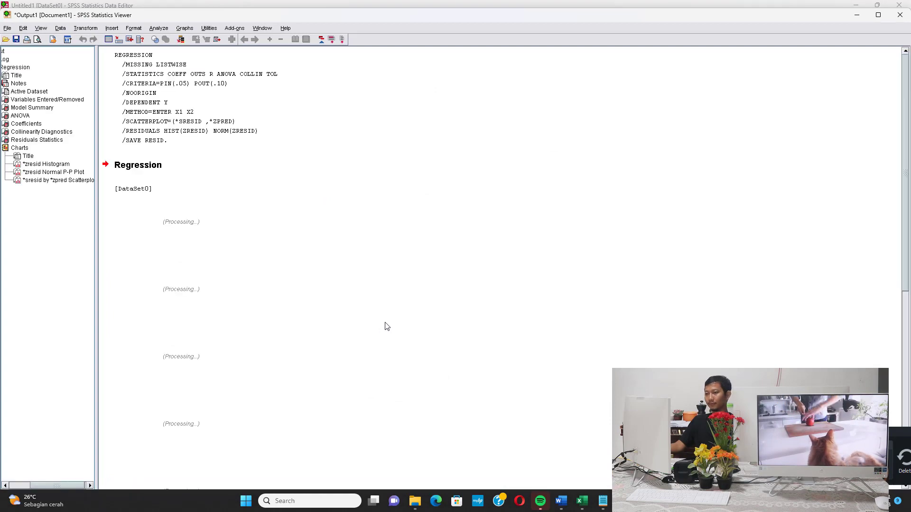
scroll(280, 237, "down", 3)
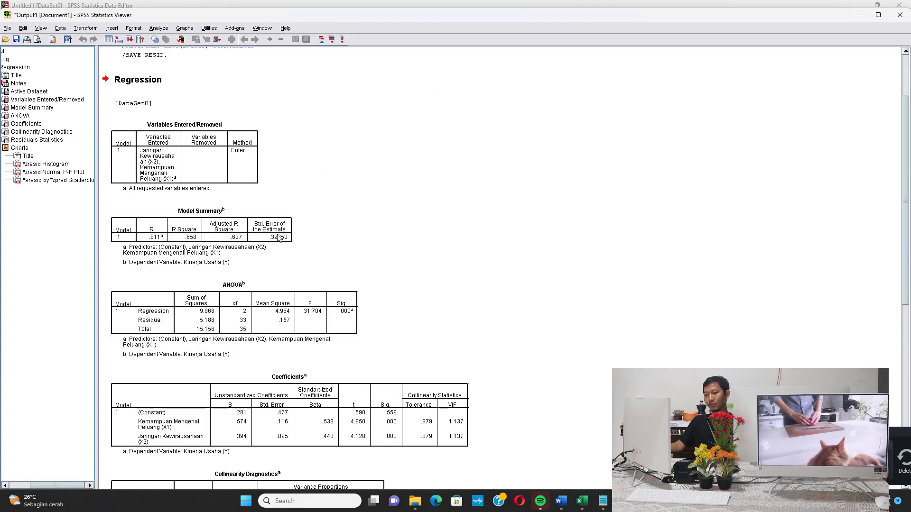
scroll(279, 238, "down", 12)
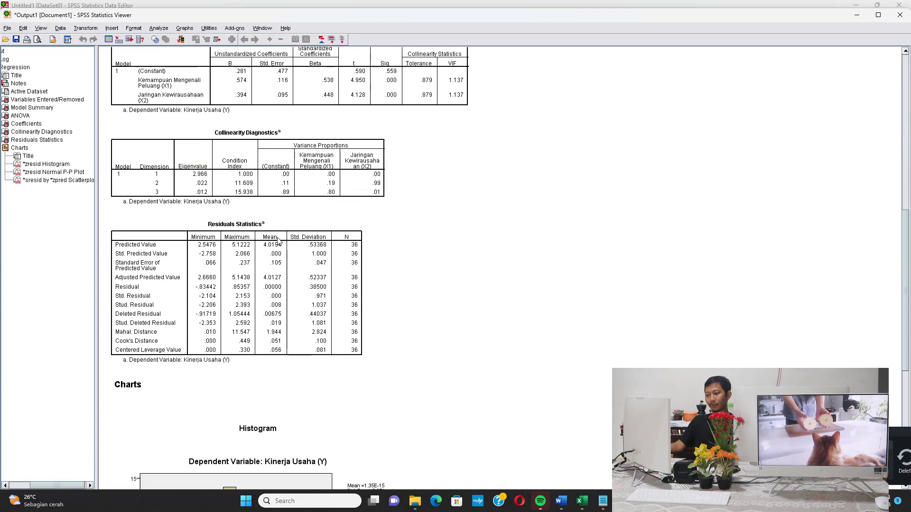
scroll(279, 242, "down", 12)
Switch to the Word document and add the heading "Uji Normalitas" on a new page after the X2 item table.
left_click(559, 502)
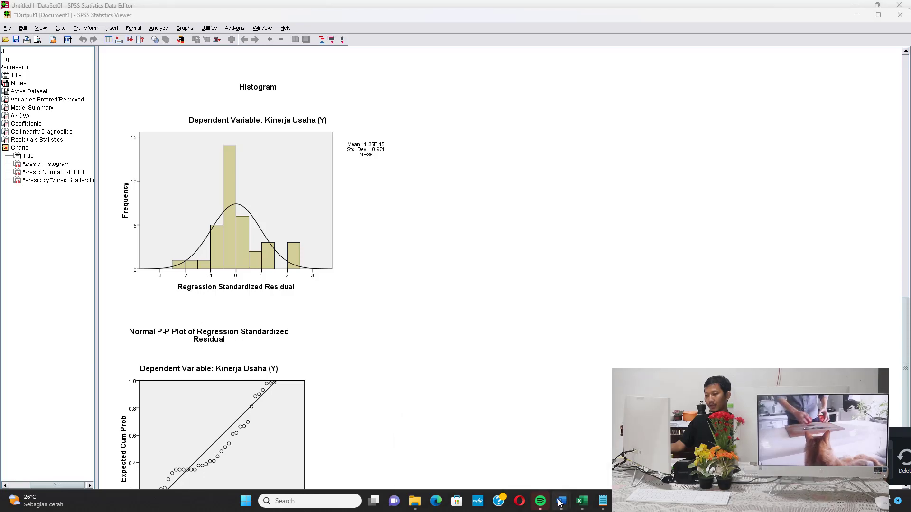
left_click(560, 453)
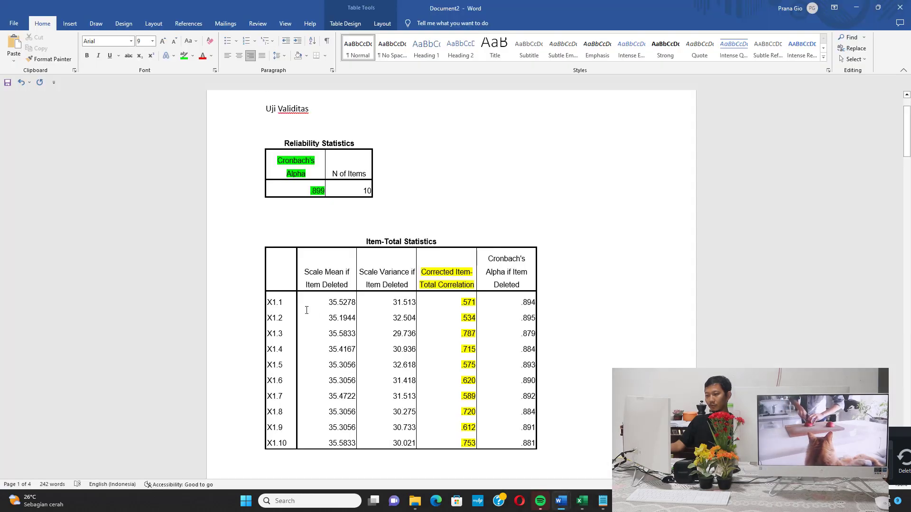
scroll(308, 310, "down", 12)
scroll(313, 311, "down", 10)
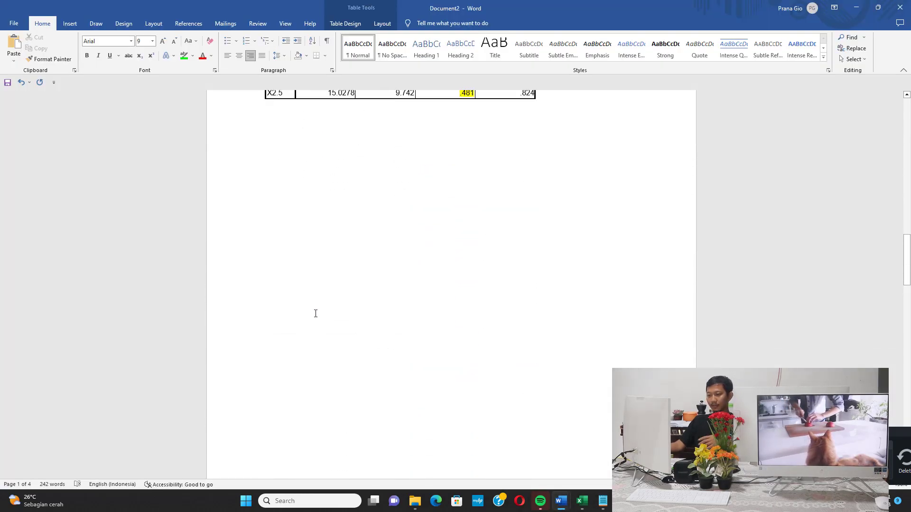
left_click(369, 267)
key("ctrl+Return")
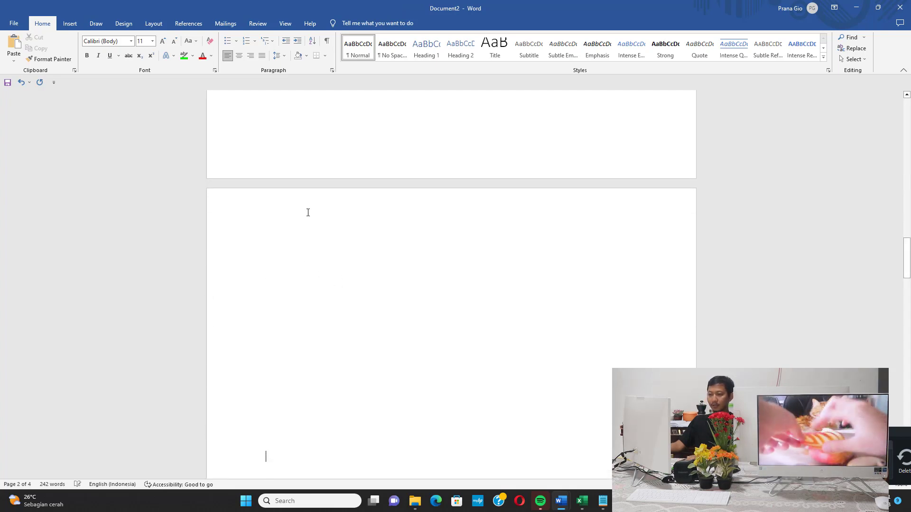
type("Uji Norm")
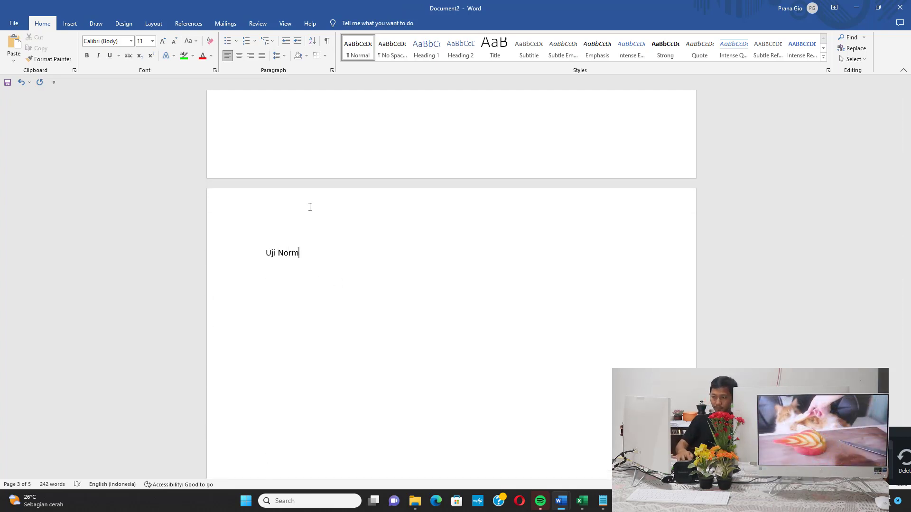
type("alitas")
key("BackSpace")
key("BackSpace")
key("BackSpace")
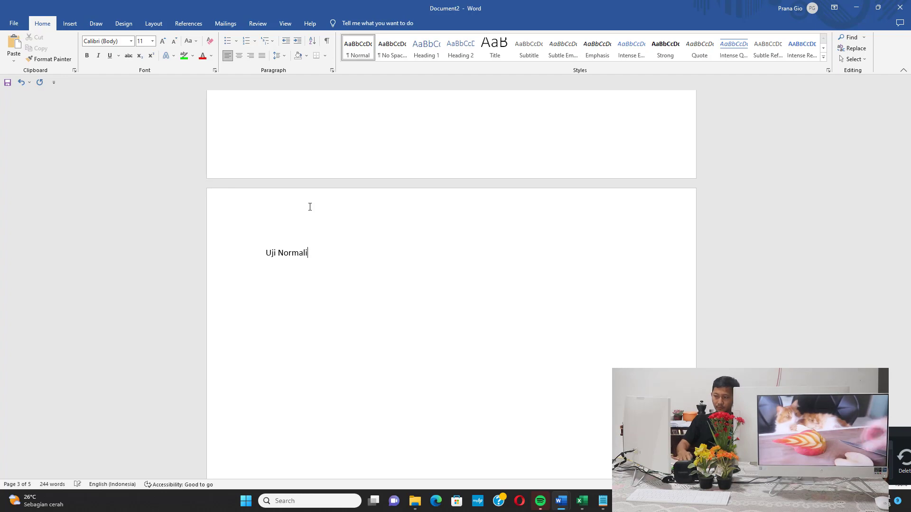
type("tas")
Switch to the SPSS Data Editor and set up a One-Sample Kolmogorov-Smirnov test on the Unstandardized Residual [RES_1].
mouse_move(623, 501)
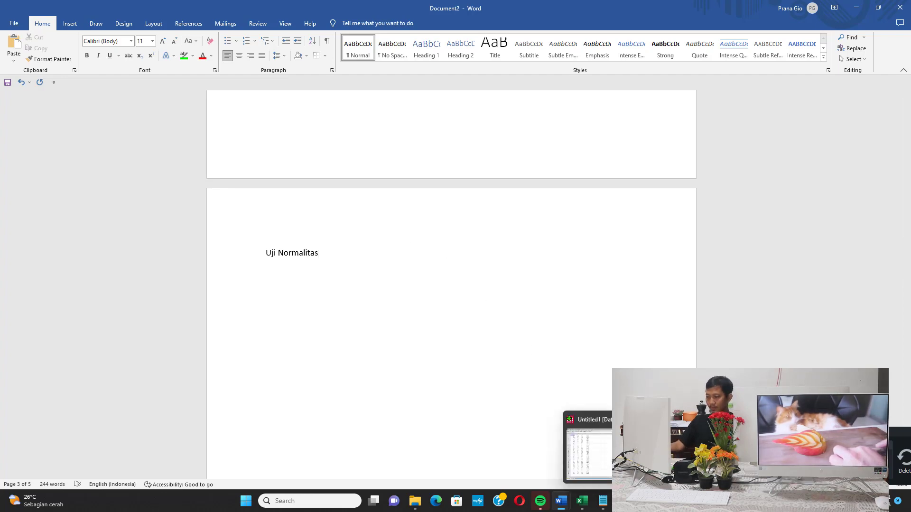
left_click(593, 451)
left_click(202, 54)
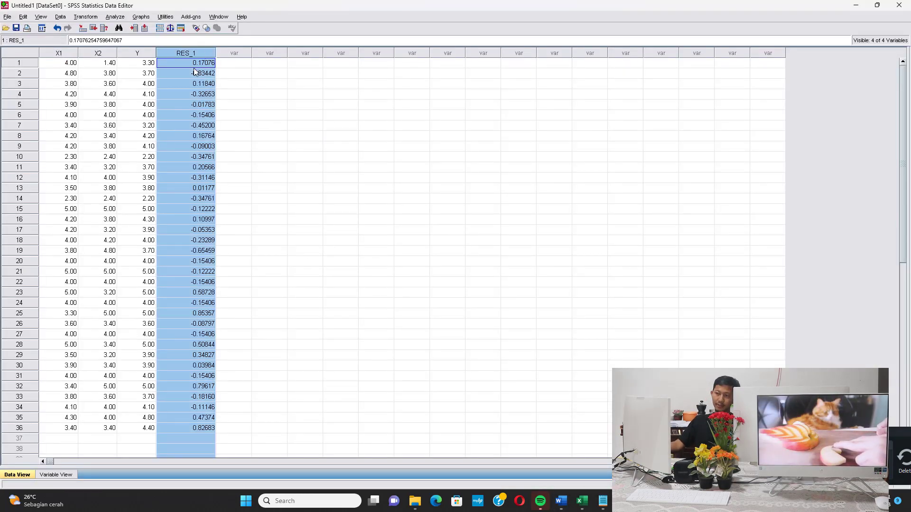
left_click(199, 104)
left_click(115, 16)
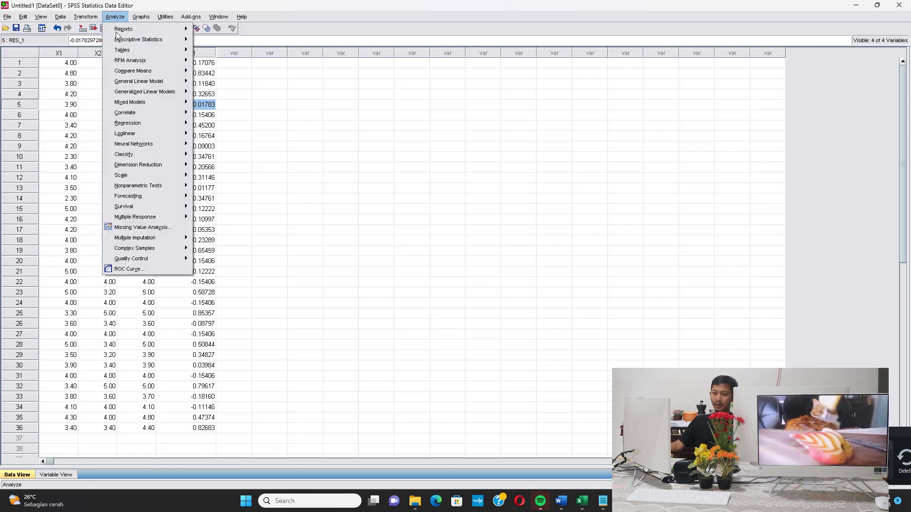
mouse_move(160, 188)
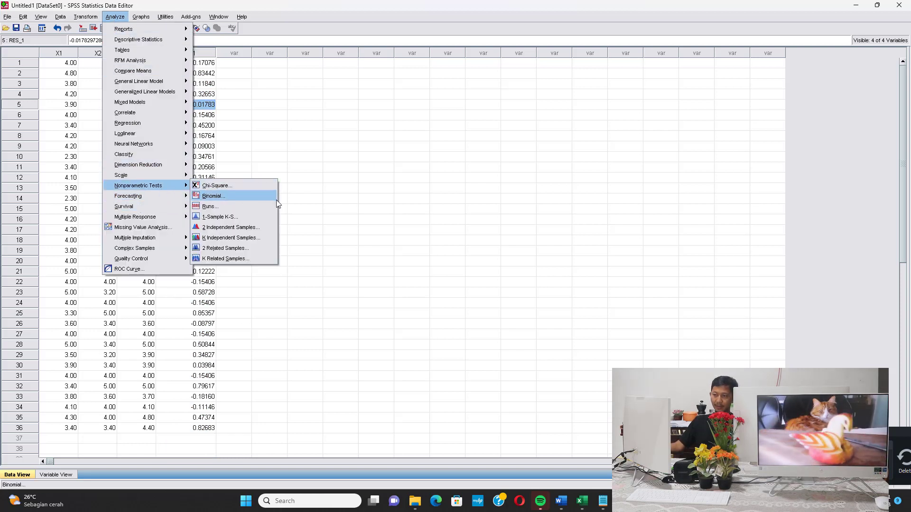
left_click(237, 221)
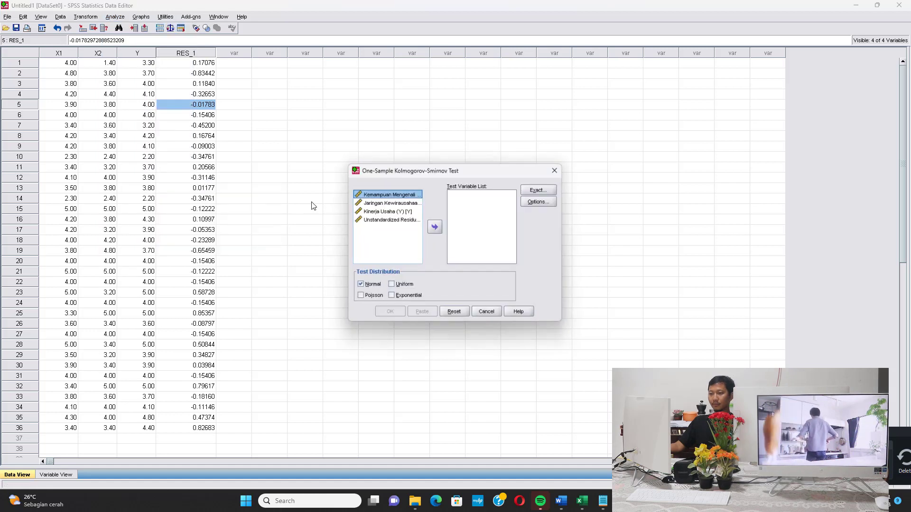
left_click(390, 220)
left_click(435, 227)
left_click_drag(565, 226, 688, 226)
Set the Kolmogorov-Smirnov test to the Exact method with a 5-minute time limit per test and run it.
left_click(665, 190)
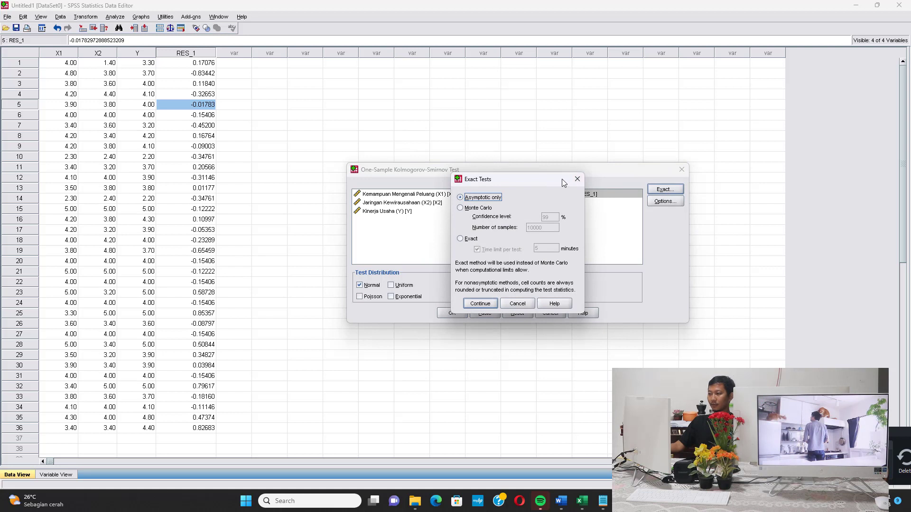
left_click_drag(563, 183, 792, 162)
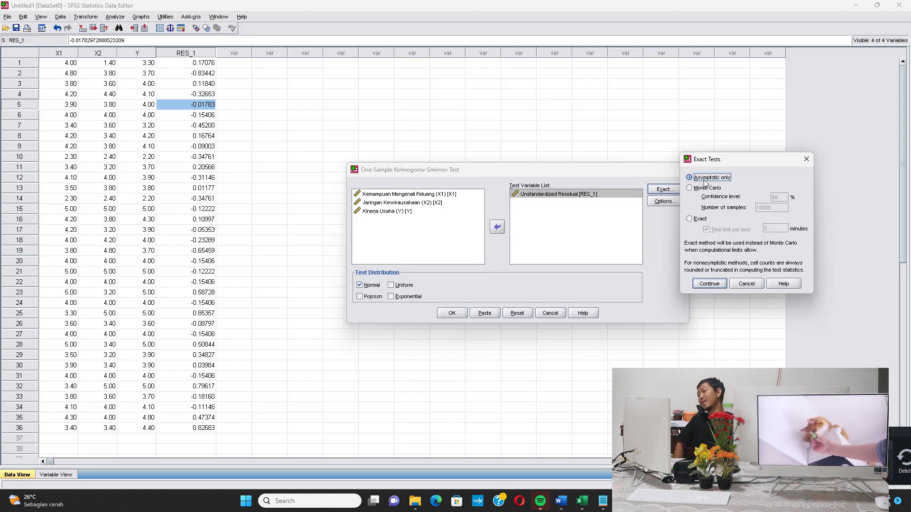
left_click(700, 220)
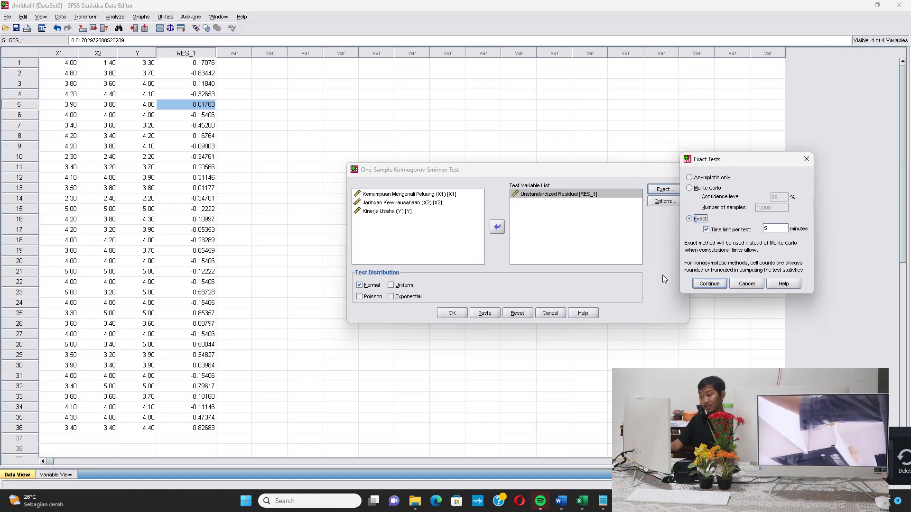
left_click(710, 283)
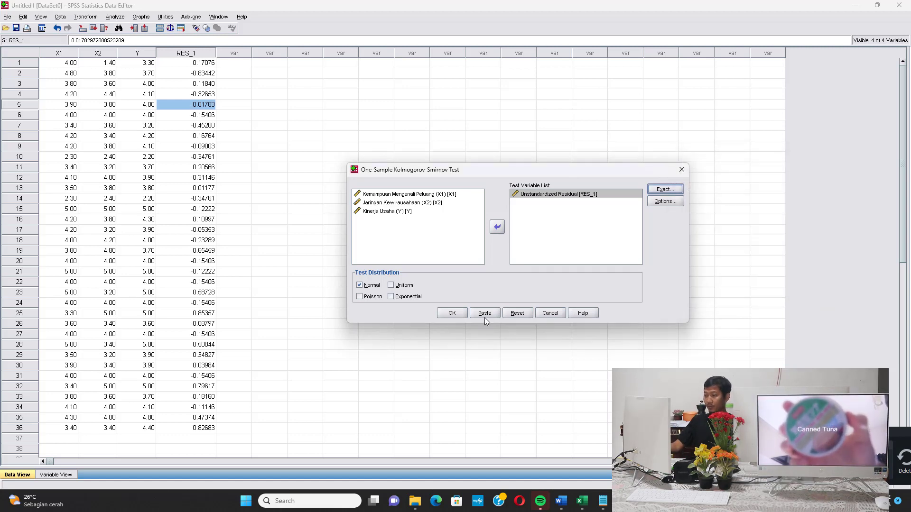
left_click(451, 312)
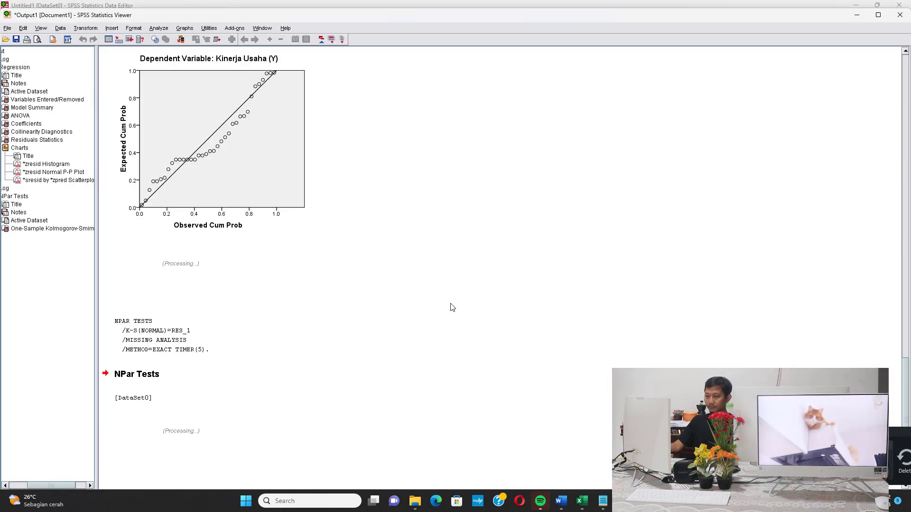
Copy the One-Sample Kolmogorov-Smirnov Test table into Word's Document2 under "Uji Normalitas" and highlight its Exact Sig. (2-tailed) row in green.
scroll(450, 308, "down", 10)
right_click(252, 367)
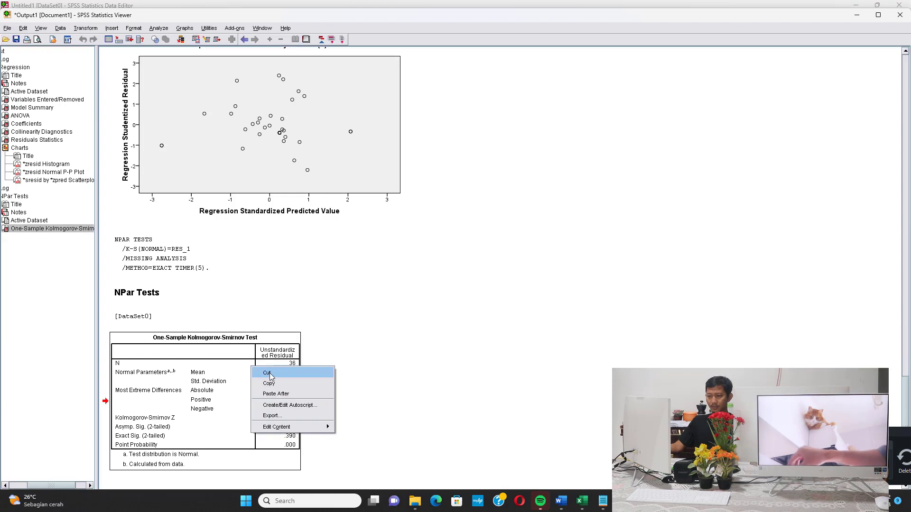
left_click(416, 374)
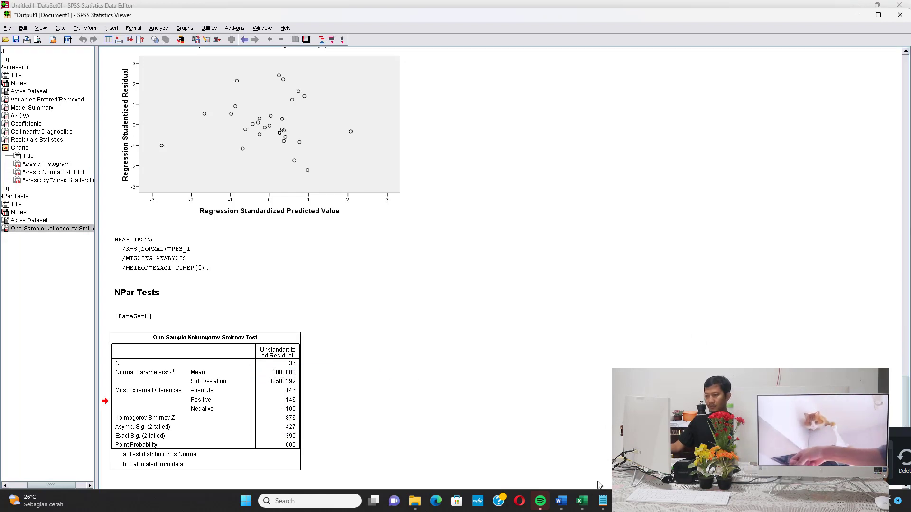
mouse_move(561, 499)
left_click(595, 455)
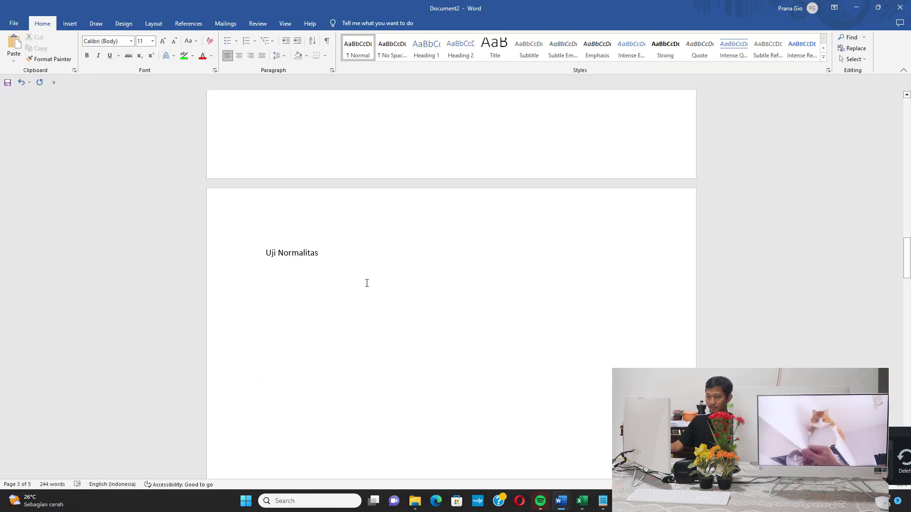
key("ctrl+v")
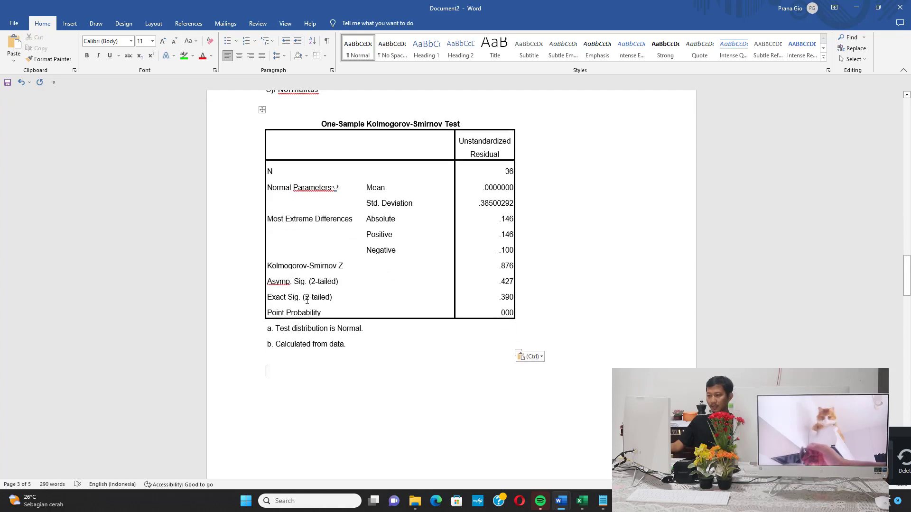
left_click_drag(307, 301, 478, 299)
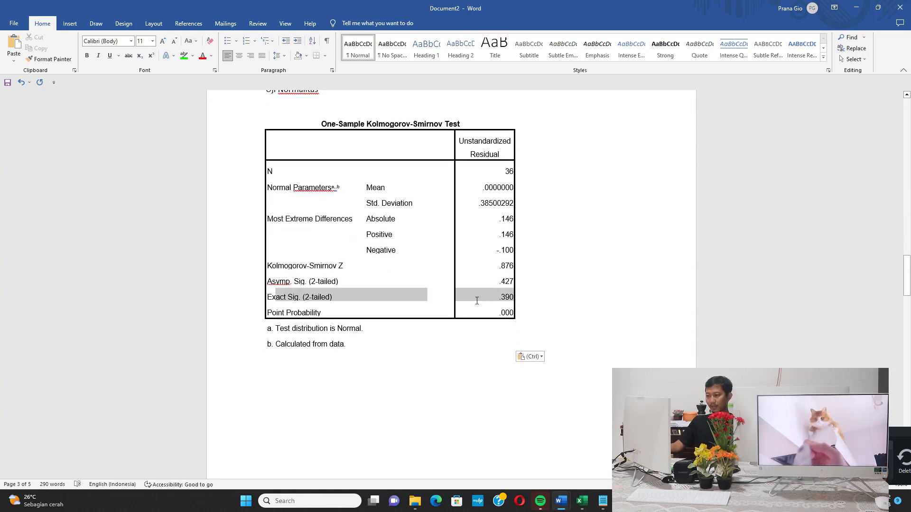
left_click(184, 55)
Write "Diketahui nilai Exact Sig = 0,390 > 0,05, artinya asumsi normalitas dipenuhi" below the Kolmogorov-Smirnov table.
left_click(261, 379)
type("D")
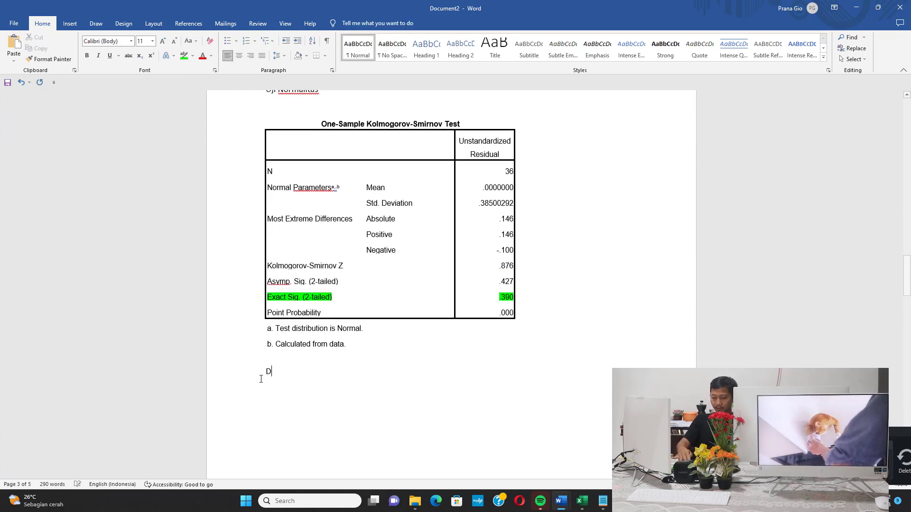
type("iketahui nilai Ex")
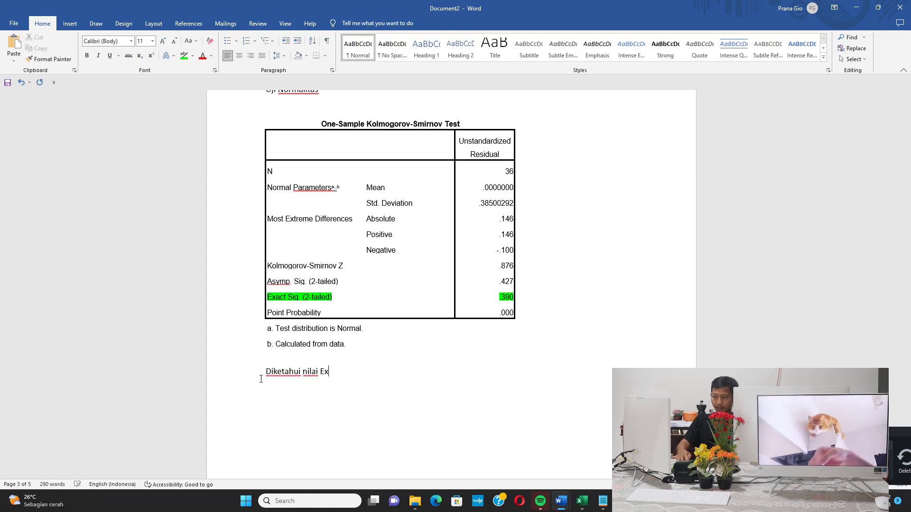
type("act Si")
key("BackSpace")
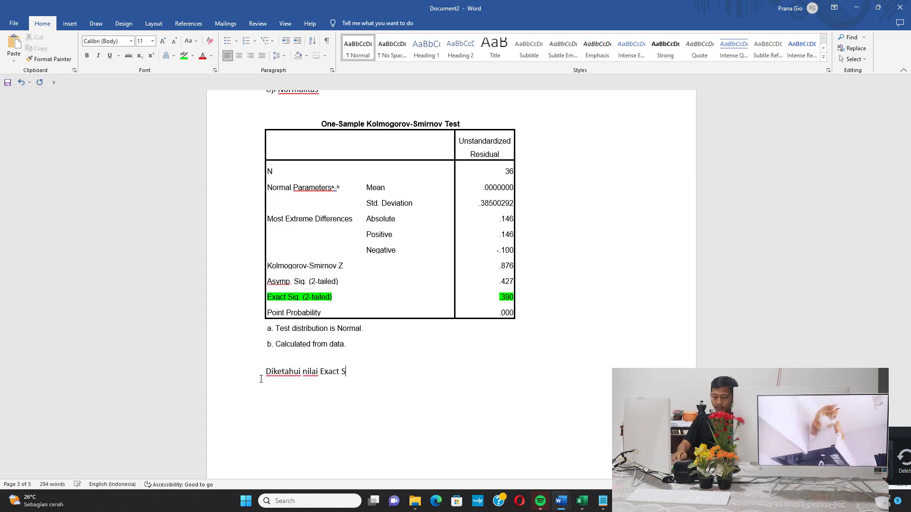
type("ig = 0,39")
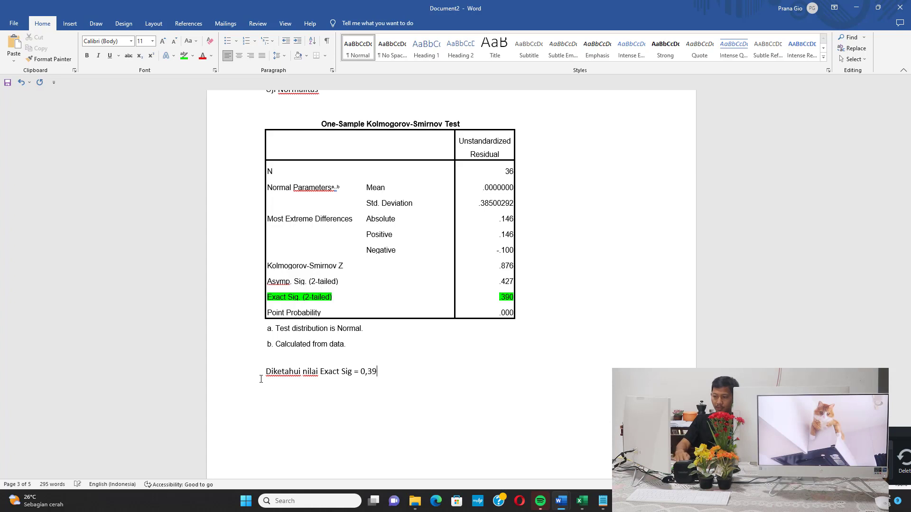
type("0 > 0,0")
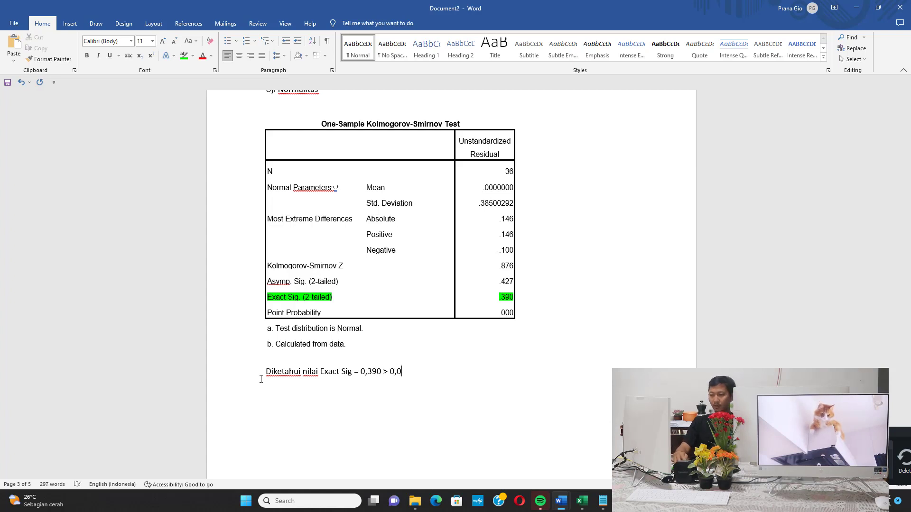
type("5, artinya ")
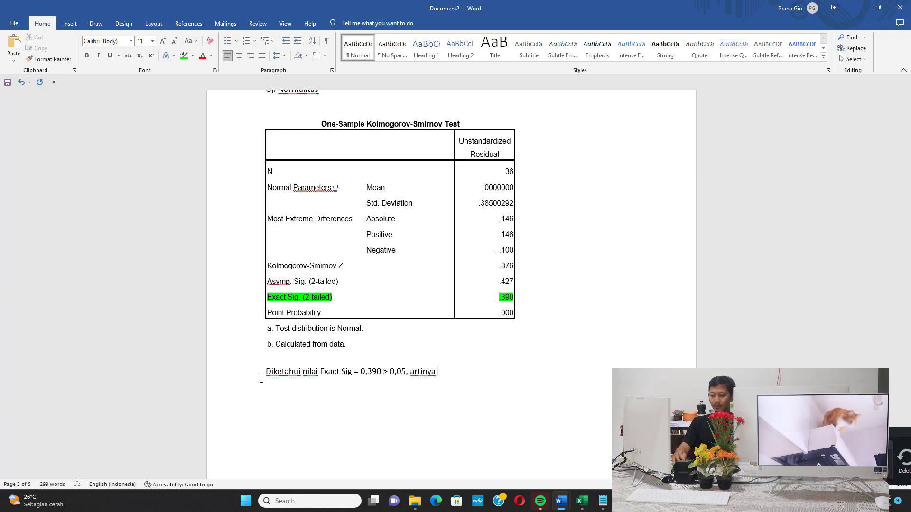
type("asumsi normalitas dipenuhi")
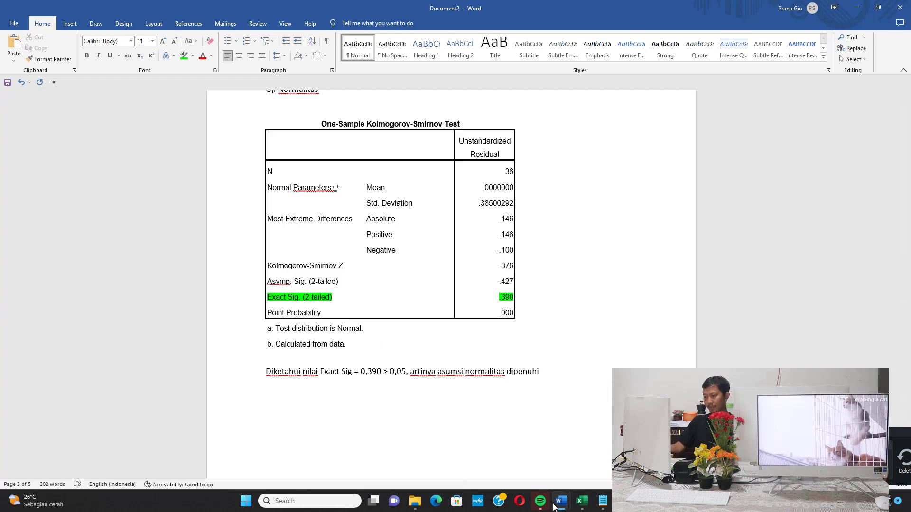
Find Tabel 4.9 Uji Normalitas in the Bab 4 Hasil Olah Data Statistik document and compare its Exact Sig. row with the one in Document2.
mouse_move(554, 506)
left_click(488, 466)
scroll(437, 321, "down", 10)
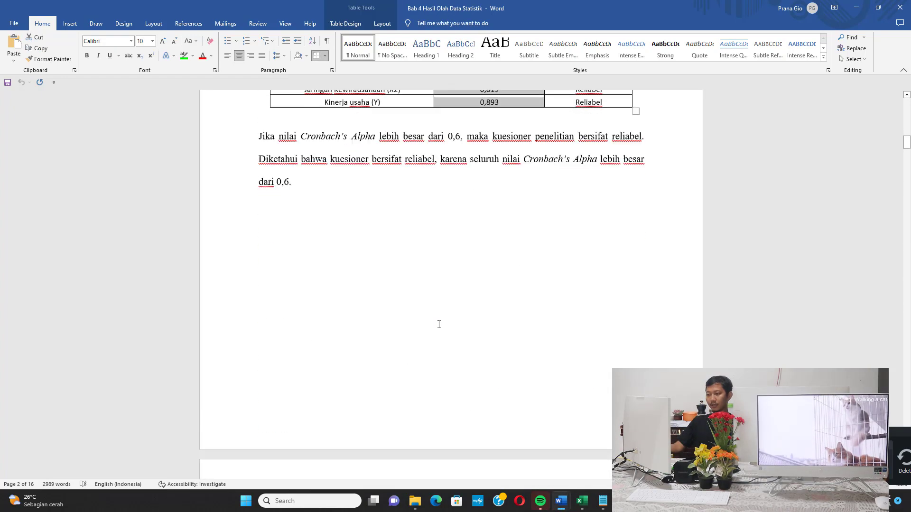
scroll(447, 332, "down", 20)
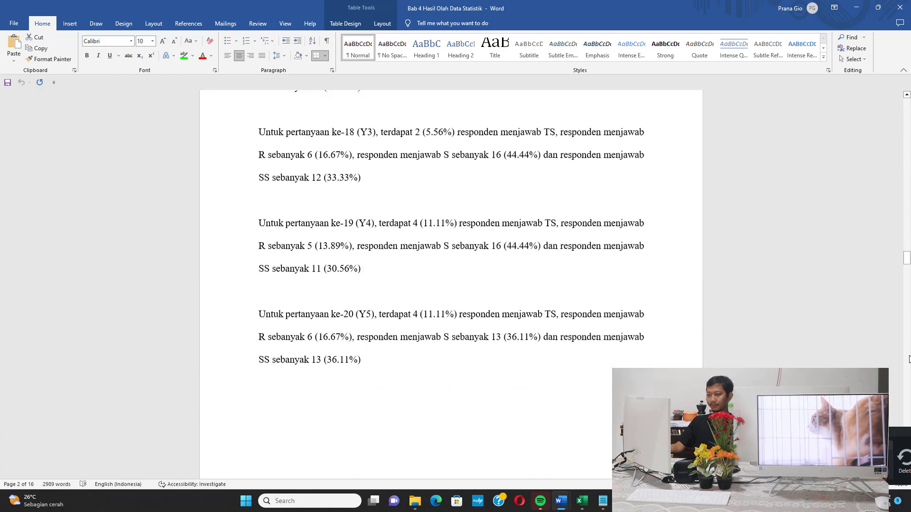
scroll(908, 359, "down", 15)
scroll(577, 266, "up", 8)
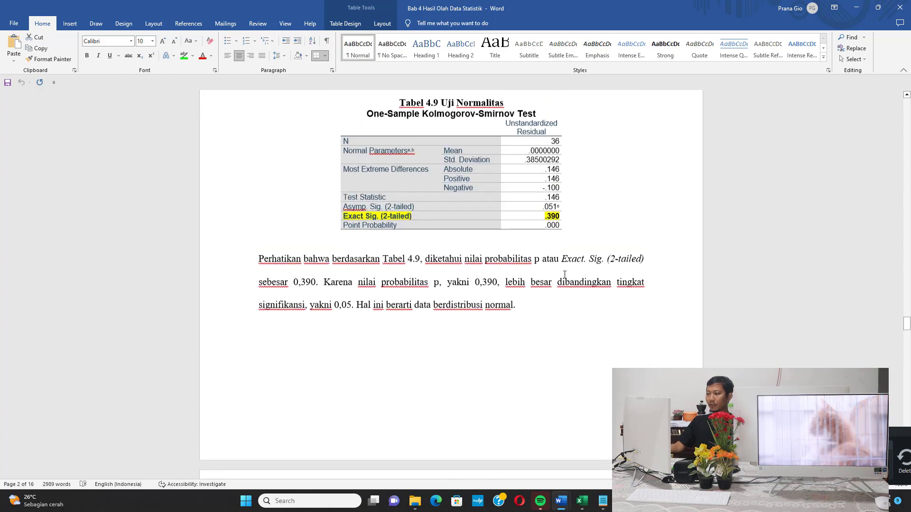
left_click_drag(359, 253, 557, 252)
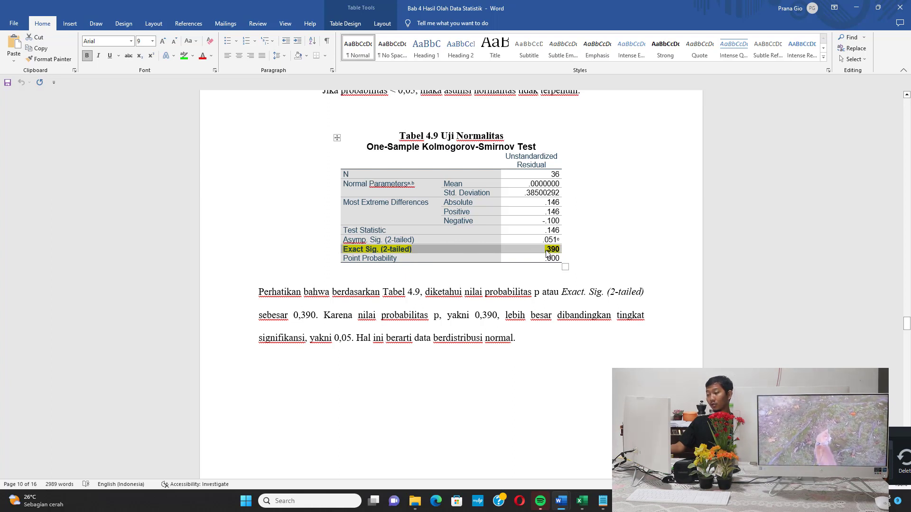
mouse_move(562, 503)
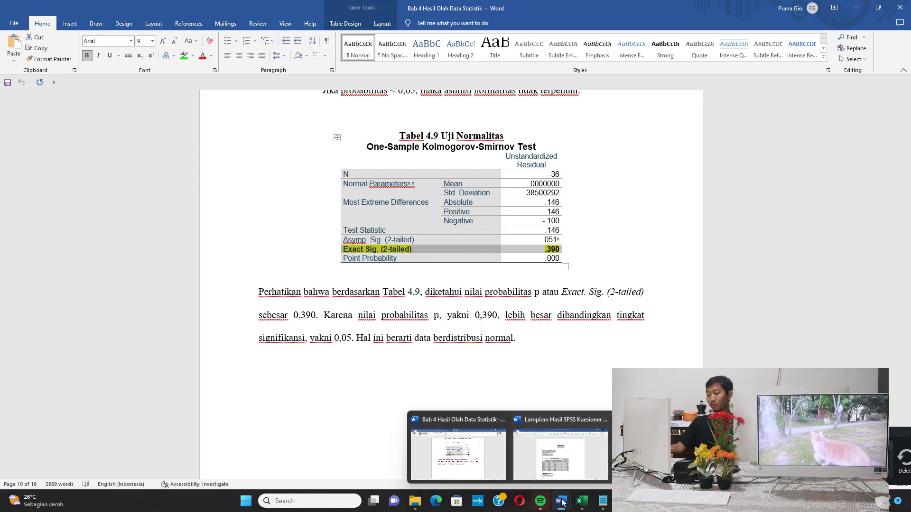
left_click(662, 449)
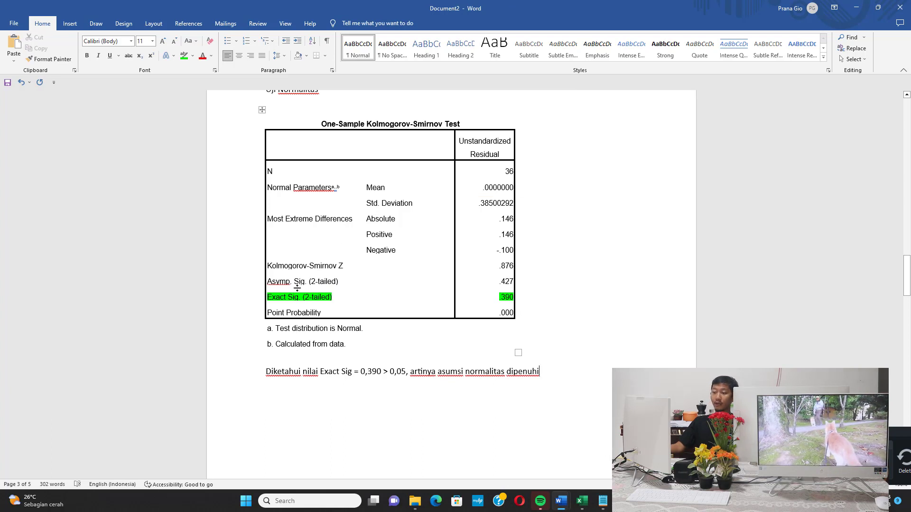
left_click_drag(309, 302, 509, 293)
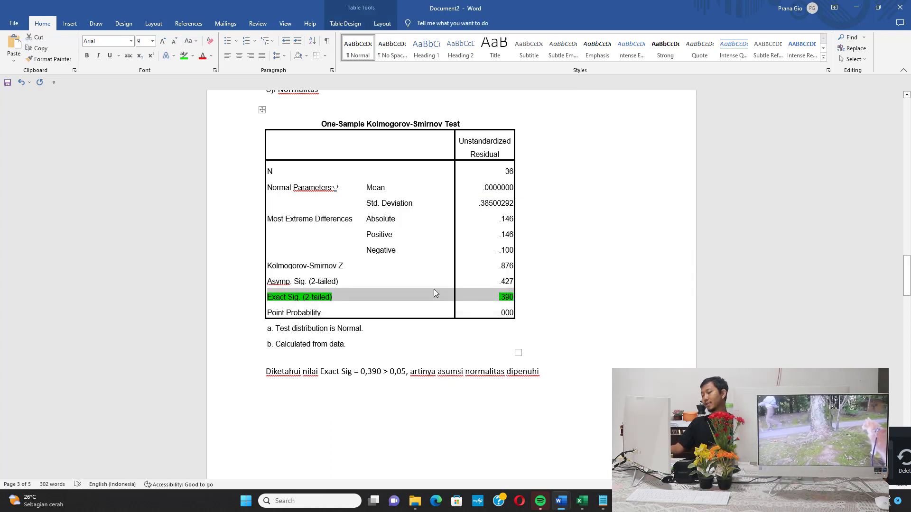
Return to the Bab 4 document and examine the normal probability plot and histogram in Gambar 4.1 and 4.2.
left_click(856, 9)
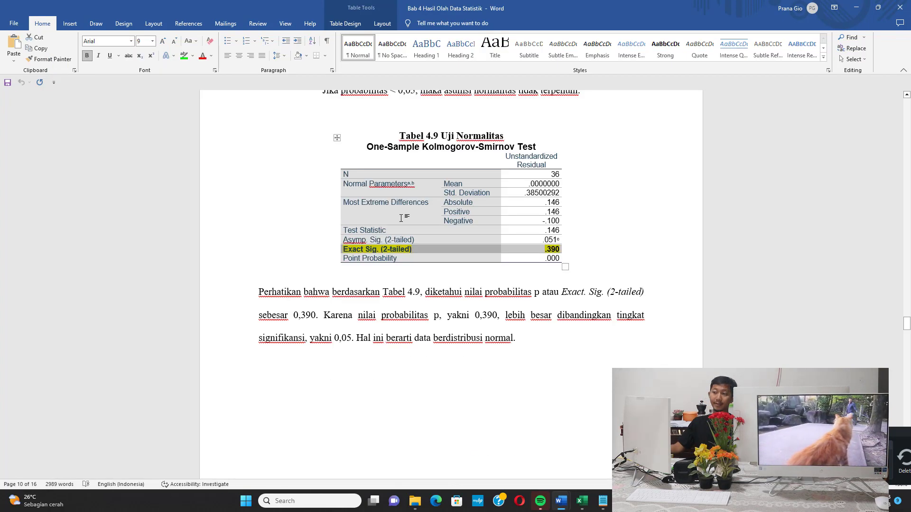
scroll(427, 234, "down", 5)
scroll(427, 236, "down", 1)
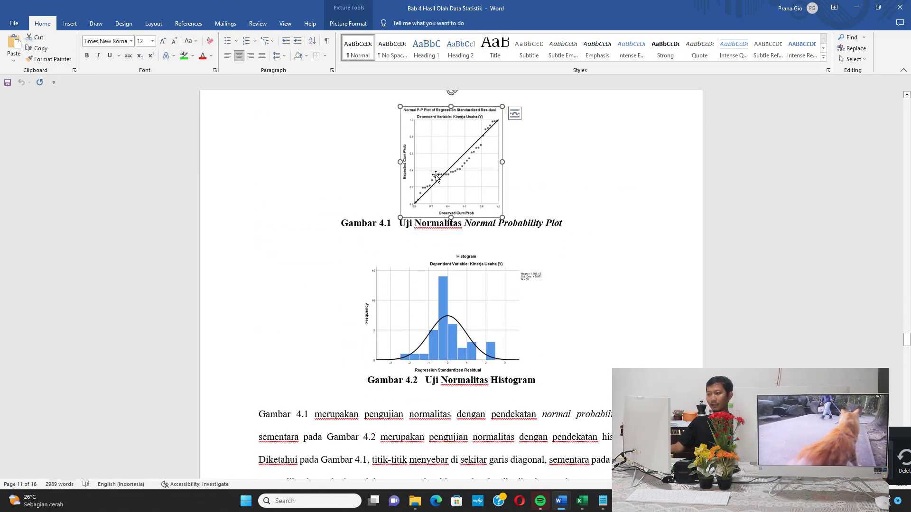
left_click(424, 192)
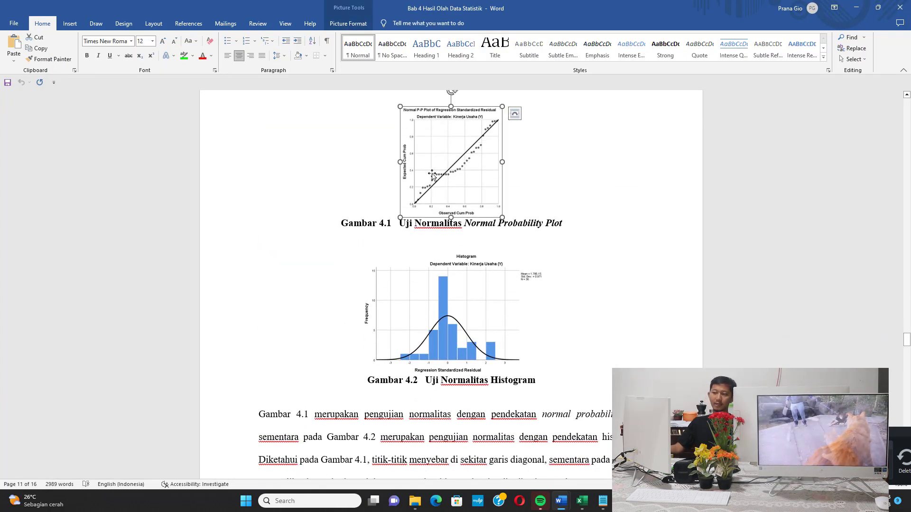
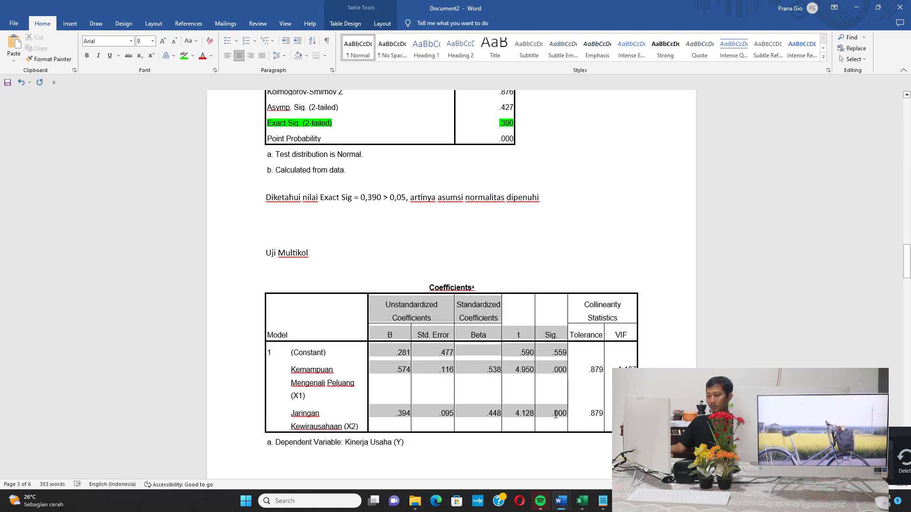
Reduce the Coefficients table under "Uji Multikol" to its Collinearity Statistics by deleting the B, Std. Error, Beta, t and Sig. columns.
right_click(526, 409)
left_click(517, 400)
left_click(427, 254)
left_click(434, 267)
scroll(455, 280, "down", 2)
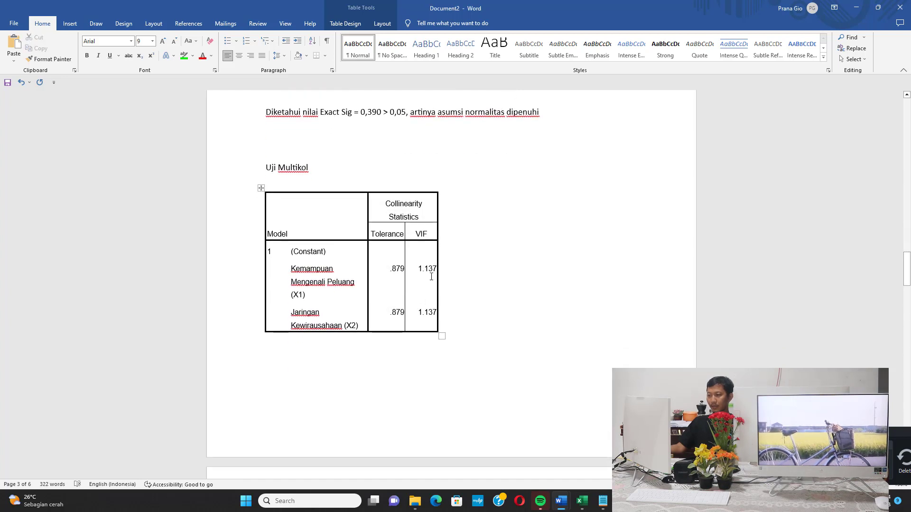
Highlight the VIF values of X1 and X2 in green in the "Uji Multikol" table.
left_click_drag(428, 268, 429, 312)
left_click(190, 57)
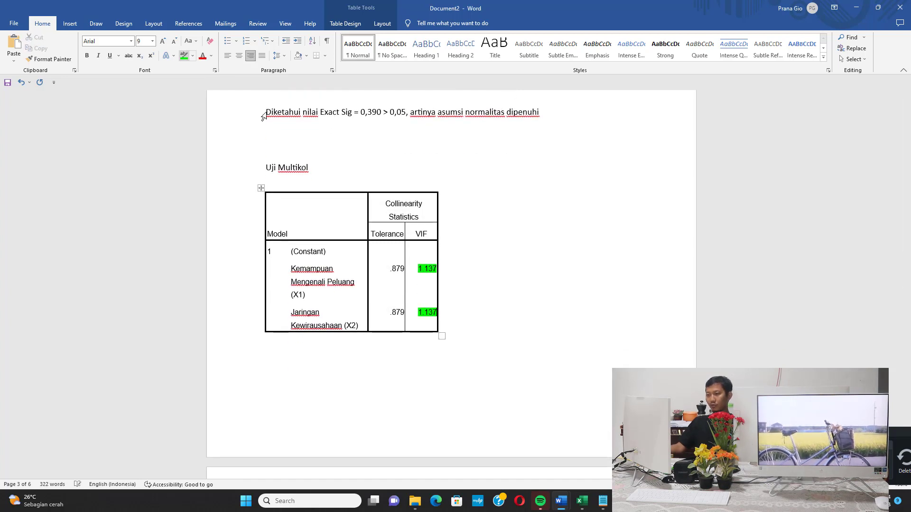
left_click(301, 140)
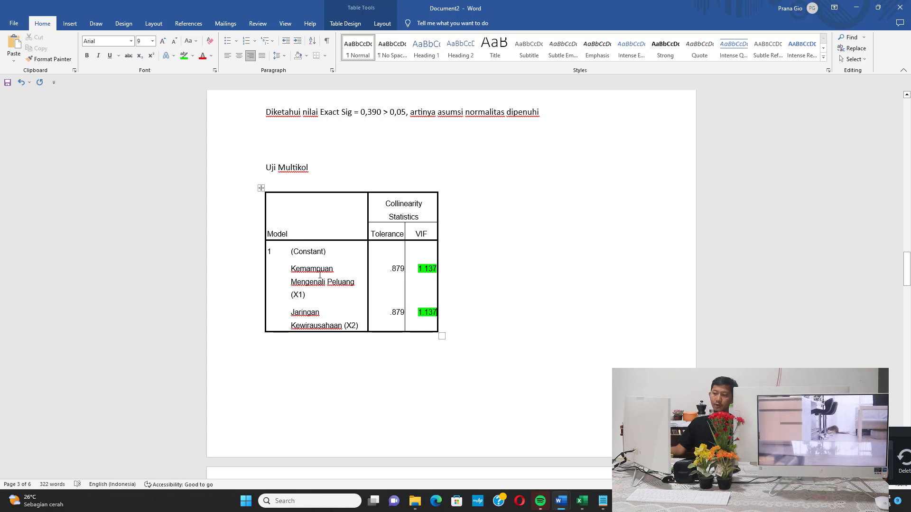
Review the X1 and X2 rows, then examine Tabel 4.10 Uji Multikolinearitas and its VIF < 10 criterion in the Bab 4 document.
left_click_drag(320, 274, 318, 317)
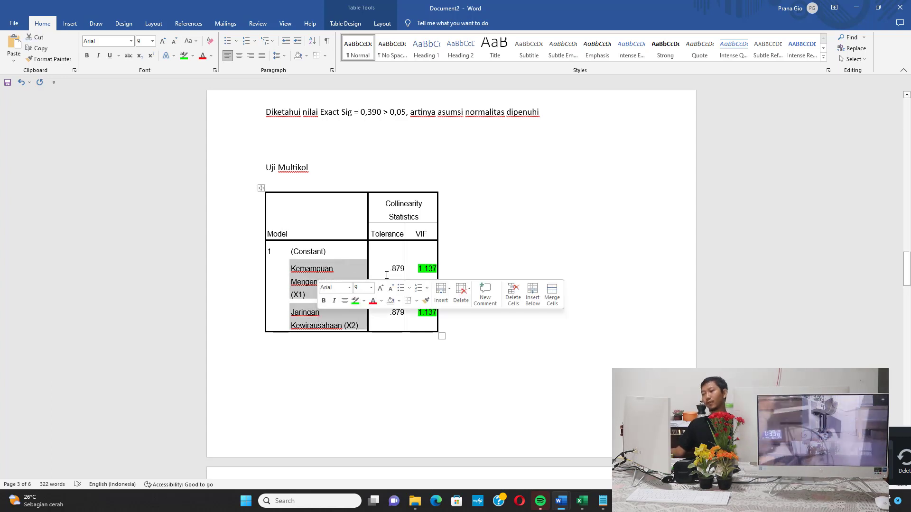
mouse_move(559, 507)
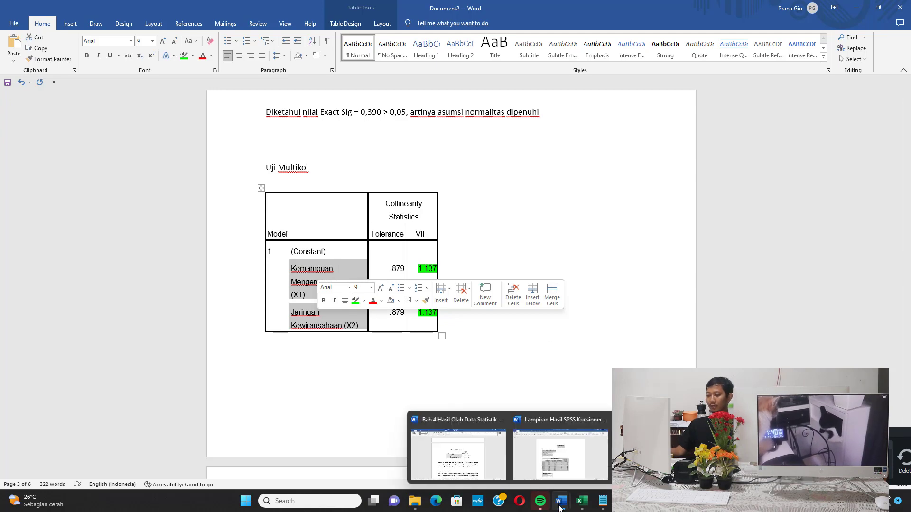
left_click(457, 453)
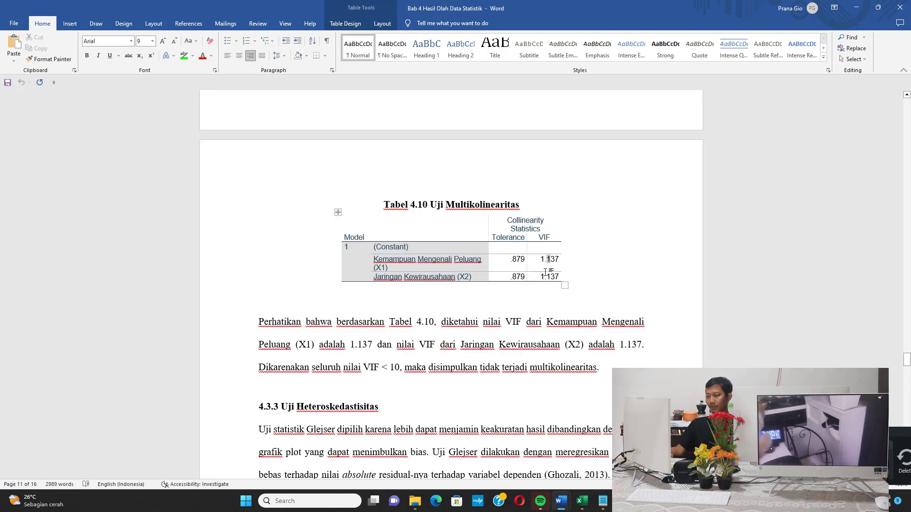
left_click_drag(343, 368, 390, 368)
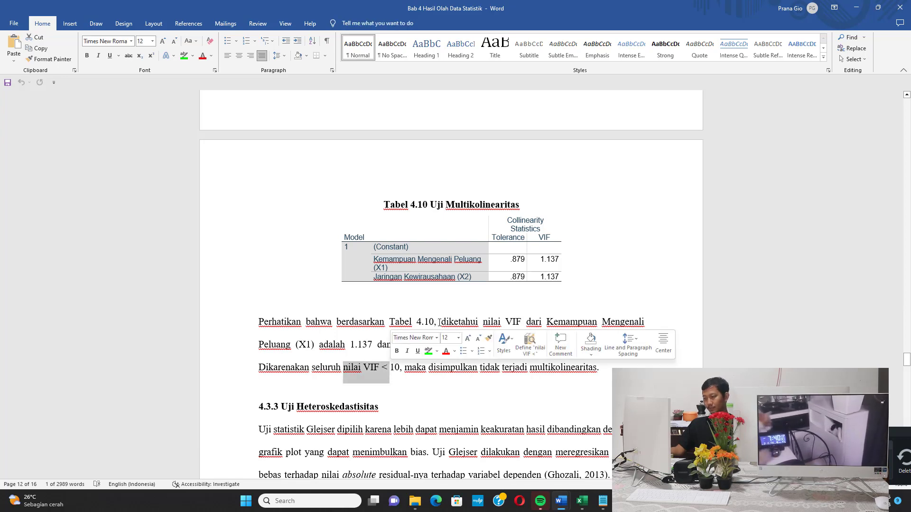
Switch to Document2, insert a page break below the "Uji Multikol" table and add the heading "Uji Hetero menggunakan uj Glejser".
scroll(445, 320, "down", 6)
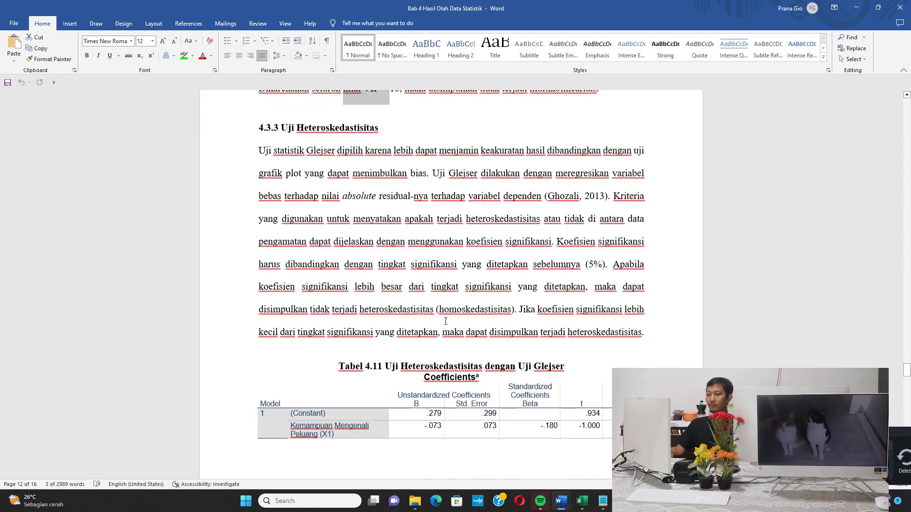
mouse_move(567, 505)
left_click(560, 455)
left_click(412, 377)
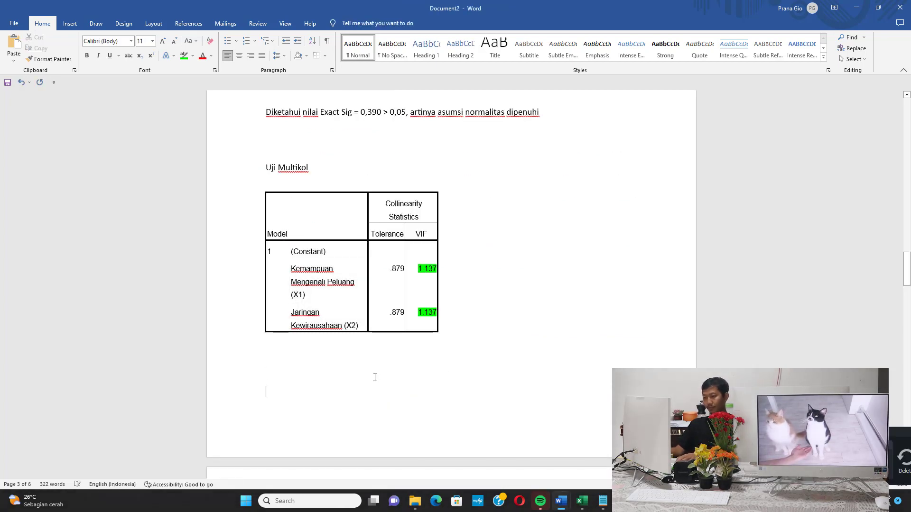
key("ctrl+Return")
type("Uji ")
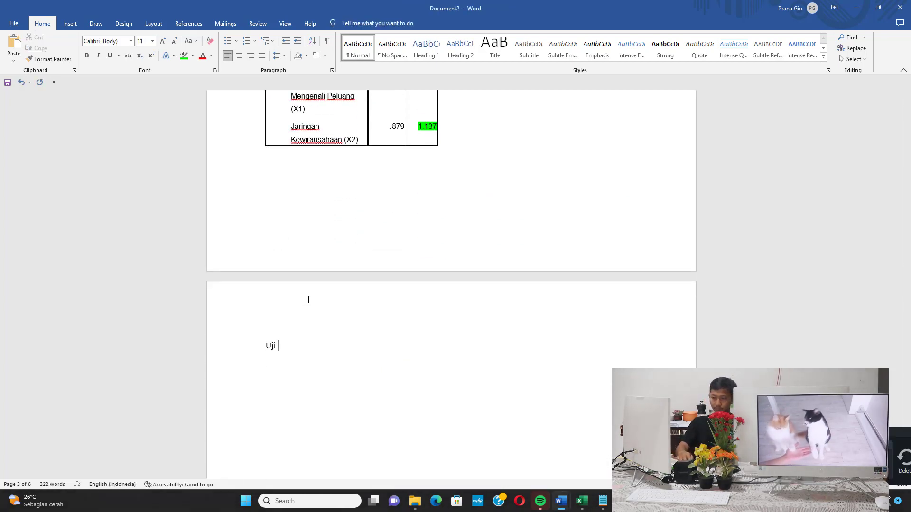
type("Hetero menggunakan uj Glejser")
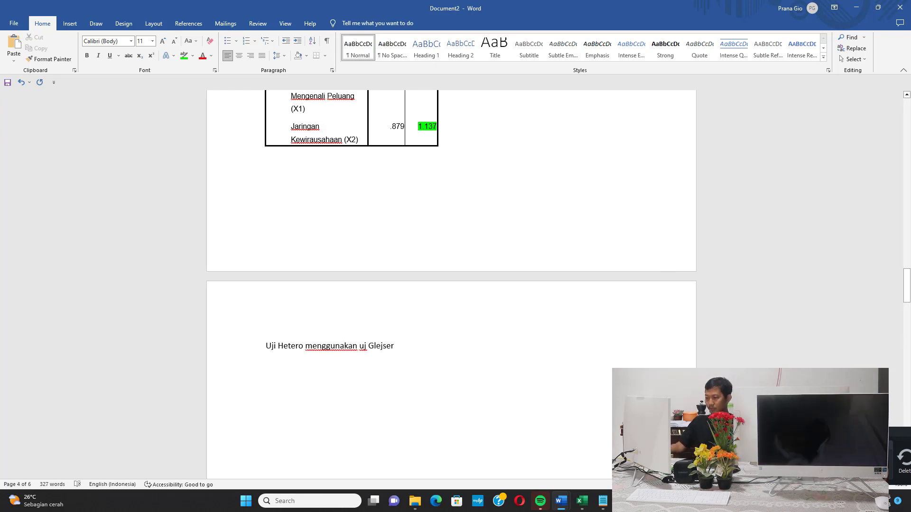
Switch to the SPSS Data Editor and compute a new variable abs_res with the expression abs(RES_1).
key("alt+Tab")
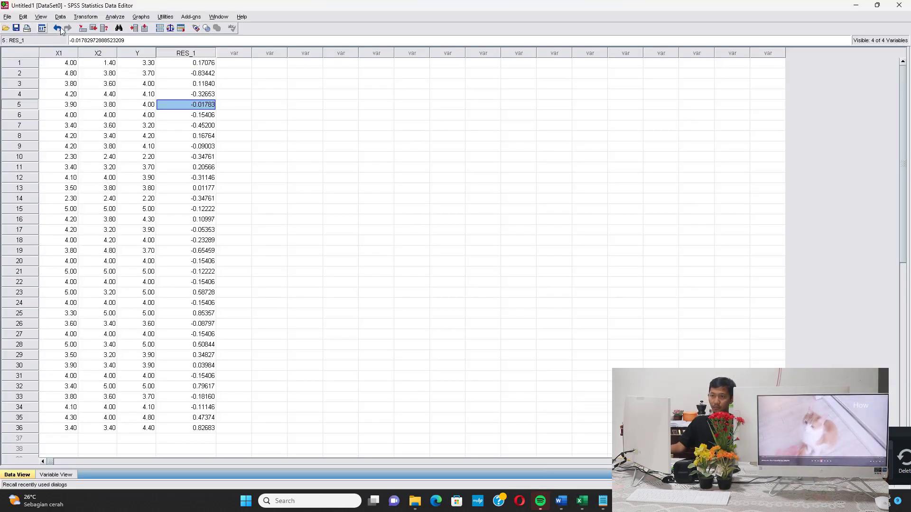
left_click(85, 16)
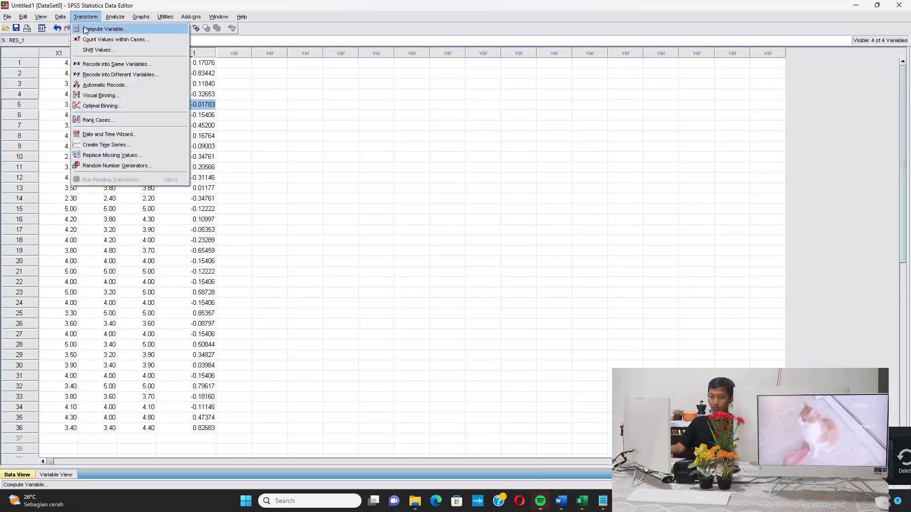
left_click(86, 30)
type("abs_res")
left_click(455, 160)
type("abs(")
left_click(367, 204)
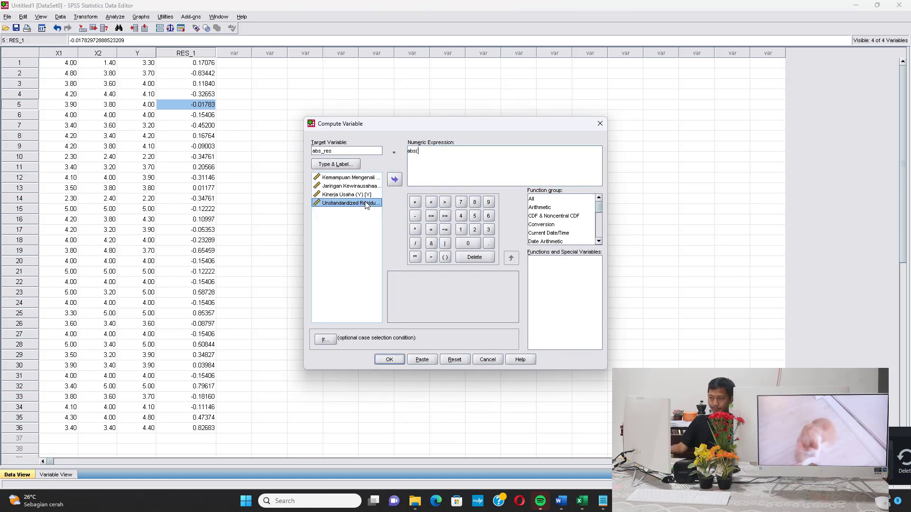
left_click(393, 179)
type(")")
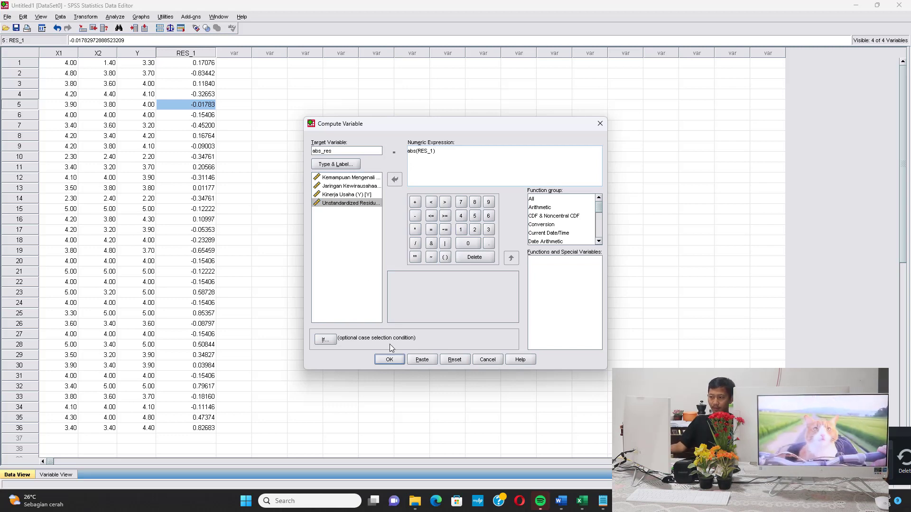
left_click(389, 360)
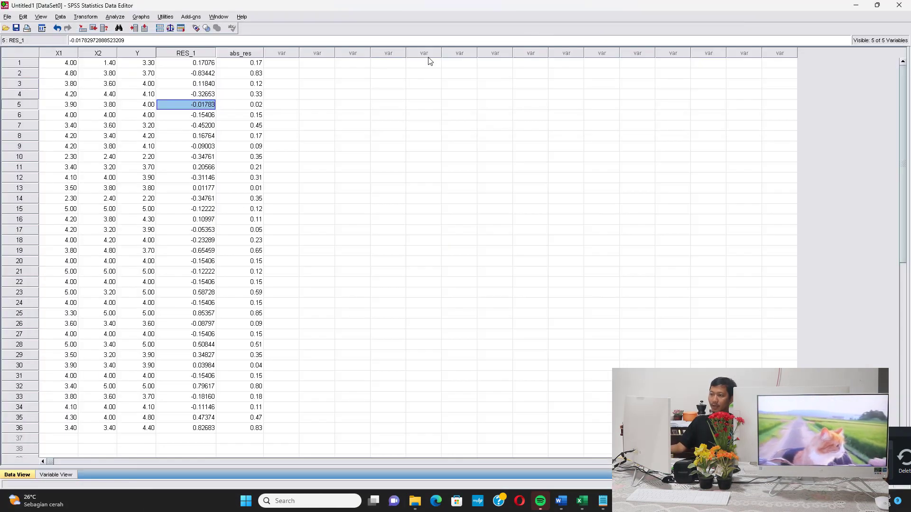
Reset the Linear Regression settings and assign abs_res as the dependent variable.
left_click(236, 53)
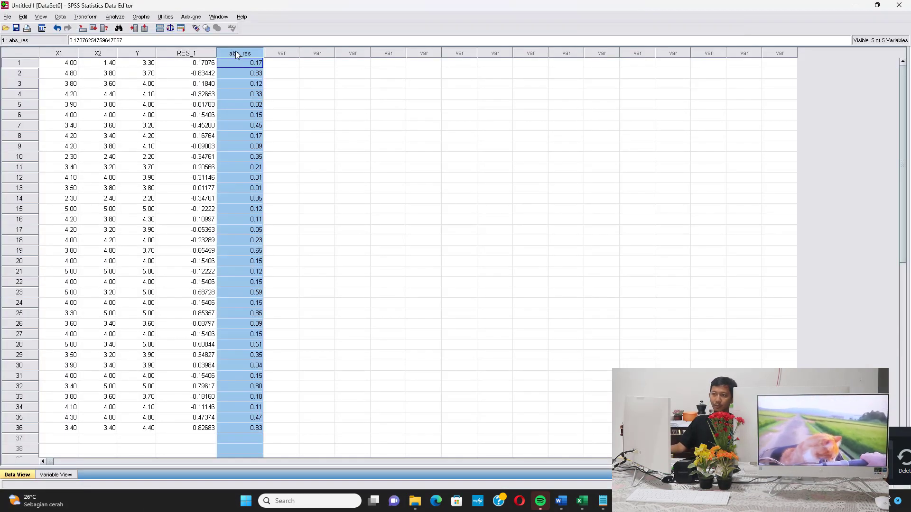
left_click(114, 17)
mouse_move(148, 118)
left_click(236, 136)
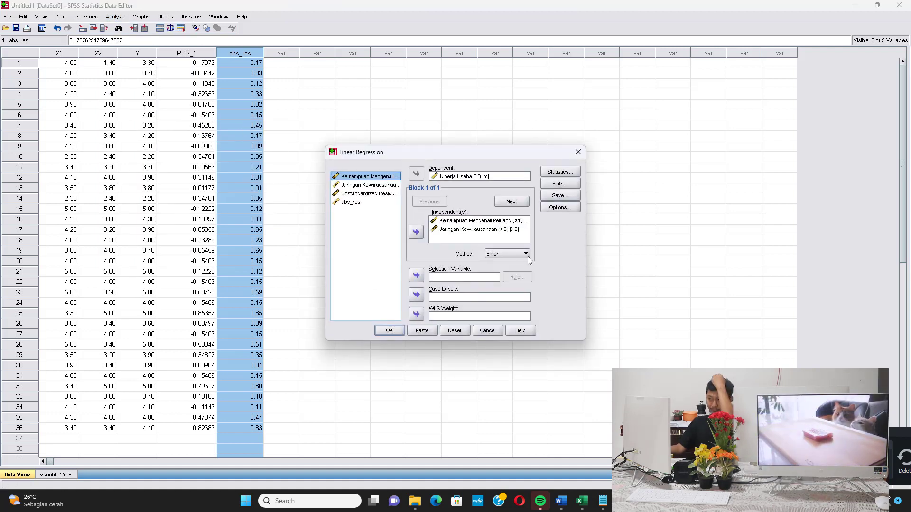
left_click(463, 333)
left_click(351, 211)
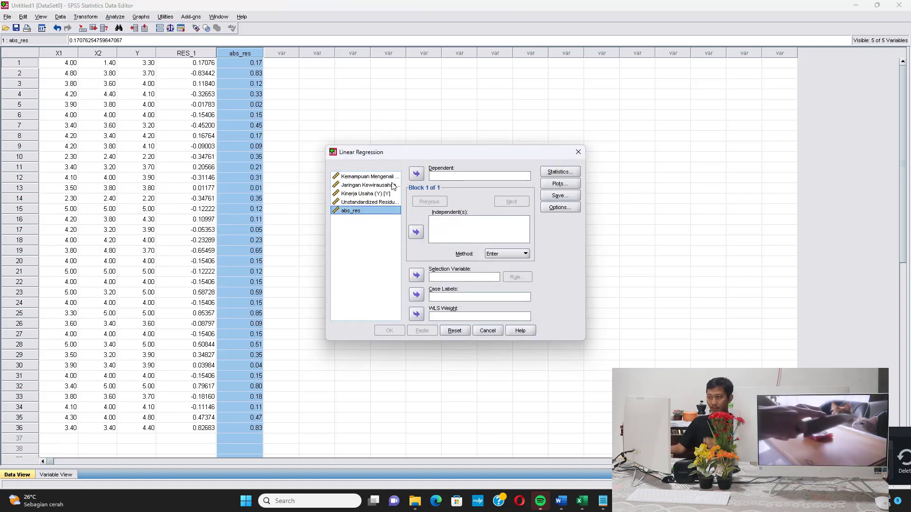
left_click(416, 175)
Widen the Linear Regression dialog, add Kemampuan Mengenali Peluang (X1) and Jaringan Kewirausahaan (X2) as independents and run the regression.
left_click_drag(588, 200, 696, 202)
left_click(417, 177)
left_click(471, 233)
left_click(413, 185)
left_click(471, 232)
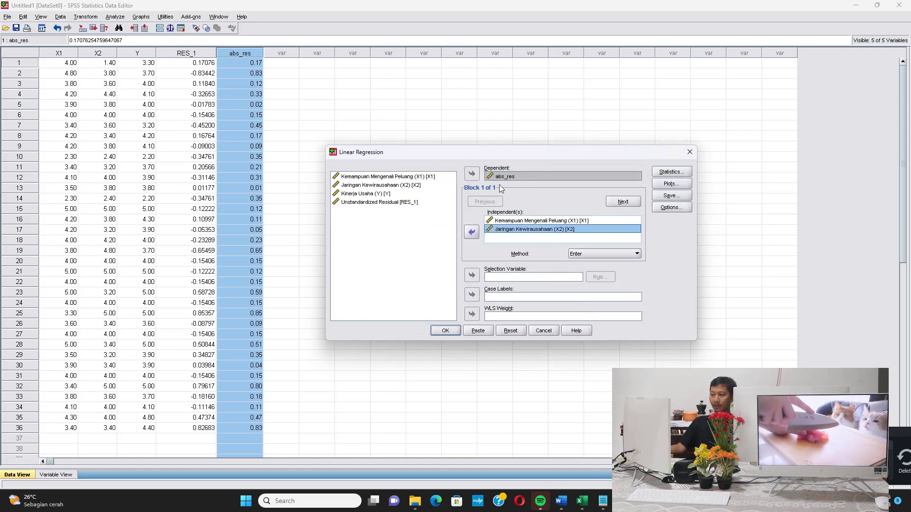
left_click(445, 331)
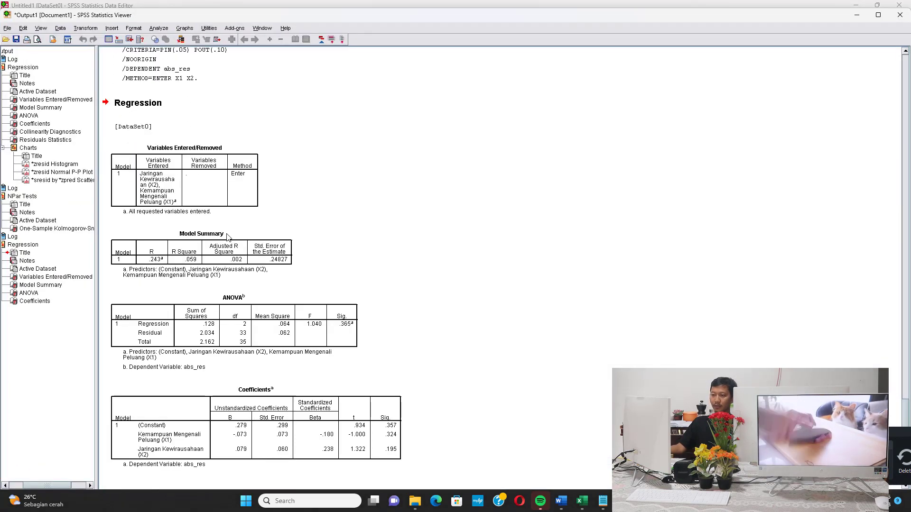
Copy the Coefficients table of the abs_res regression and paste it below the Glejser heading in Document2.
right_click(332, 427)
left_click(338, 436)
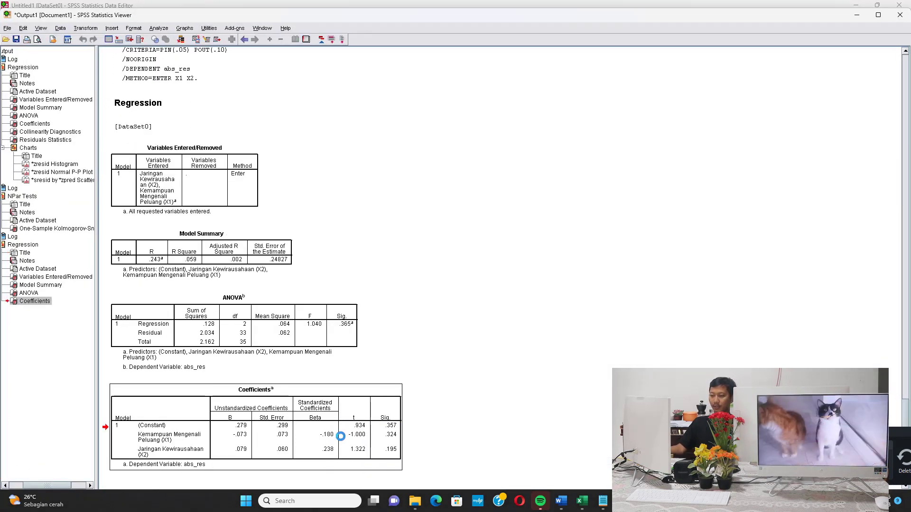
mouse_move(561, 501)
left_click(560, 462)
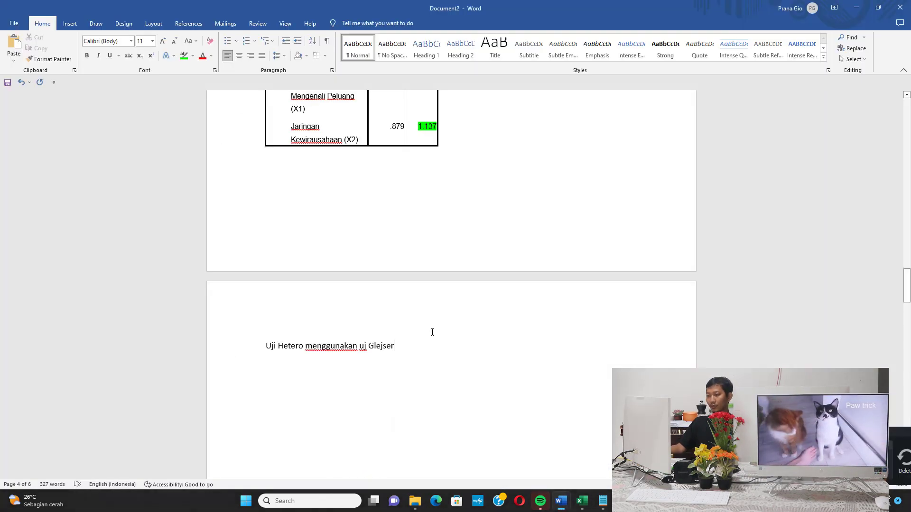
key("Return")
key("ctrl+v")
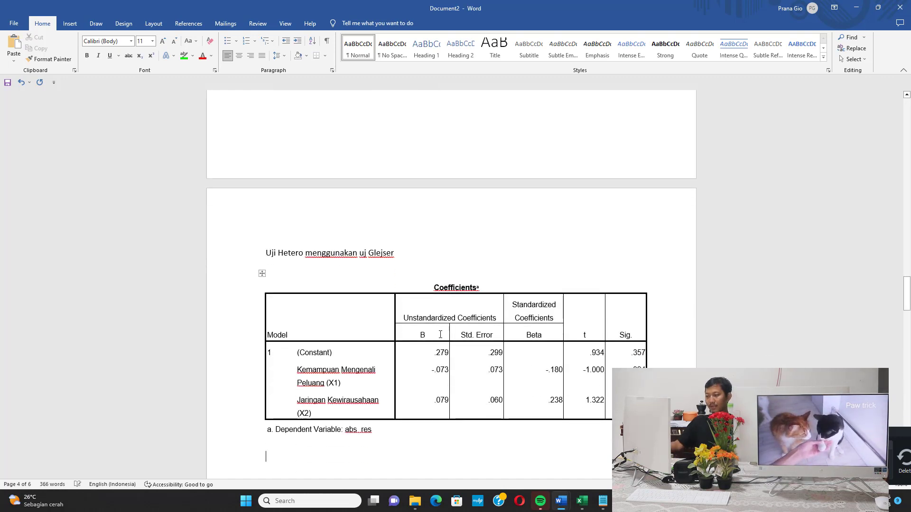
Highlight the Sig. values of X1 and X2 in green in the Glejser Coefficients table.
scroll(332, 346, "down", 3)
left_click_drag(332, 346, 372, 345)
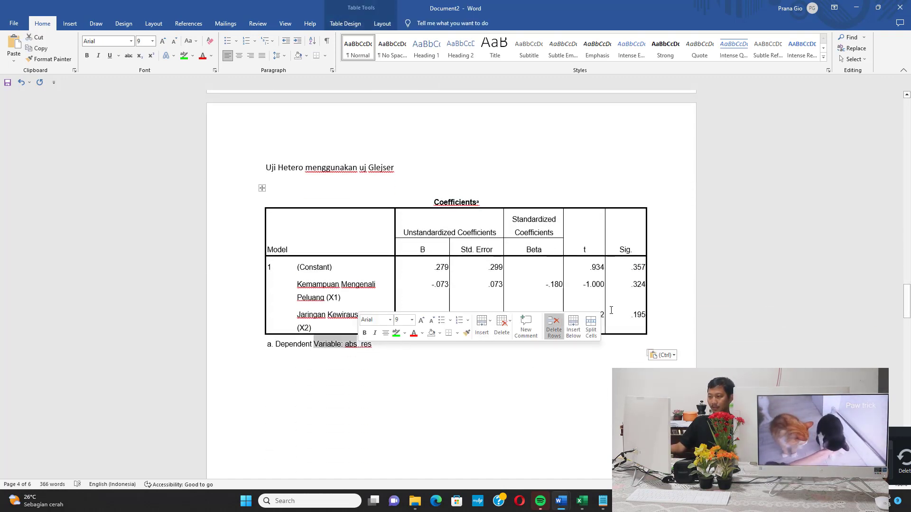
left_click_drag(632, 287, 636, 315)
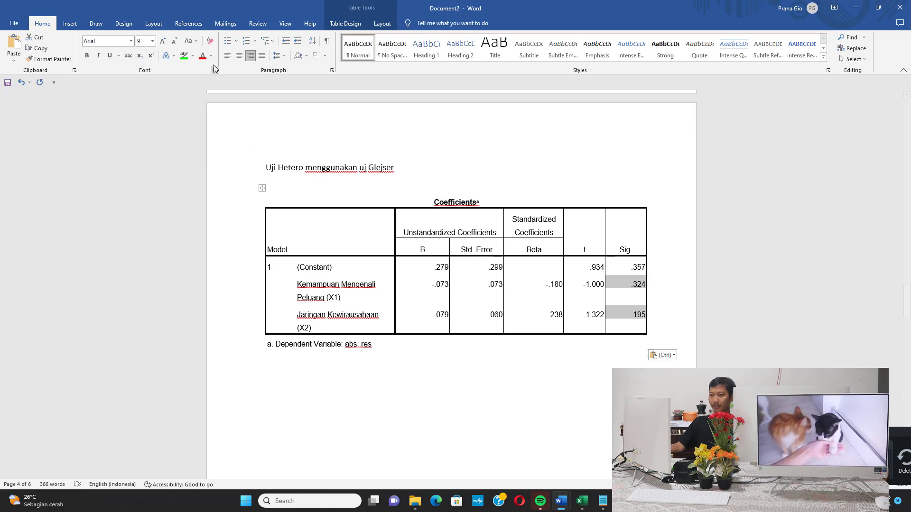
left_click(183, 54)
Below the Glejser table, write "Diketahui nilai Sig. X1 dari uji Glejser = 0,324 > 0,05, dan".
left_click(297, 383)
type("Diketahui nilai Sig. G")
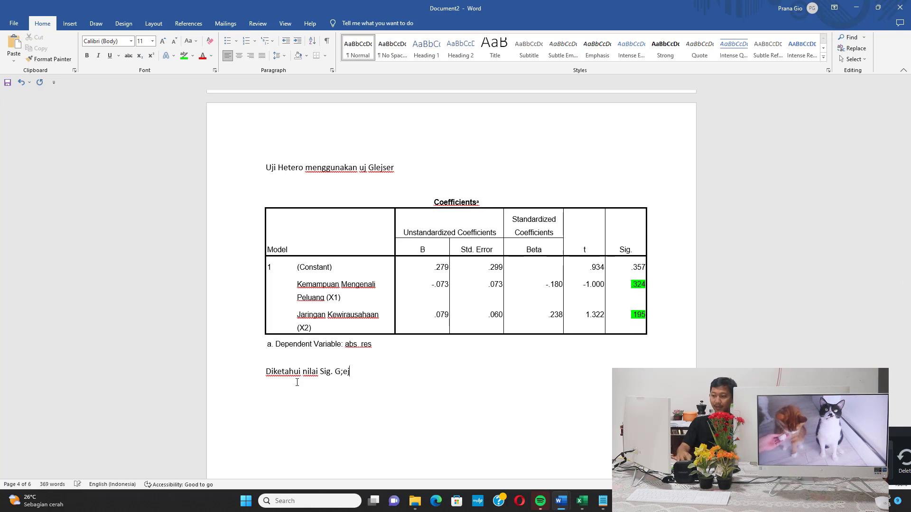
key("BackSpace")
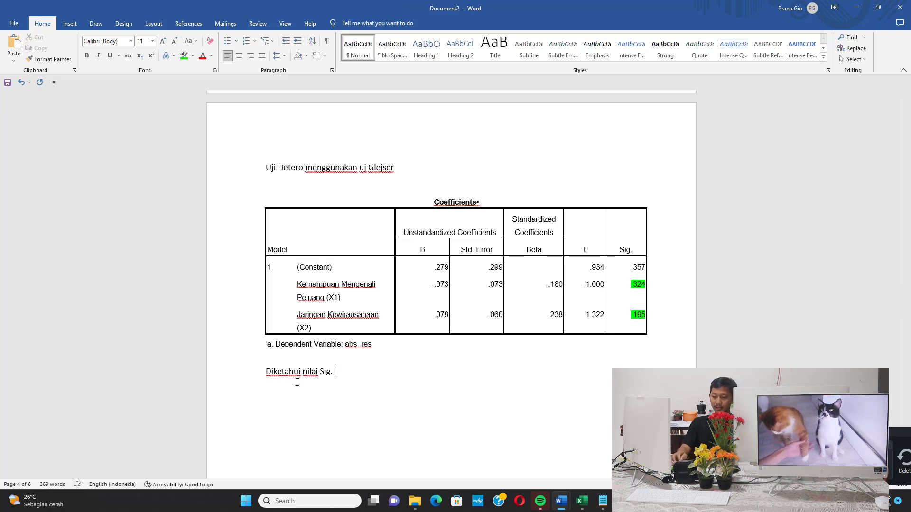
type("X1 daro u")
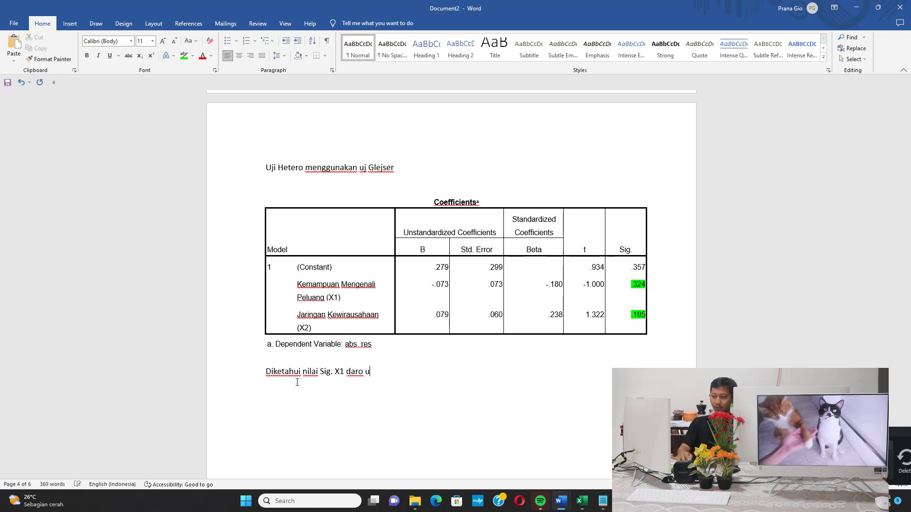
key("BackSpace")
key("BackSpace")
key("BackSpace")
type("i uji Glejser = 0,324 > 0,05, dan")
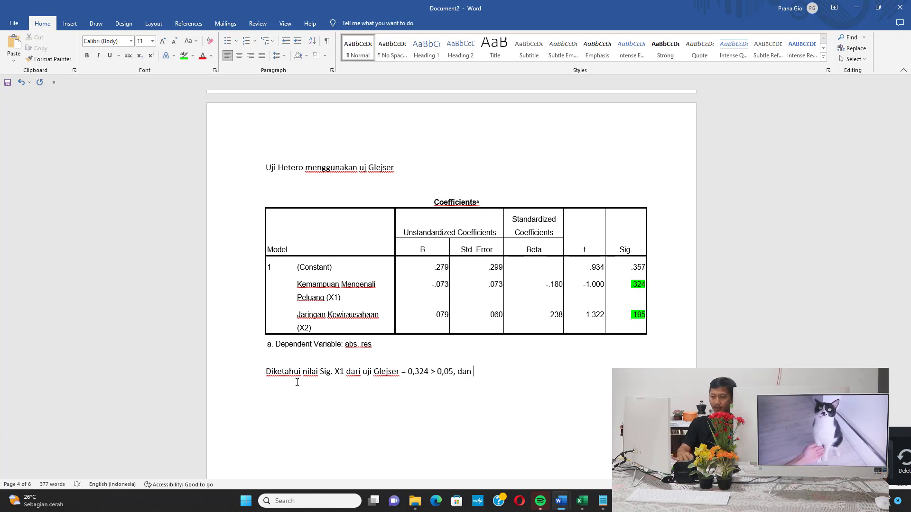
Complete the sentence with "nilai Sig. X2 dari uji Glejser = 0,195 > 0,05, maka tidak terjadi hetero . . . . .".
type("nilai Sig. X2 dari uji")
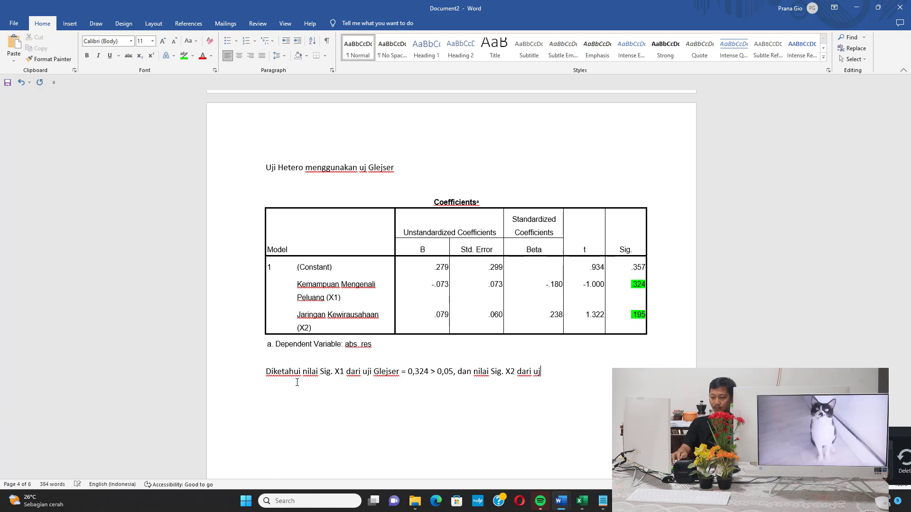
type(" Glejser = 0,195 > 0")
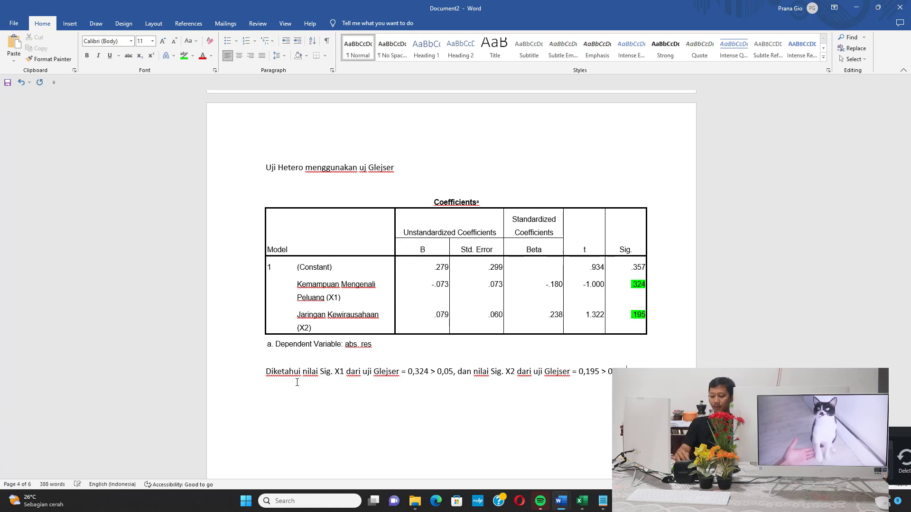
type("ak terjadi hetero. . . . .")
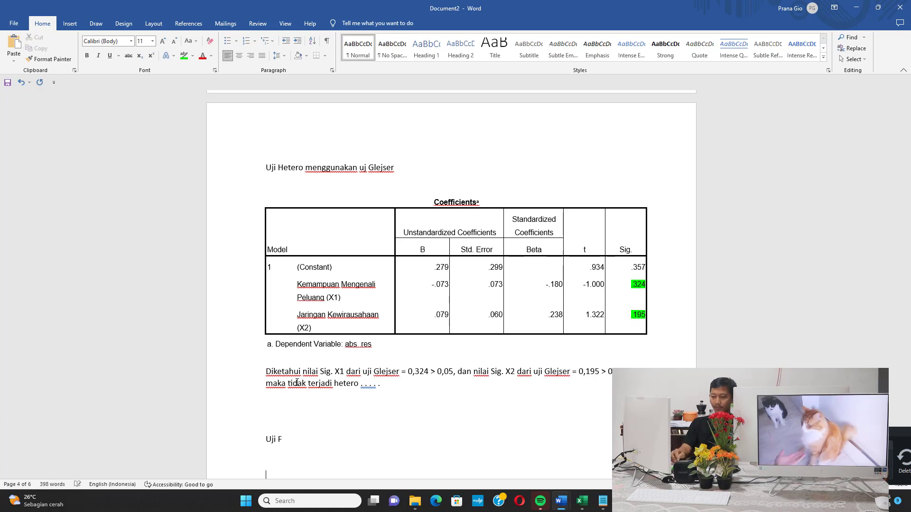
Add the headings "Uji F (Pengaruh Simultan)", "Uji t (Pengaruh Parsial)" and "Uji R-Square / Koefisien Determinasi" on separate lines with space between them.
type("Pengaruh Simultan)")
key("Return")
key("Return")
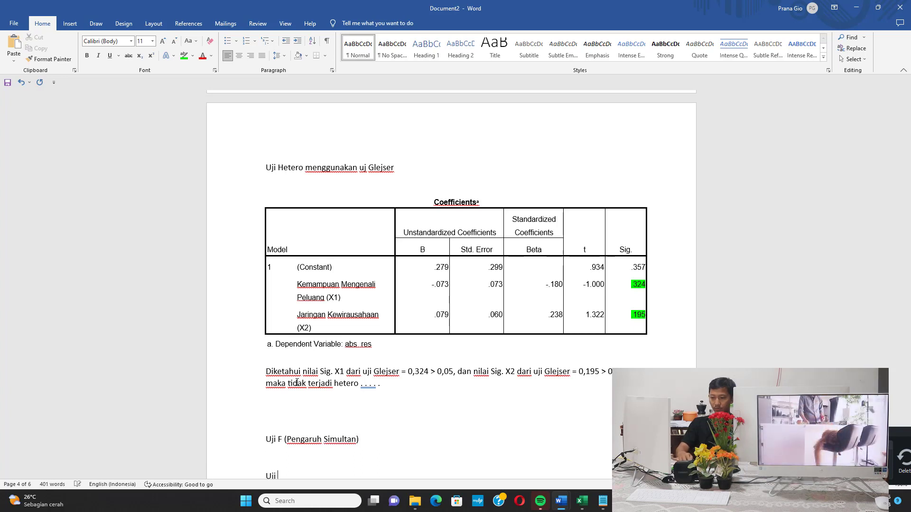
type("Uji t (Pengaruh Parsial)")
key("Return")
key("Return")
key("Return")
key("Return")
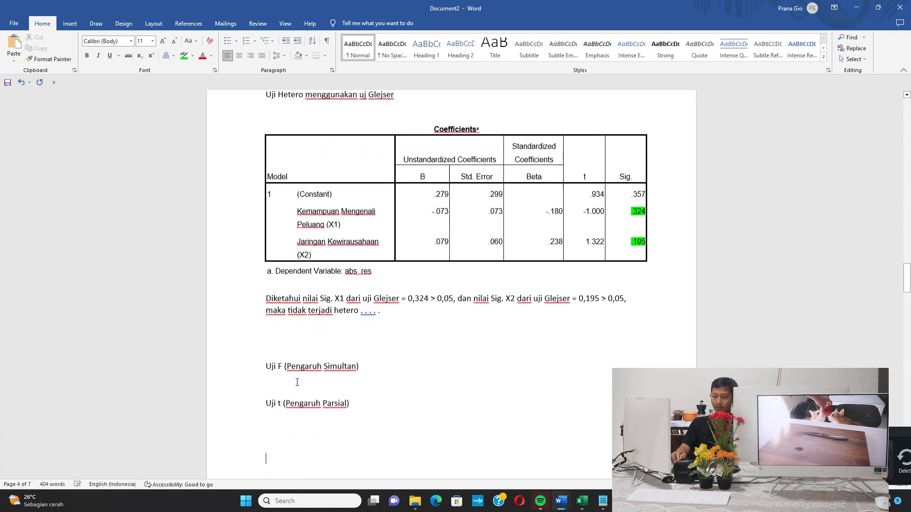
type("Uji ")
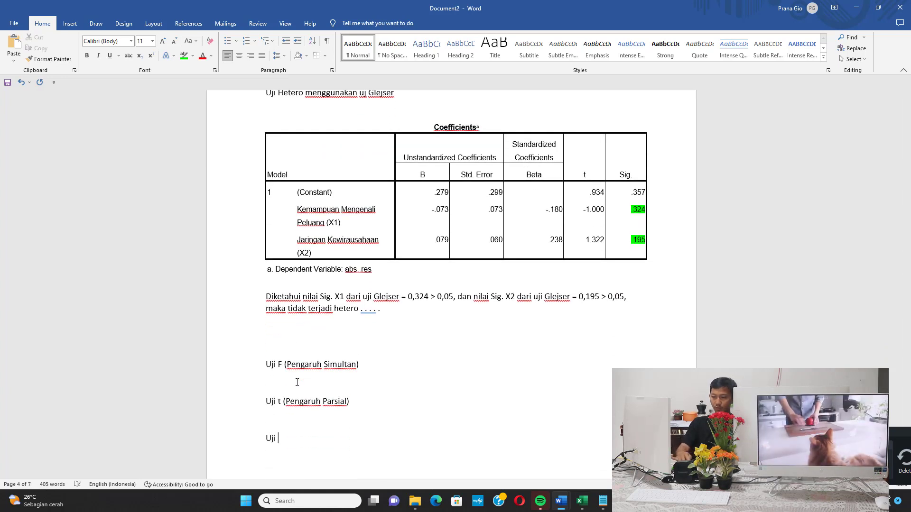
type("R-Square ")
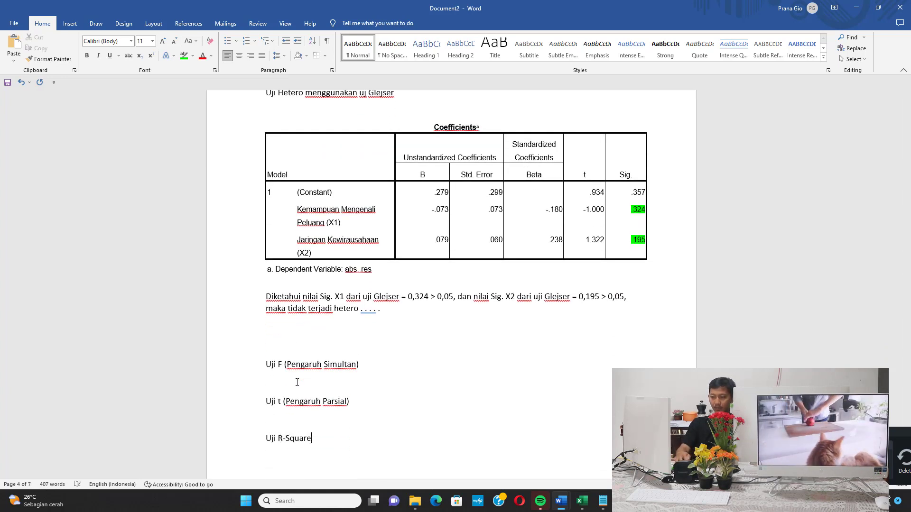
type("/ Koefisien Determinasi")
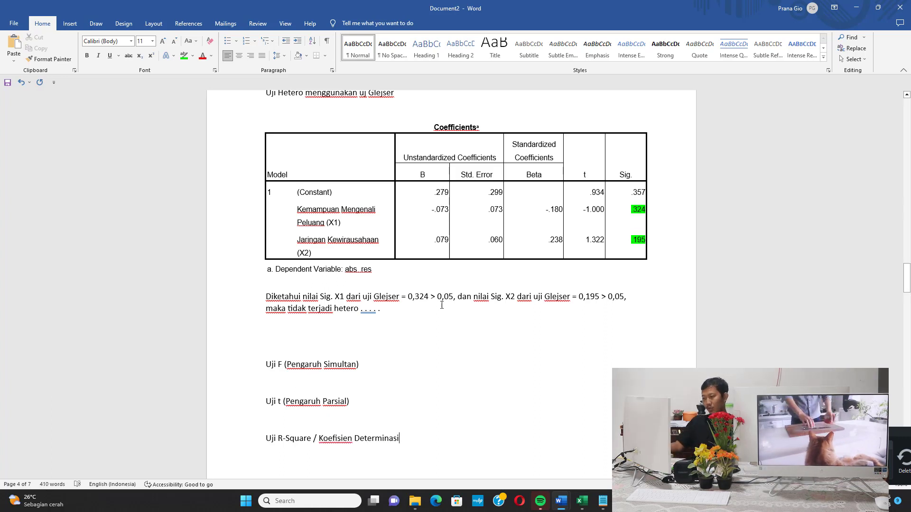
Switch to the SPSS Viewer output and copy the ANOVA table of the first regression.
mouse_move(623, 501)
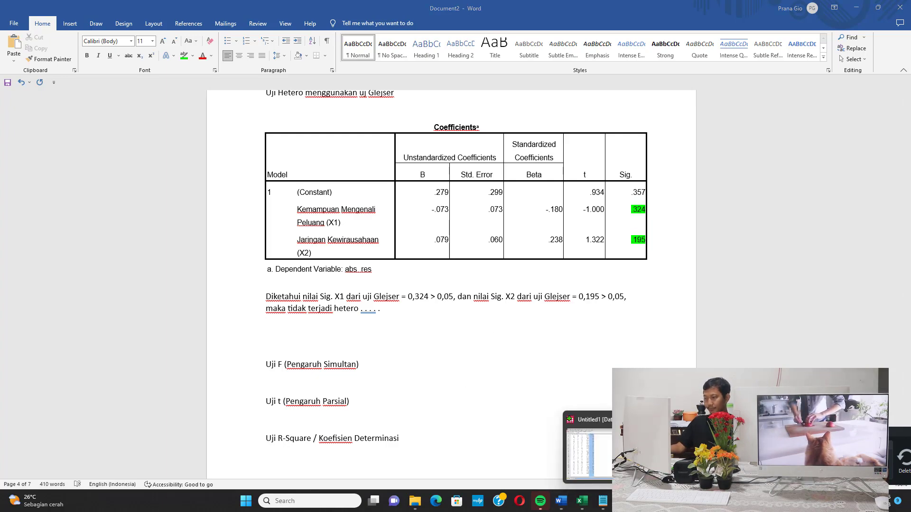
left_click(707, 448)
scroll(266, 246, "up", 15)
scroll(257, 255, "up", 5)
scroll(258, 255, "down", 4)
right_click(287, 190)
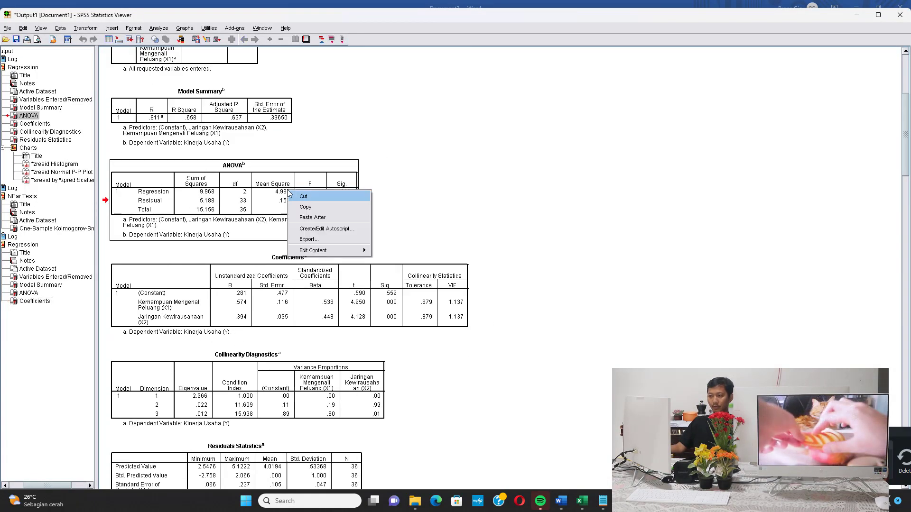
left_click(306, 207)
Return to the Word document and paste the ANOVA table below the "Uji F (Pengaruh Simultan)" heading.
mouse_move(560, 500)
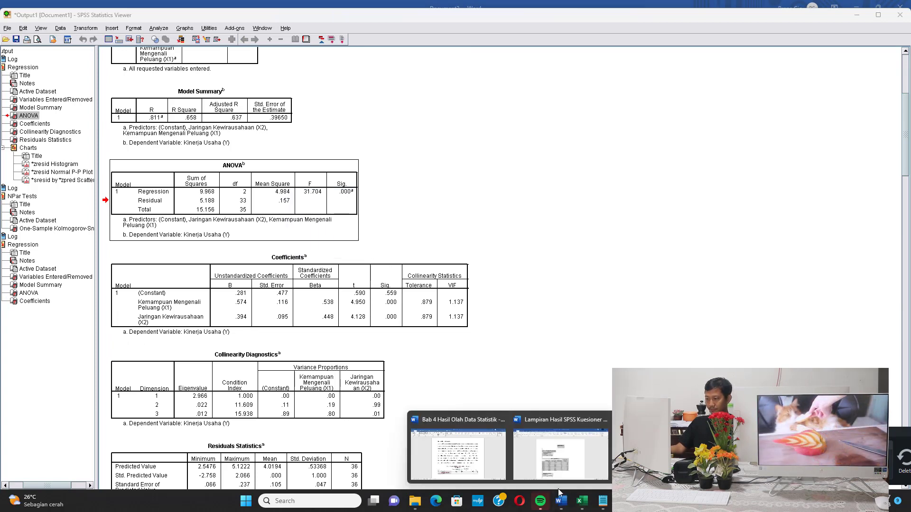
left_click(560, 453)
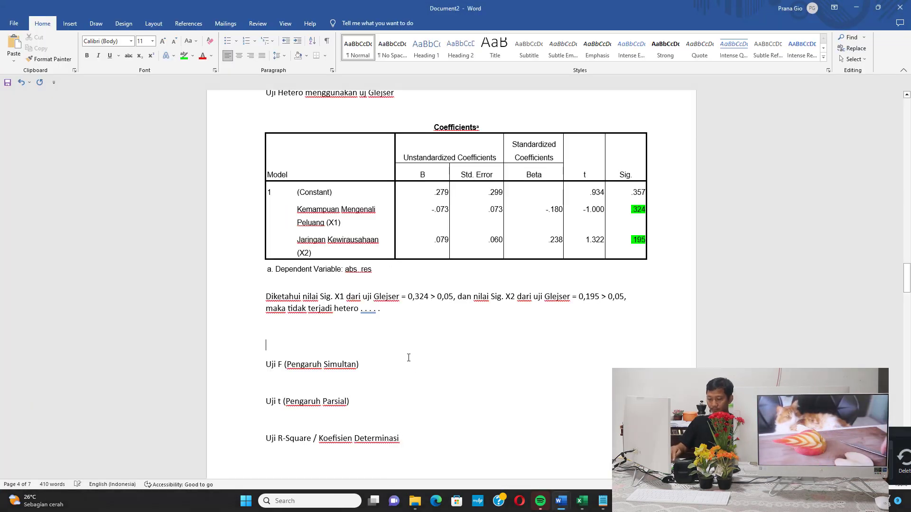
left_click(408, 358)
key("ctrl+v")
Highlight the F column header and its Regression value in green in the ANOVA table.
scroll(427, 332, "down", 3)
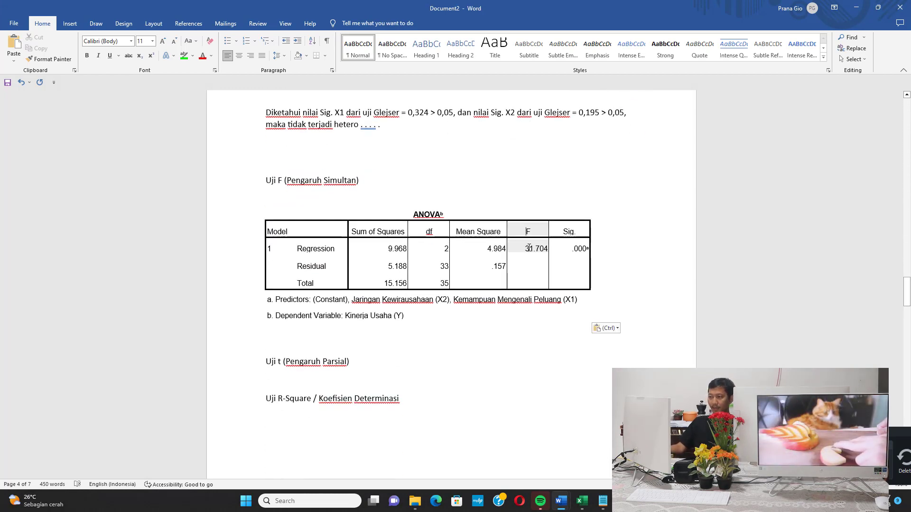
left_click_drag(528, 231, 527, 247)
left_click(184, 56)
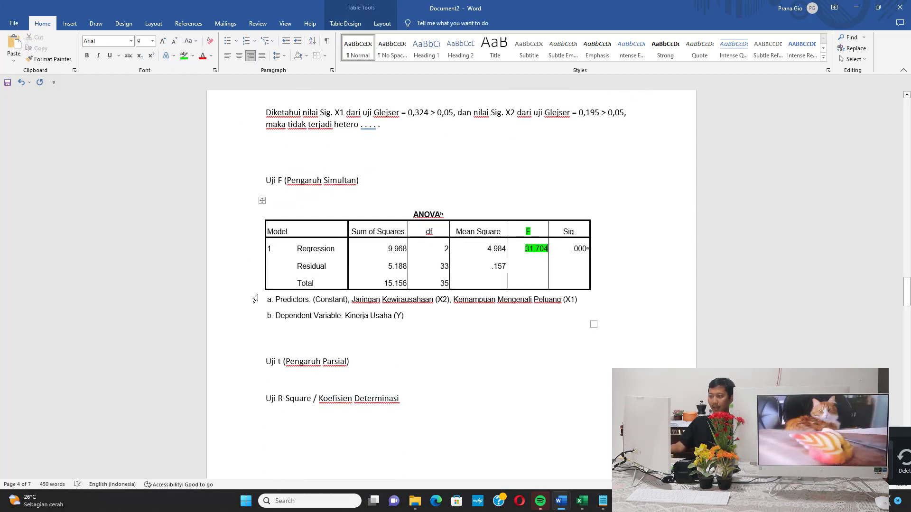
Below the ANOVA table, write "Diketahui nilai F hitung = 31,704" and, on the next line, "Kita cari F Tabel????".
left_click(290, 346)
type("Diketahui n")
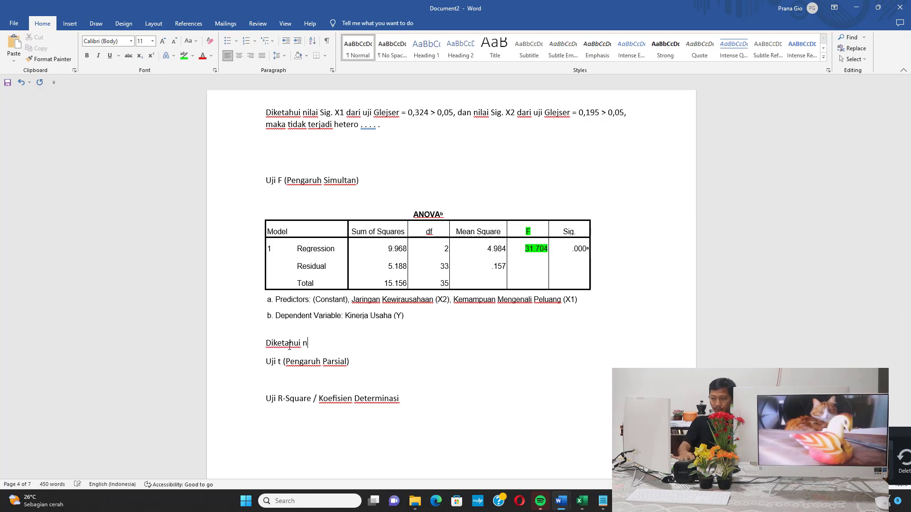
type("ilai F hitun")
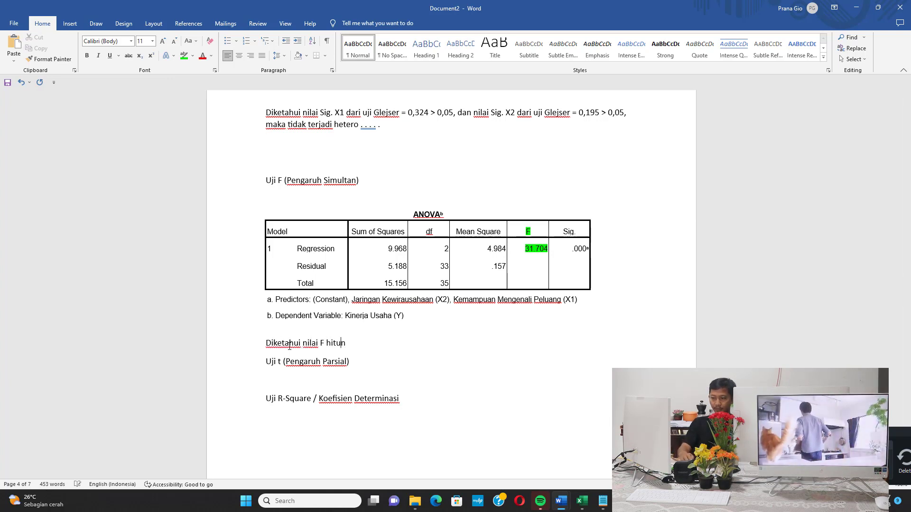
type("g = 31,")
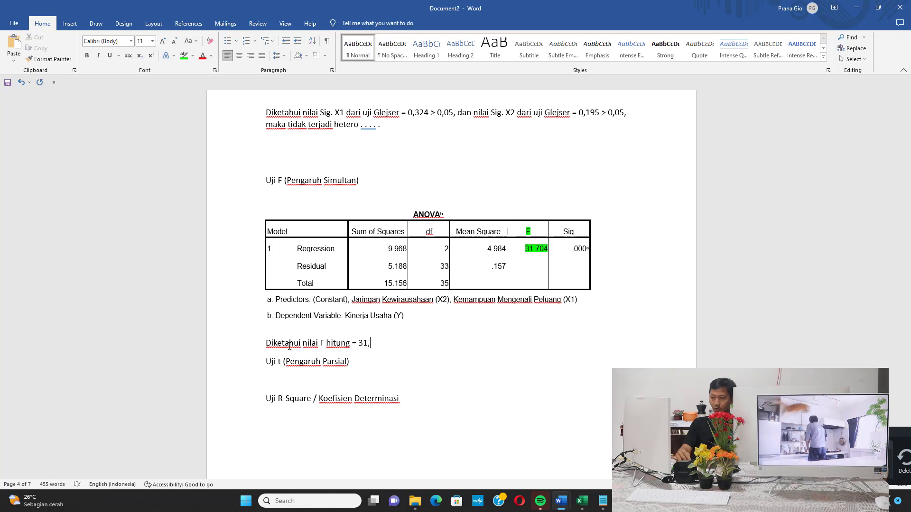
type("704")
key("Return")
key("Return")
key("Up")
type("k")
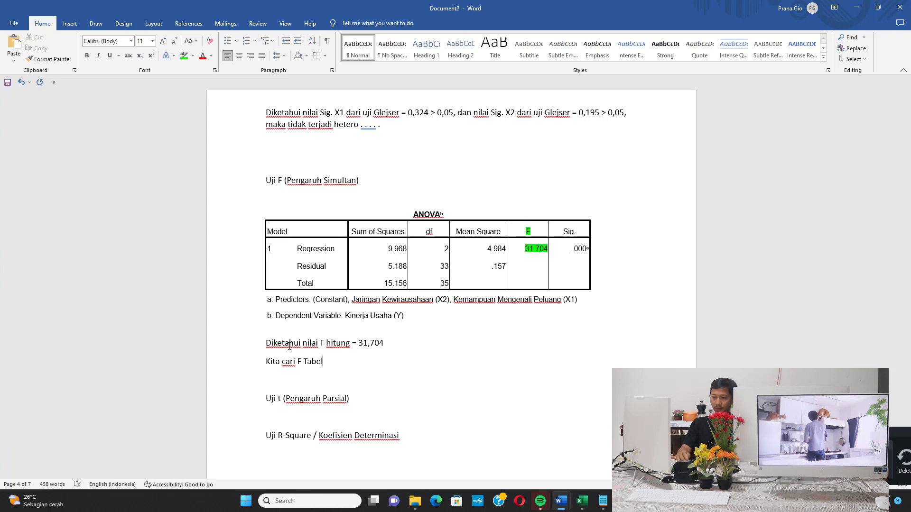
Leave a blank line, add "Df1 = 2 (X1 dan X2)" and begin the following line with "Df2 =".
key("Return")
key("Return")
type("d")
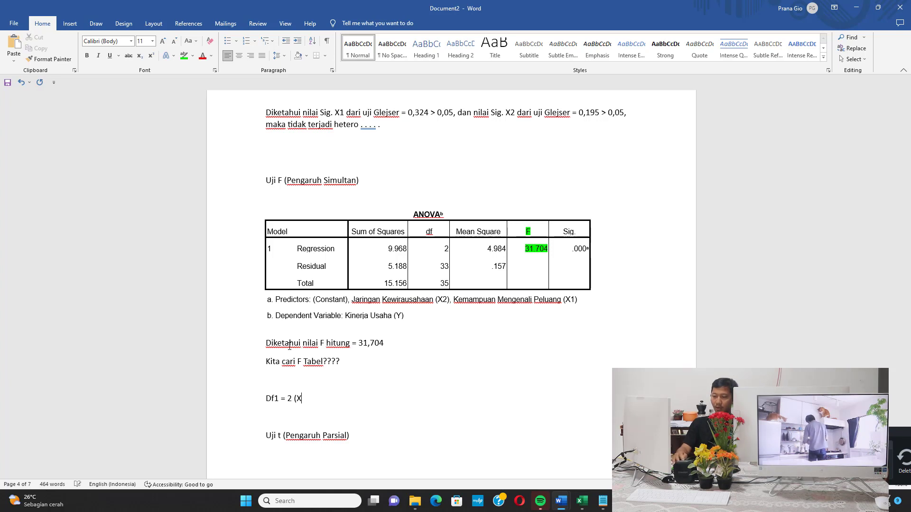
type("f1 = 2 (X1 dan X2")
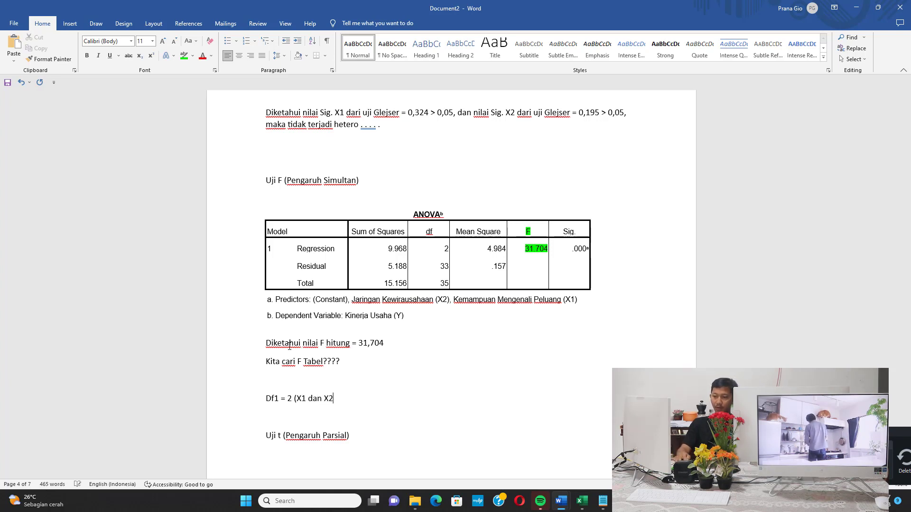
type(")")
key("Return")
type("Df2")
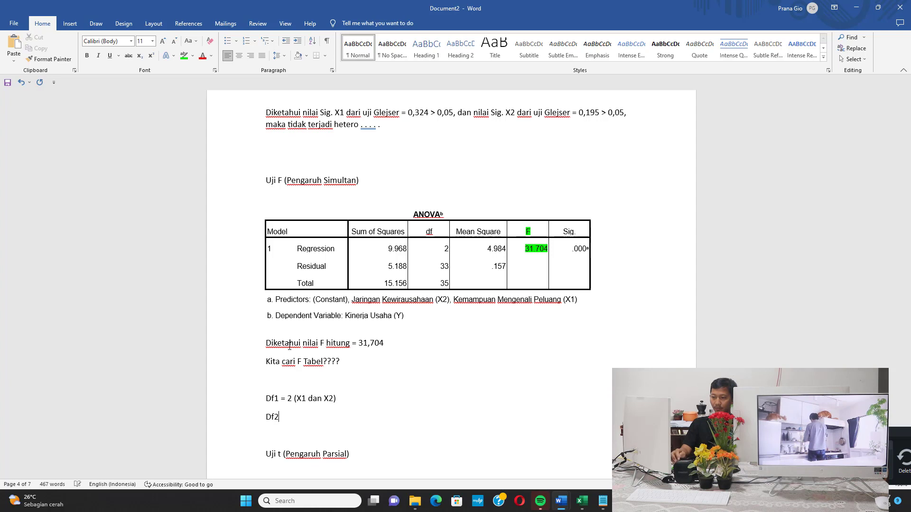
type(" =")
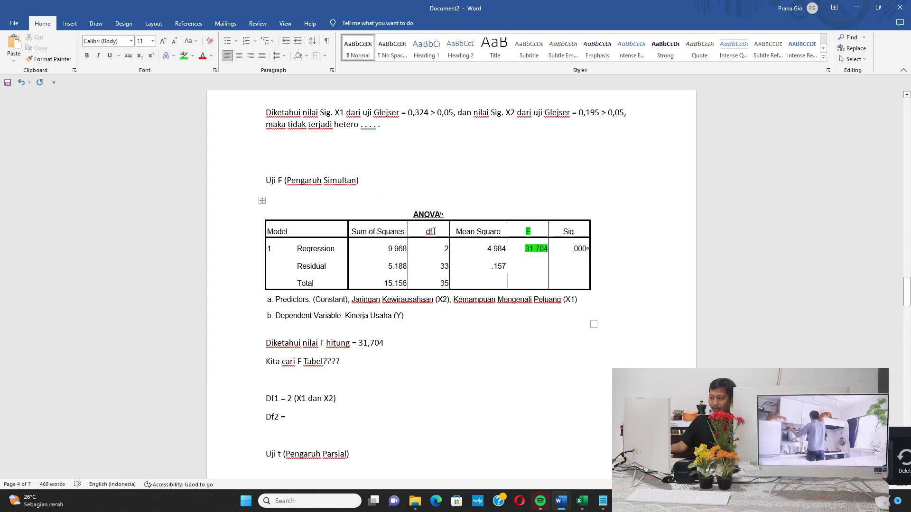
Highlight the Regression and Residual df values in yellow in the ANOVA table.
left_click_drag(434, 244, 439, 267)
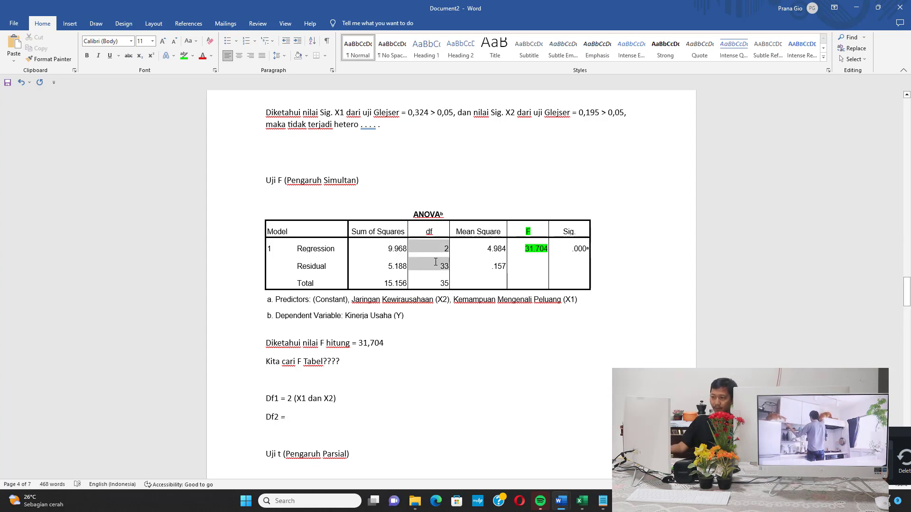
left_click(192, 56)
left_click(188, 68)
Continue the Df2 line with "33 ( N – X1 – X2".
left_click(303, 417)
type("33")
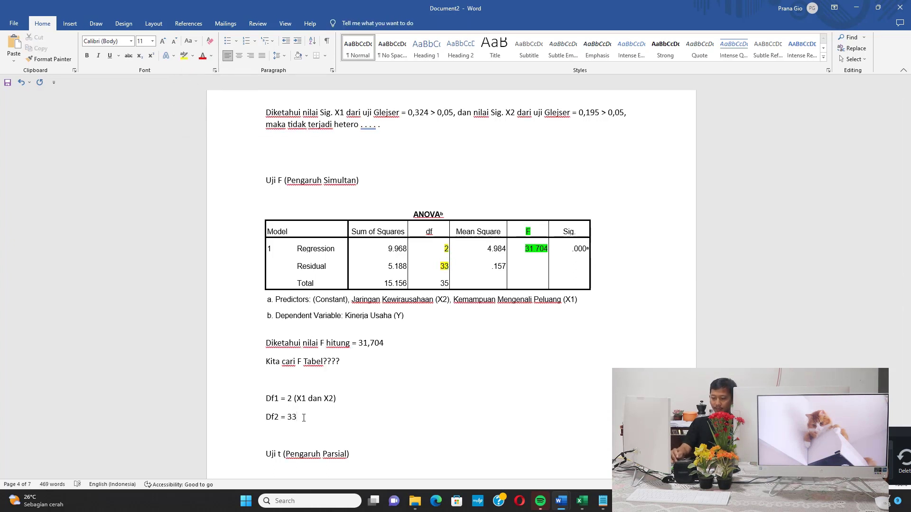
type(" (N -")
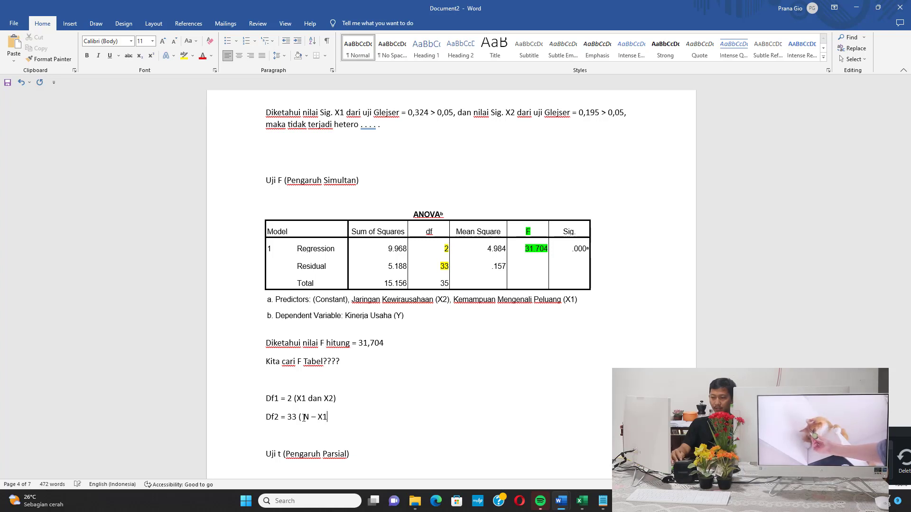
key("BackSpace")
key("BackSpace")
key("BackSpace")
key("BackSpace")
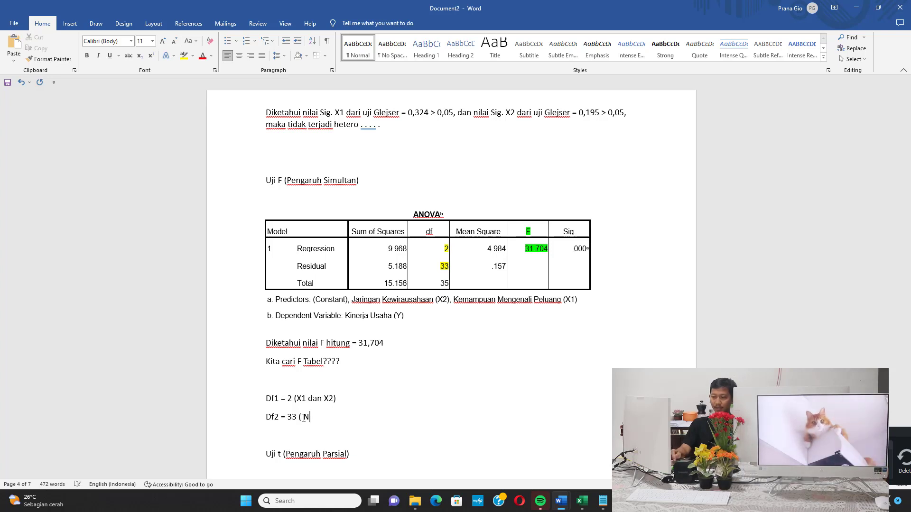
type("- ")
type("X1 - X2")
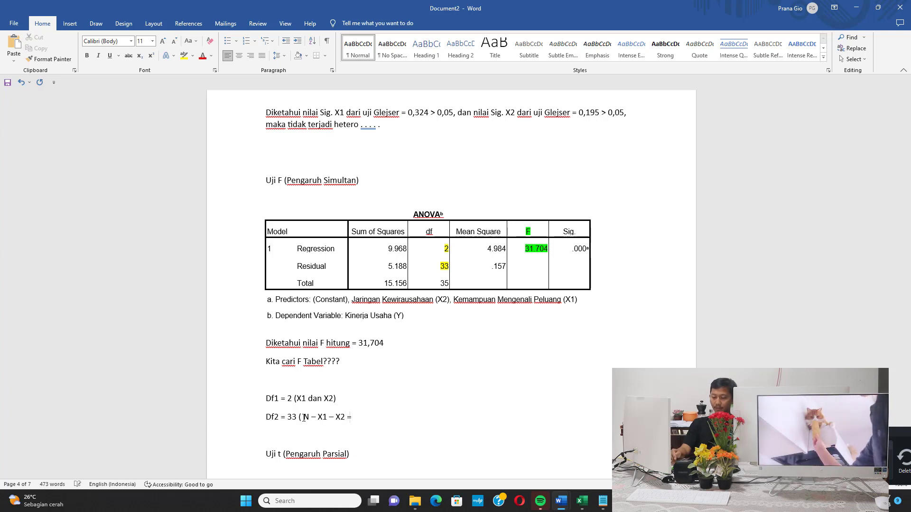
Extend the Df2 calculation with "– Y = 36 – 1 – 1 -1)".
type(" =")
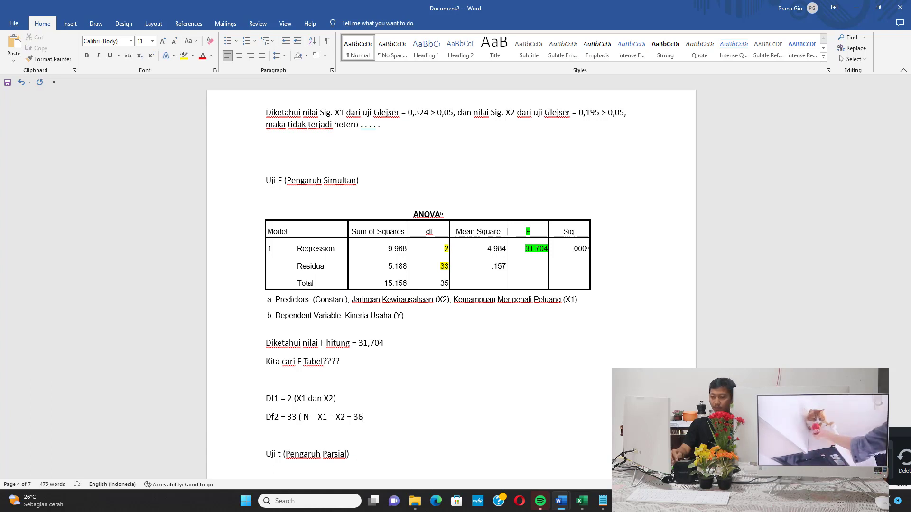
type("-")
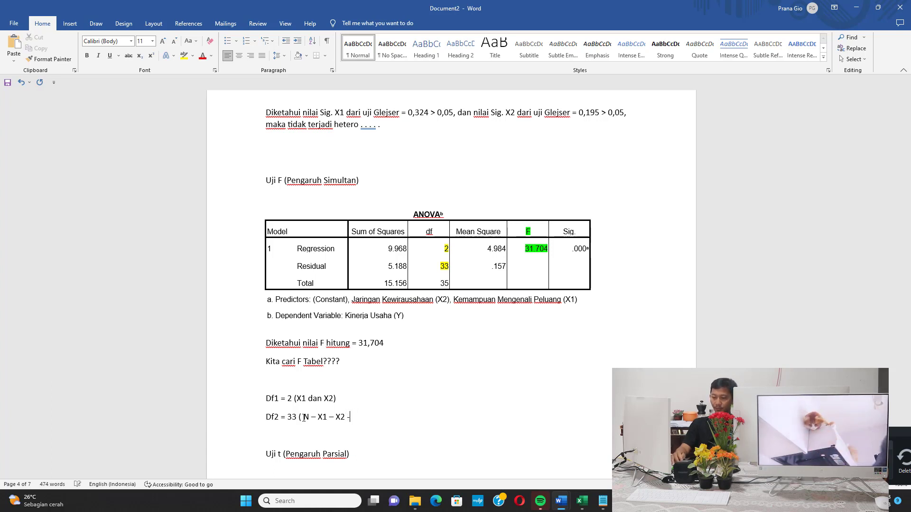
type(" Y = ")
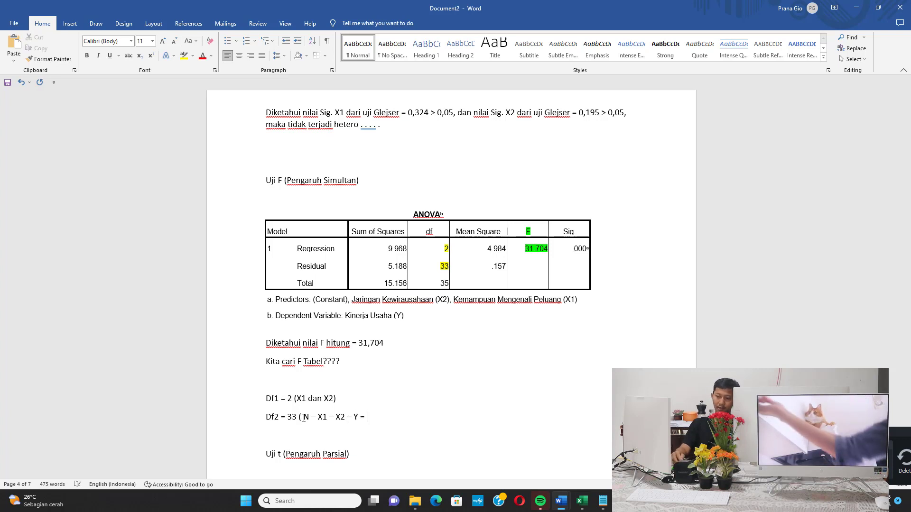
type("36 ")
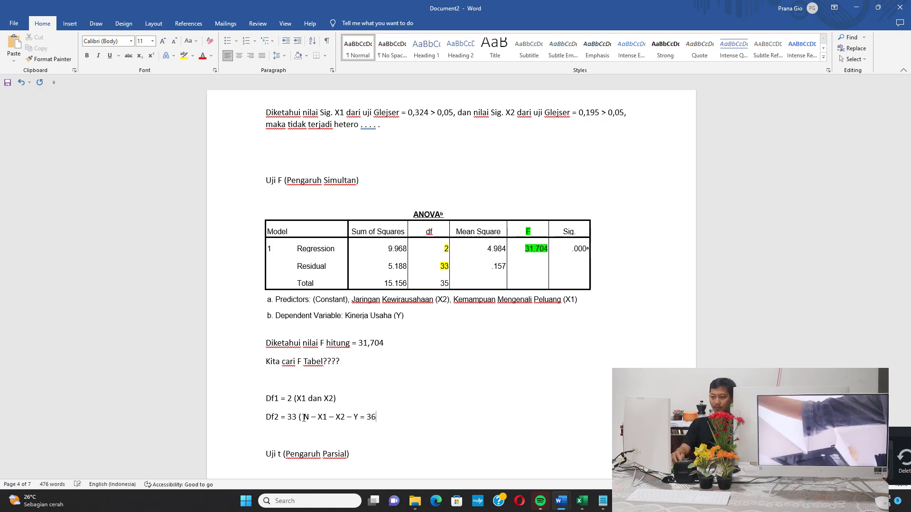
type("- 1")
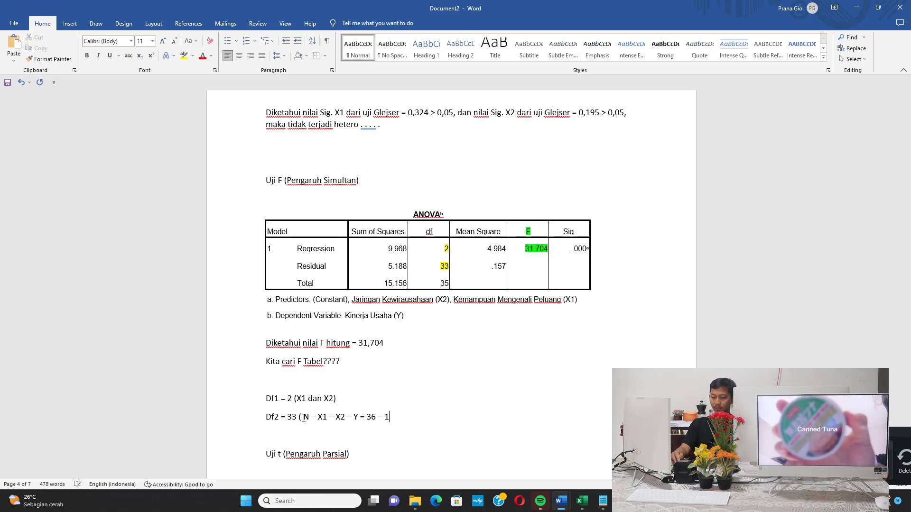
type("1 -1)")
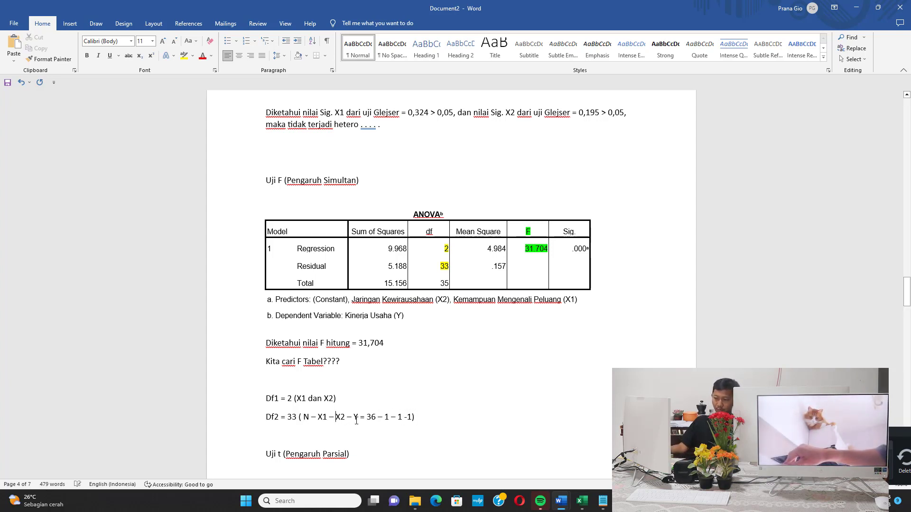
Append "= 36 – 3 = 33" to the end of the Df2 line.
left_click_drag(318, 417, 360, 417)
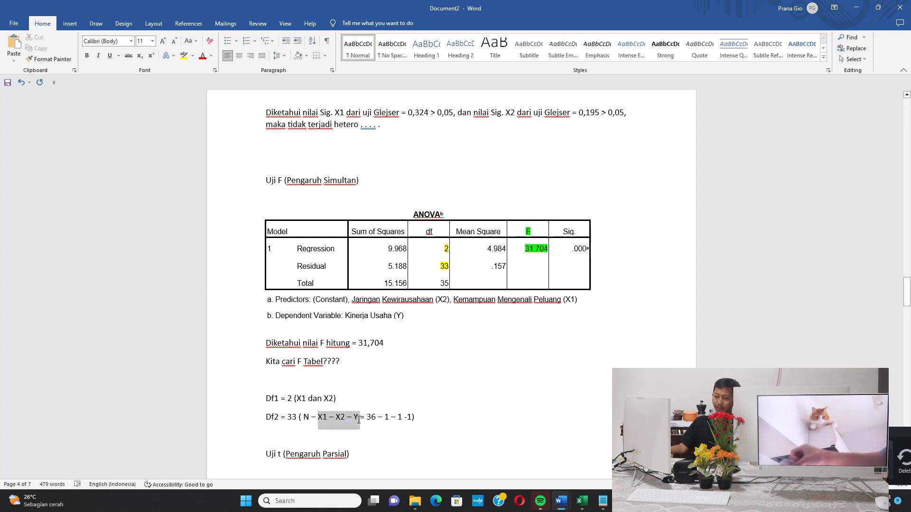
left_click(427, 419)
type("= 36 – 3 = 33")
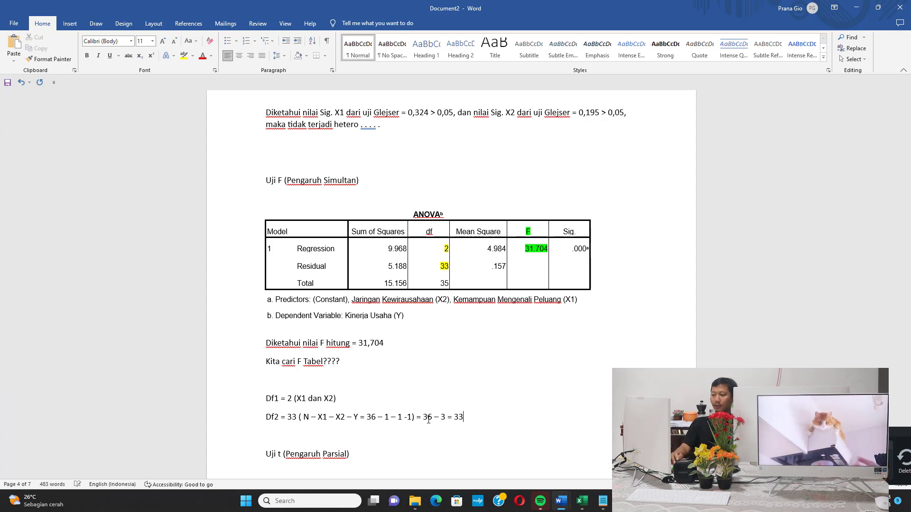
Highlight the Total row label in turquoise in the ANOVA table.
left_click_drag(302, 282, 313, 281)
left_click(193, 56)
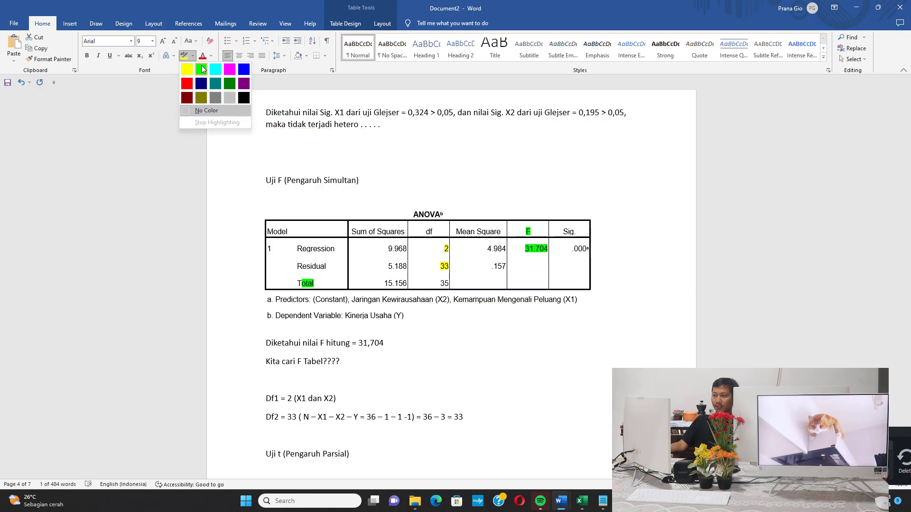
left_click(215, 70)
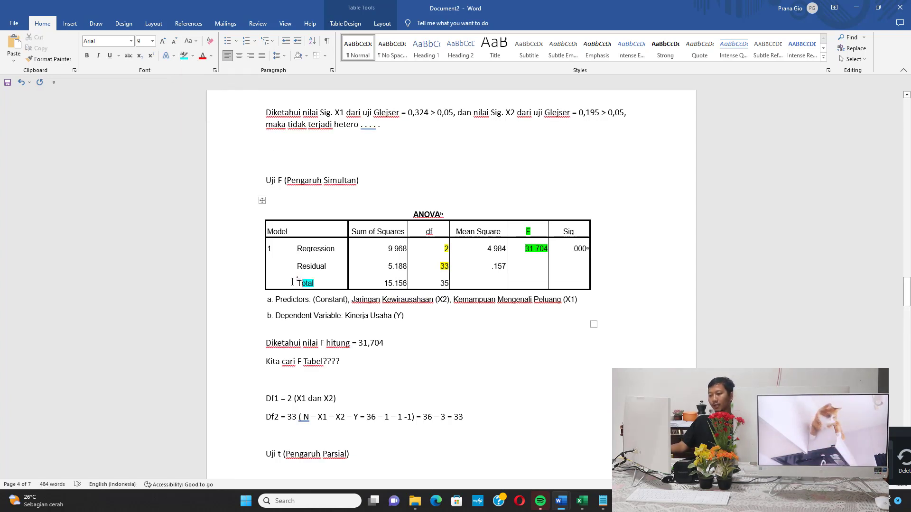
left_click(445, 249)
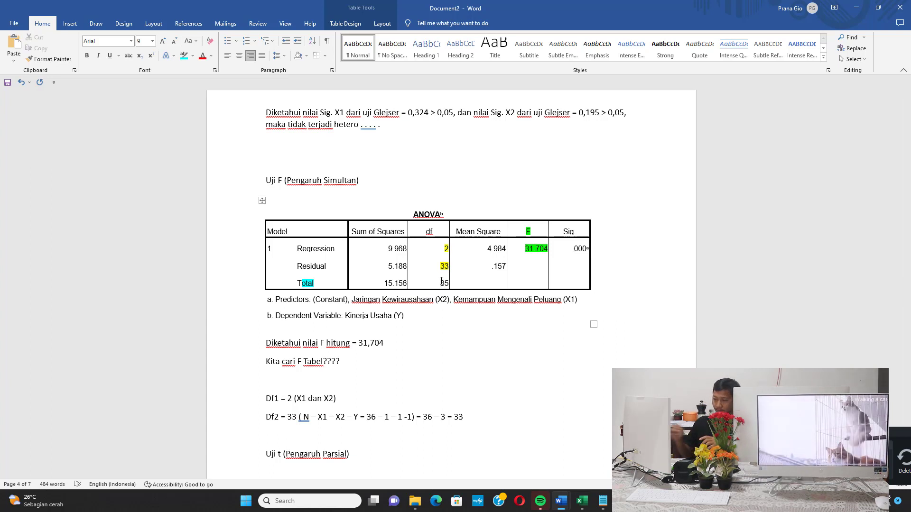
left_click(461, 417)
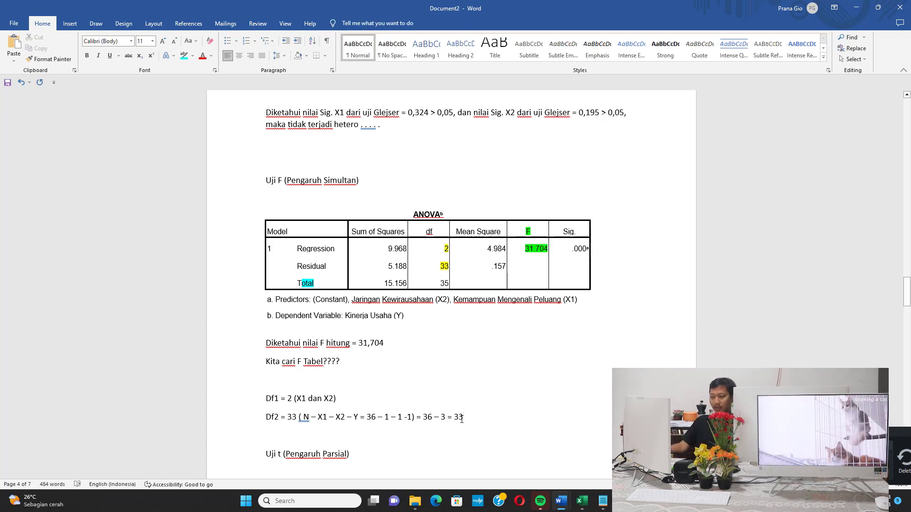
Switch to the Data 36 Sampel workbook in Excel, open the F Tabel sheet and clear the f tabel result in F3.
left_click(581, 500)
left_click(243, 472)
left_click(99, 145)
left_click(118, 144)
left_click(143, 145)
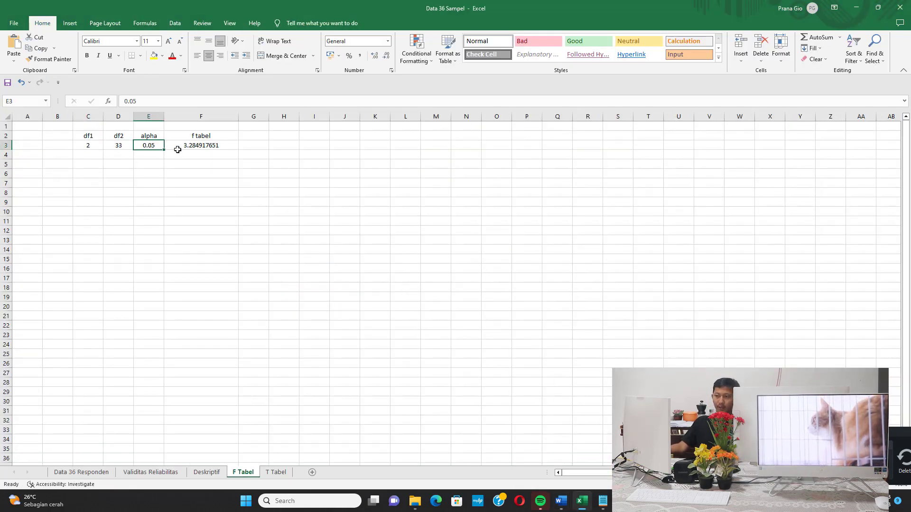
left_click(202, 148)
key("F2")
key("BackSpace")
left_click(216, 177)
Calculate the f tabel value in F3 with the formula =FINV(E3;C3;D3).
left_click(216, 145)
type("=fin")
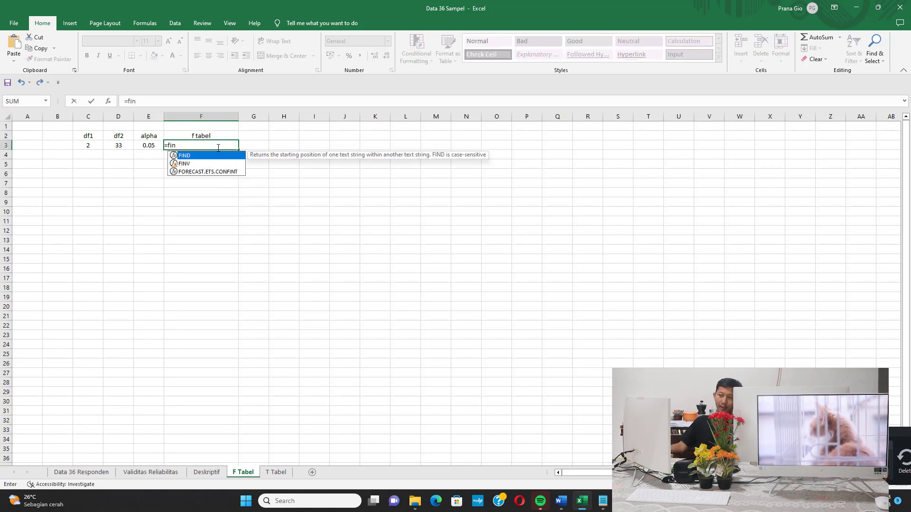
double_click(192, 163)
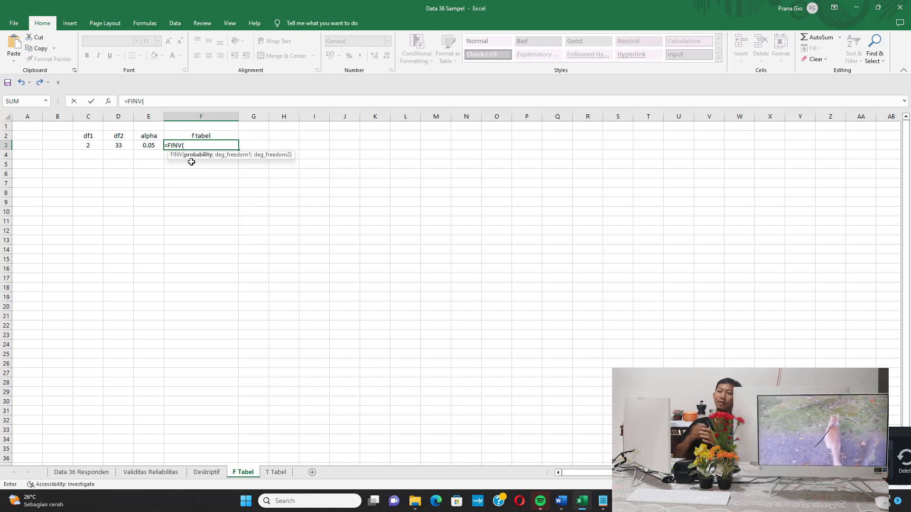
left_click(154, 146)
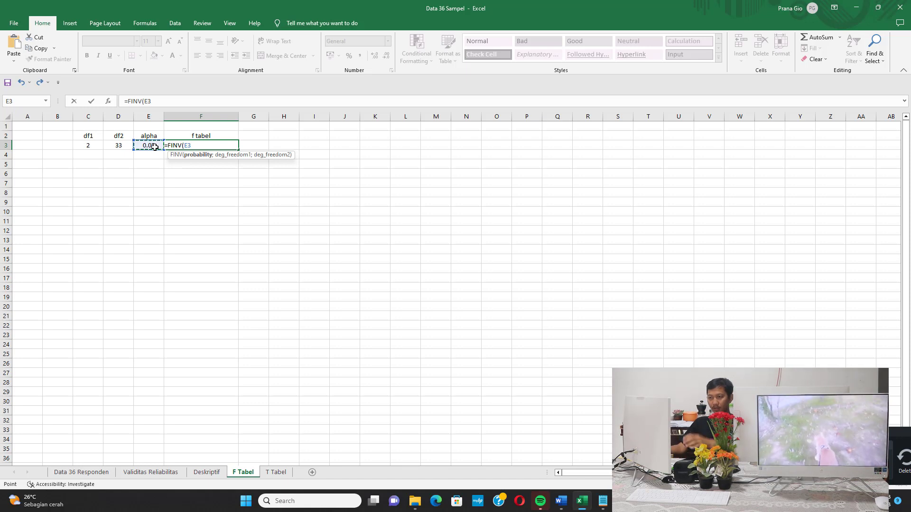
type(";")
left_click(86, 146)
type(";")
left_click(116, 147)
type(")")
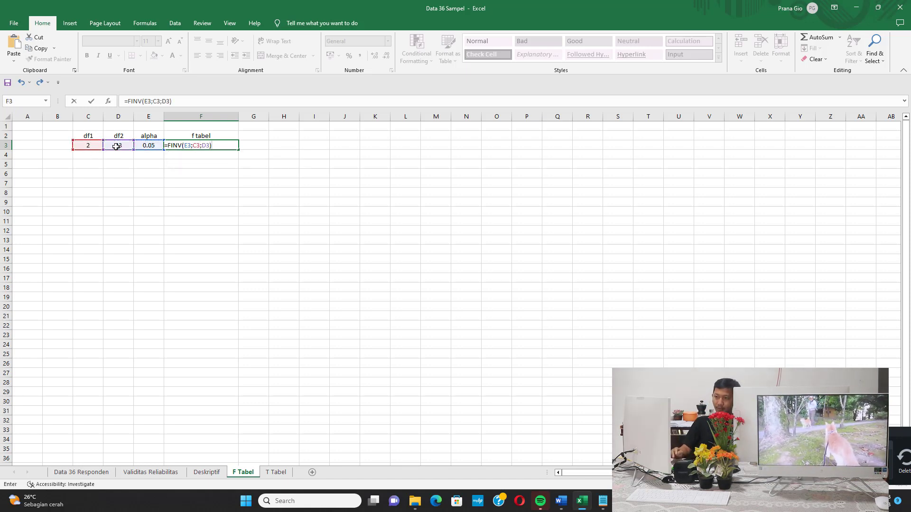
key("Return")
key("Up")
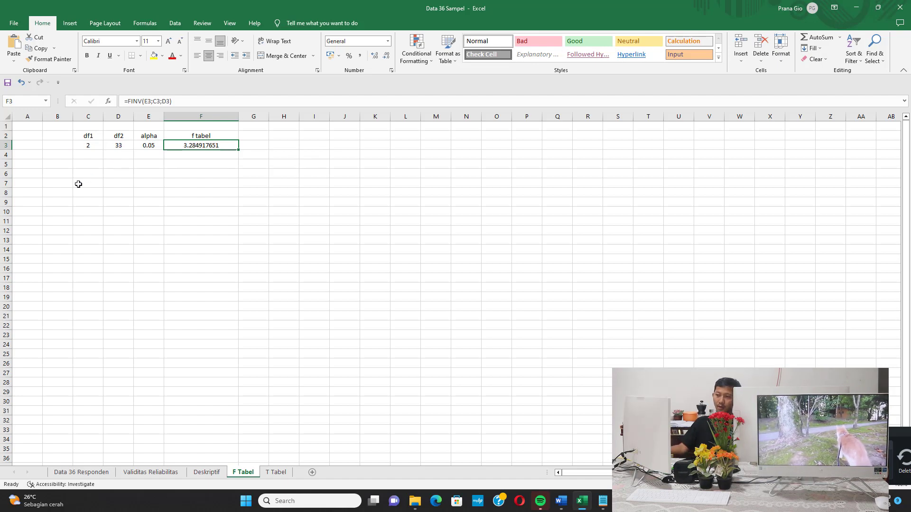
Switch back to the Word document and write "F tabel = 3,284" below the Df2 line.
left_click(856, 7)
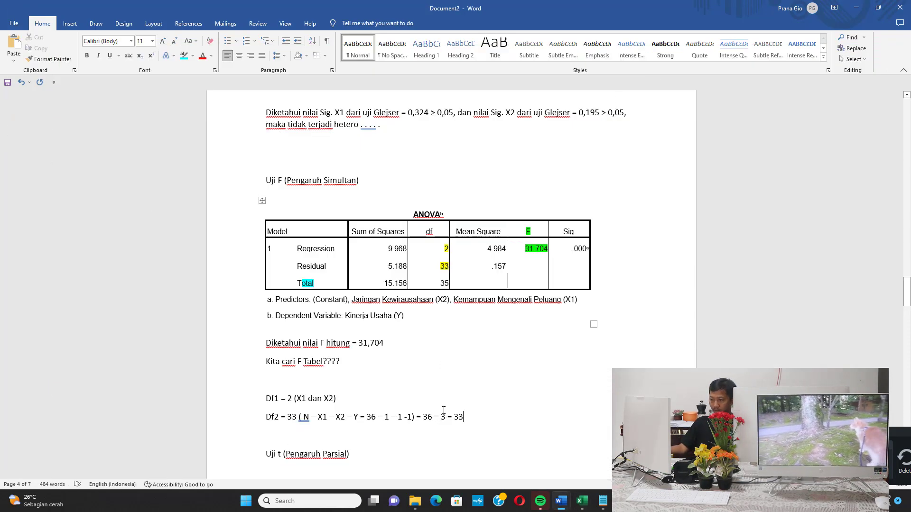
left_click(427, 452)
scroll(448, 427, "down", 2)
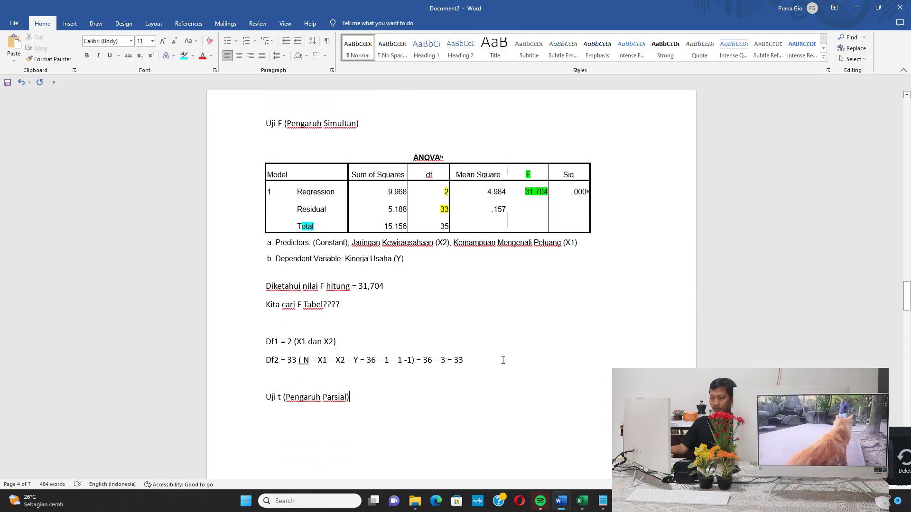
key("Down")
key("Down")
key("shift+Home")
key("BackSpace")
type("F s")
type("tabel =")
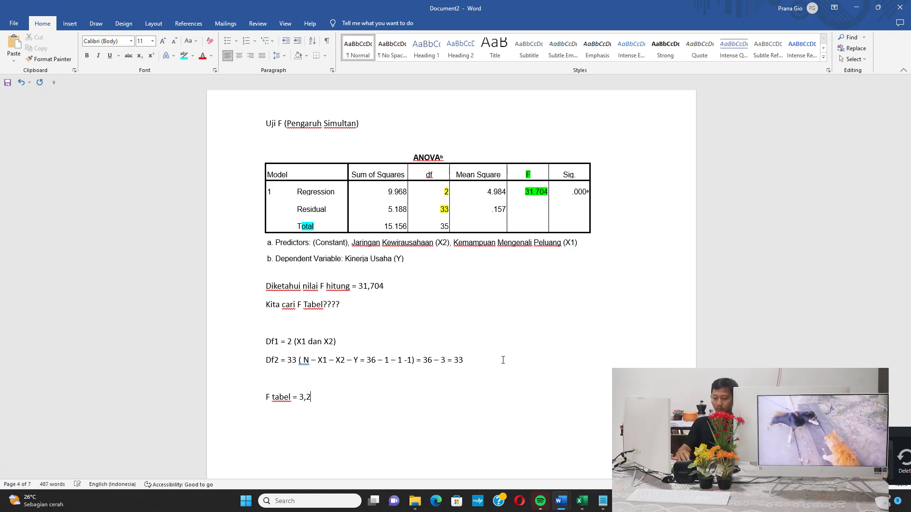
Several blank lines below the F tabel value, write "Karena F hitung = 31,704 > f tabel = 3,284 atau nilai Sig = 0,000".
key("Return")
key("Return")
key("Return")
key("Return")
key("Return")
key("Return")
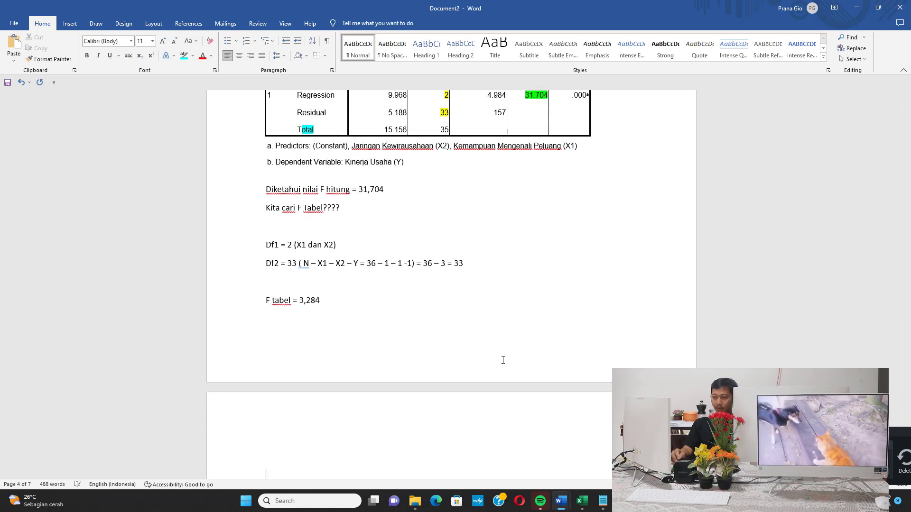
type("Karena F")
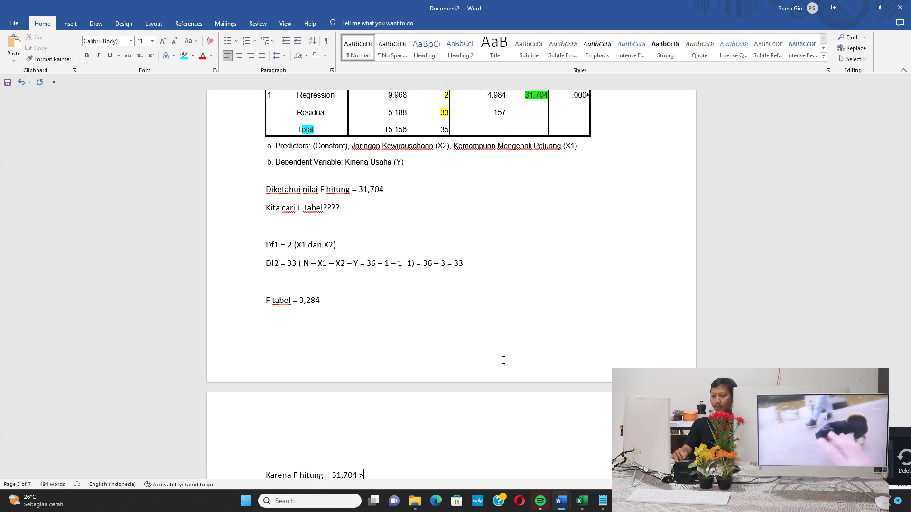
type("hitung = 31,704 > f tabel = 3,2")
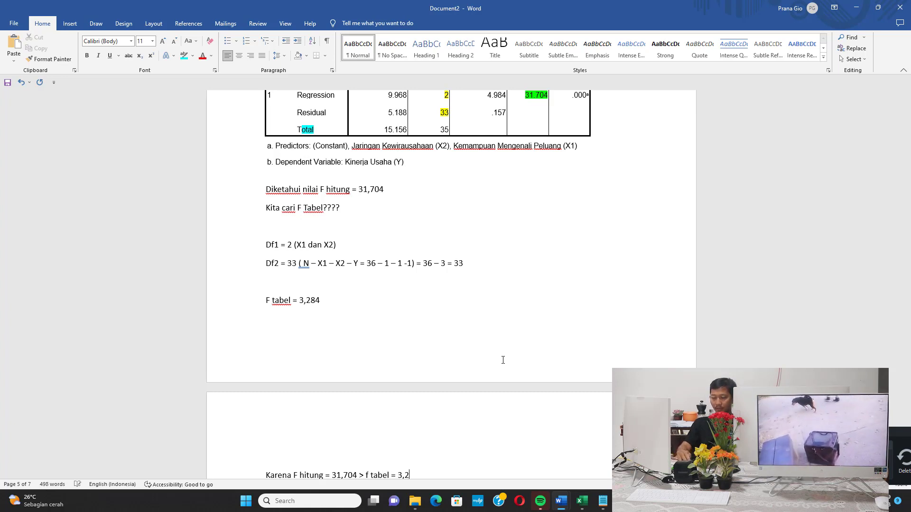
type("84 atau nilai Sig =")
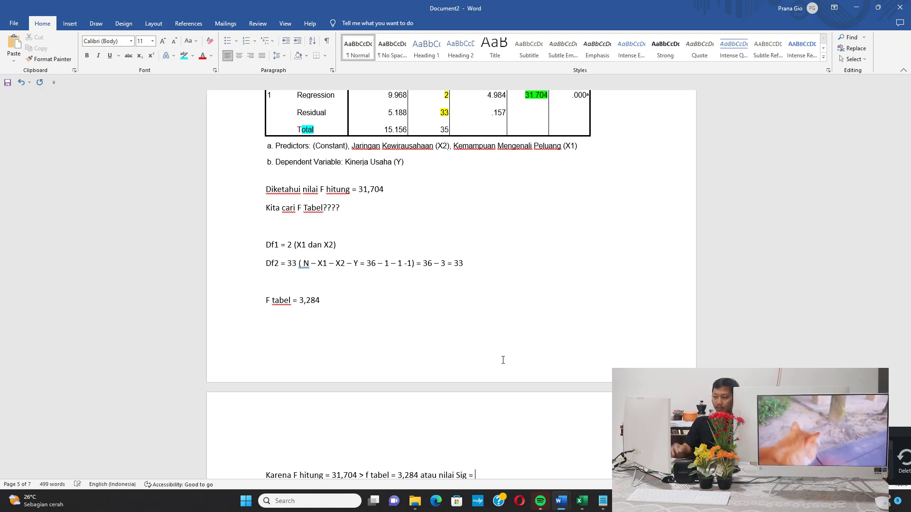
scroll(598, 304, "up", 5)
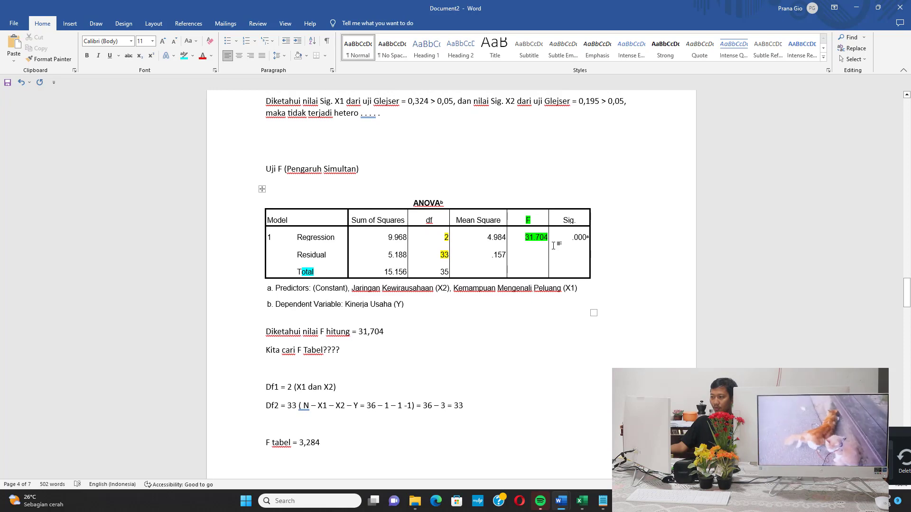
scroll(544, 256, "down", 5)
type("0,000")
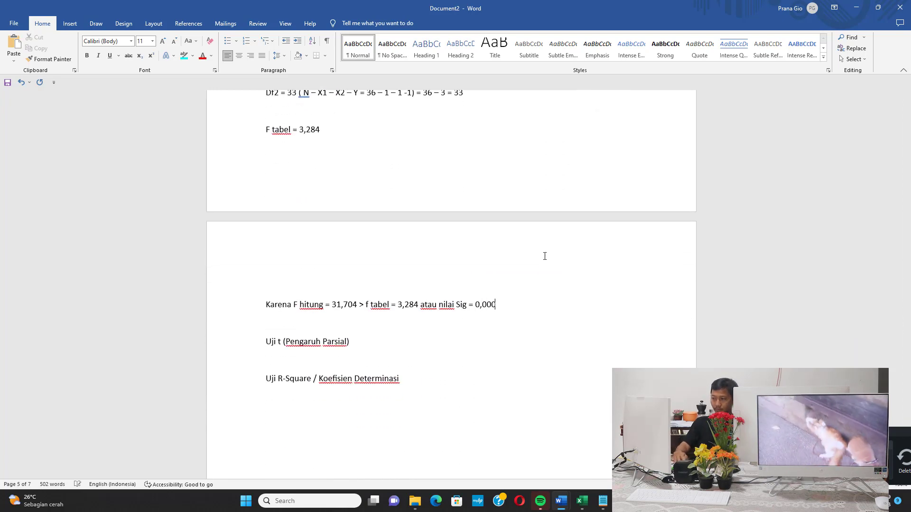
Complete the F test conclusion with "< 0,05, maka kesimpulannya X1 dan X2 secara Bersama-sama atau simultan berpengaruh signifikan terhadap Y".
type(" < 0,05, maka kesimpulannya X1 d")
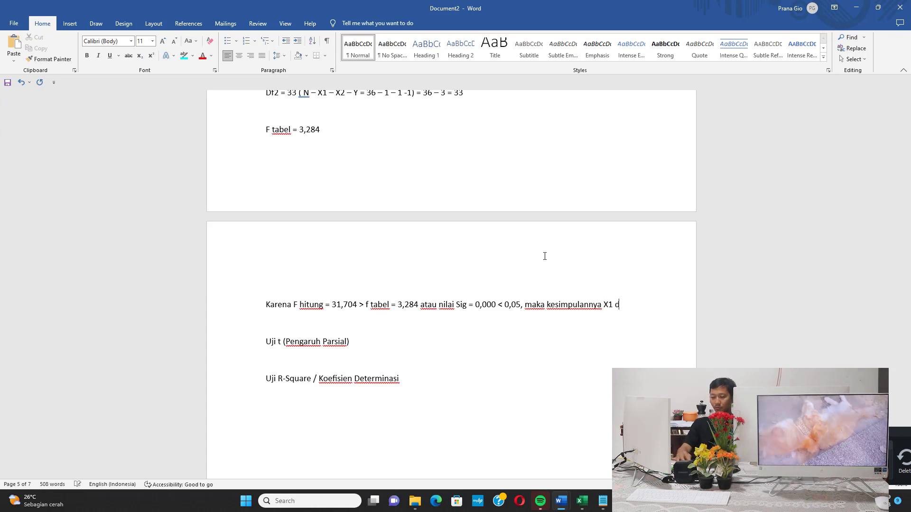
type("an X2 secara ")
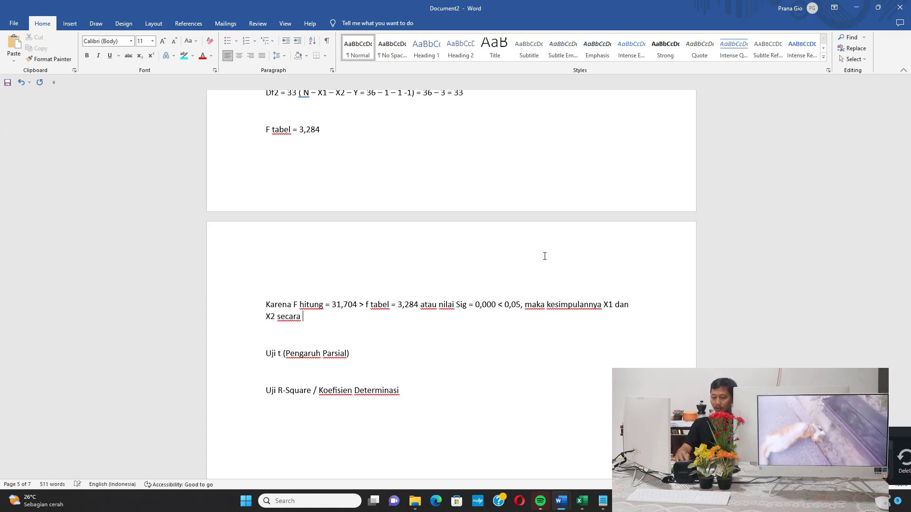
type("Bersama-sama atau simultan ")
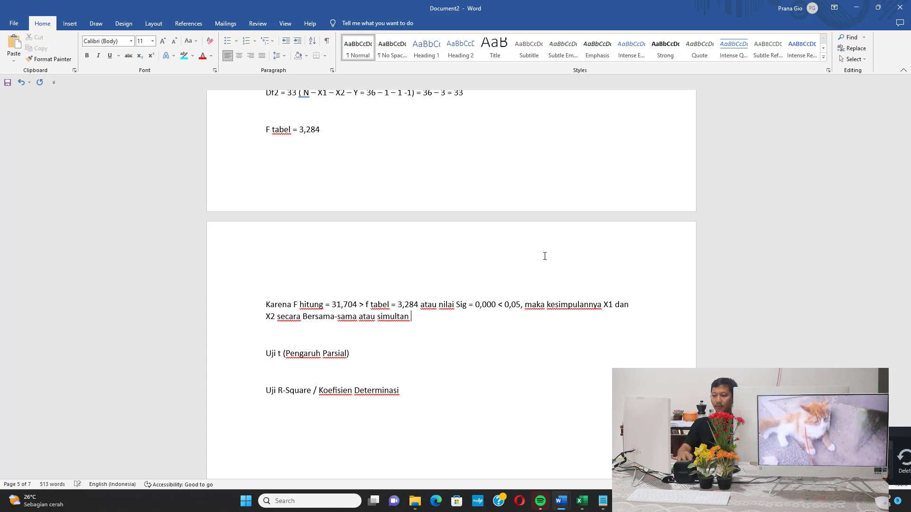
type("berpengaruh signifikan terhada")
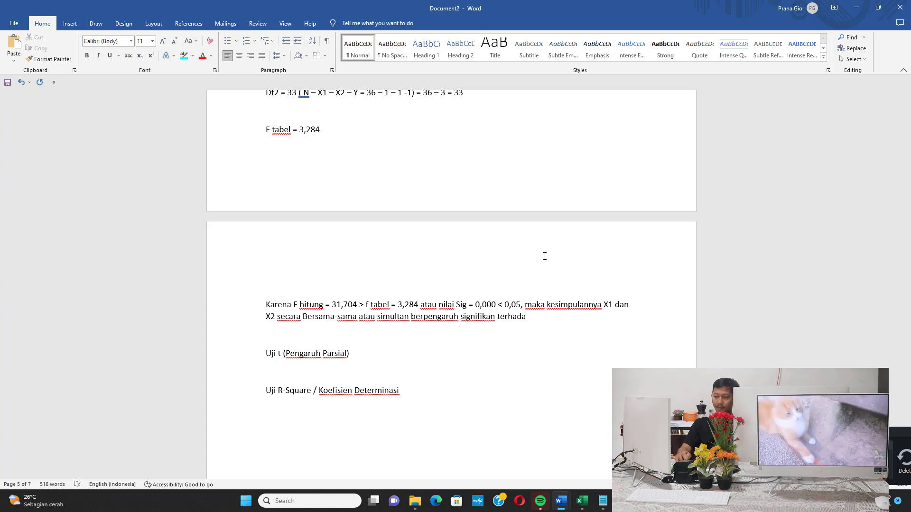
type("p Y")
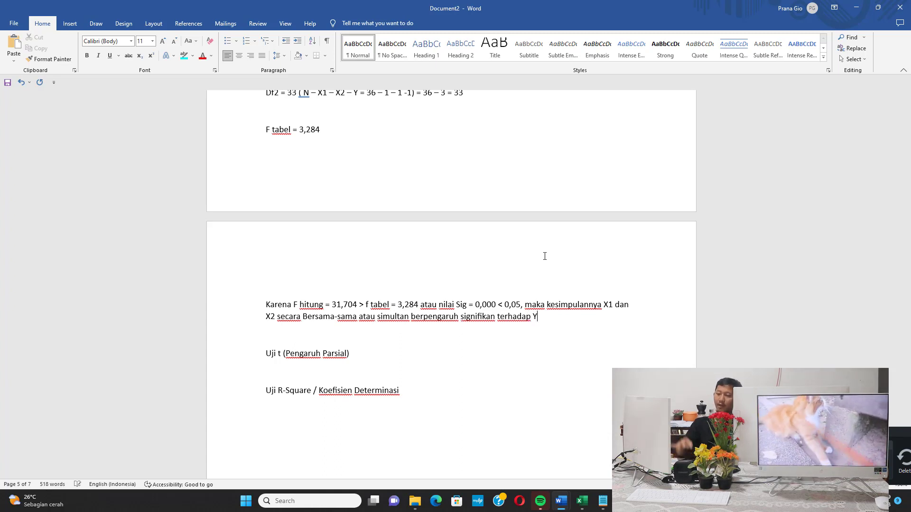
Switch to the SPSS Statistics Viewer and copy the Coefficients table of the first regression.
scroll(458, 230, "up", 6)
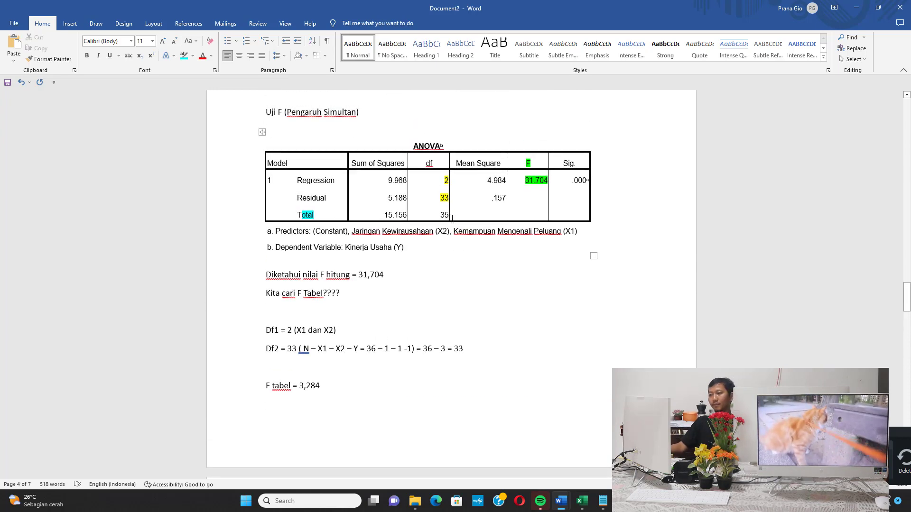
scroll(473, 210, "down", 9)
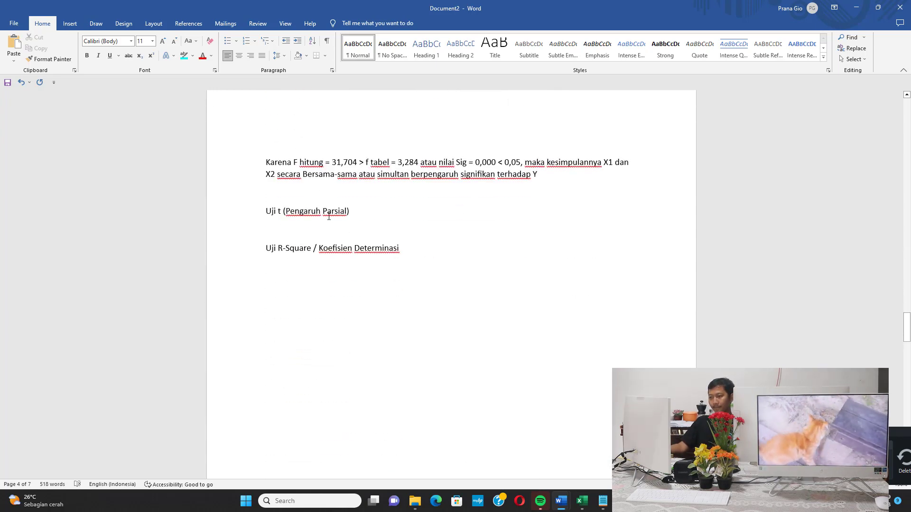
left_click_drag(361, 212, 262, 217)
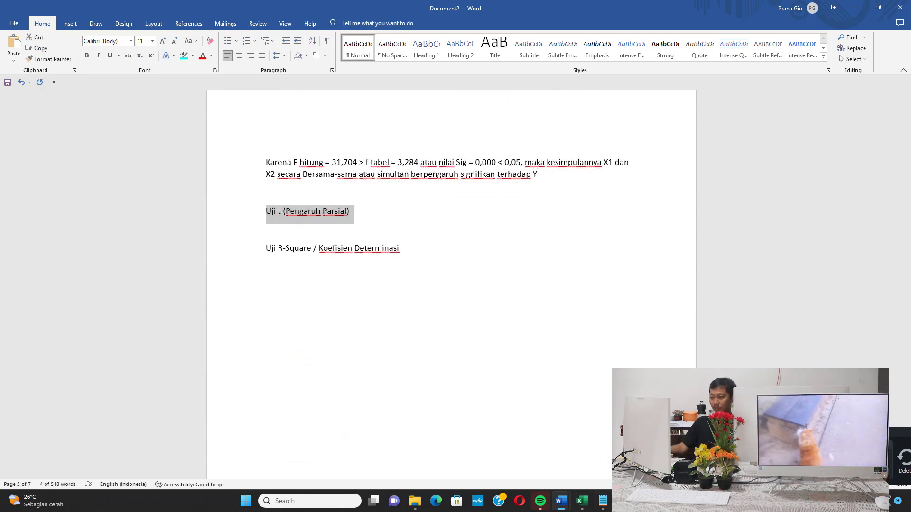
left_click(623, 500)
left_click(740, 451)
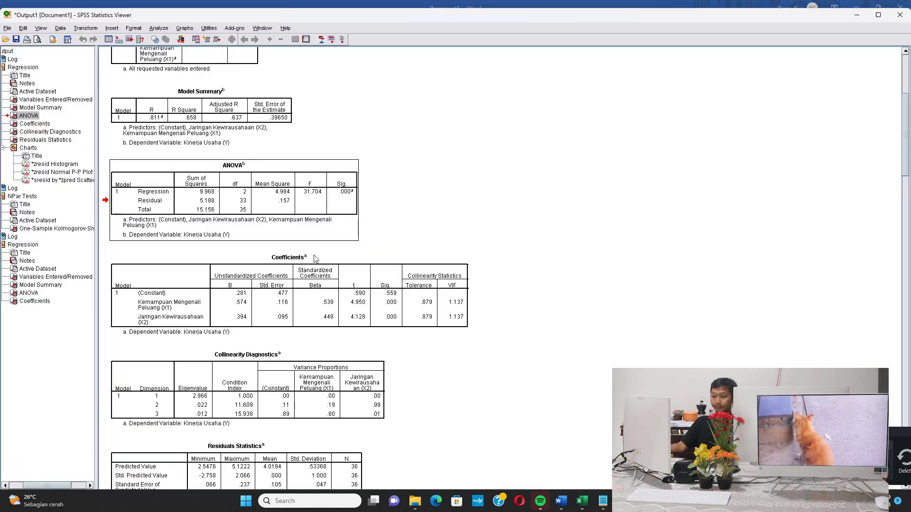
scroll(316, 252, "down", 2)
right_click(315, 234)
left_click(340, 248)
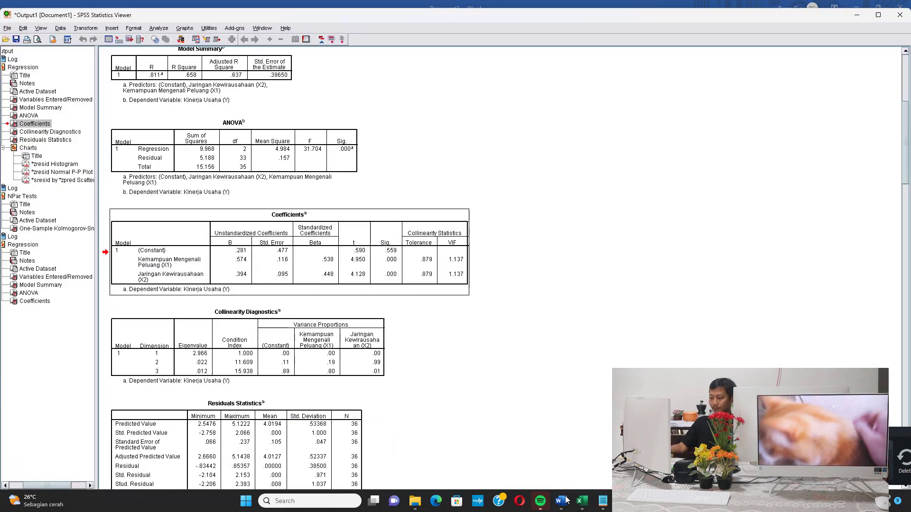
Paste the Coefficients table into the Word document under the "Uji t (Pengaruh Parsial)" heading and fit it to the page width.
mouse_move(560, 501)
left_click(663, 448)
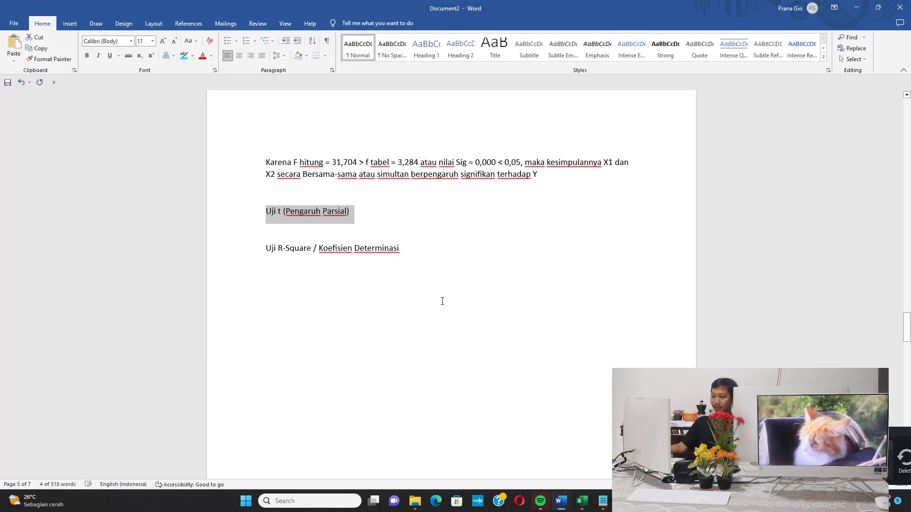
left_click(423, 227)
key("ctrl+v")
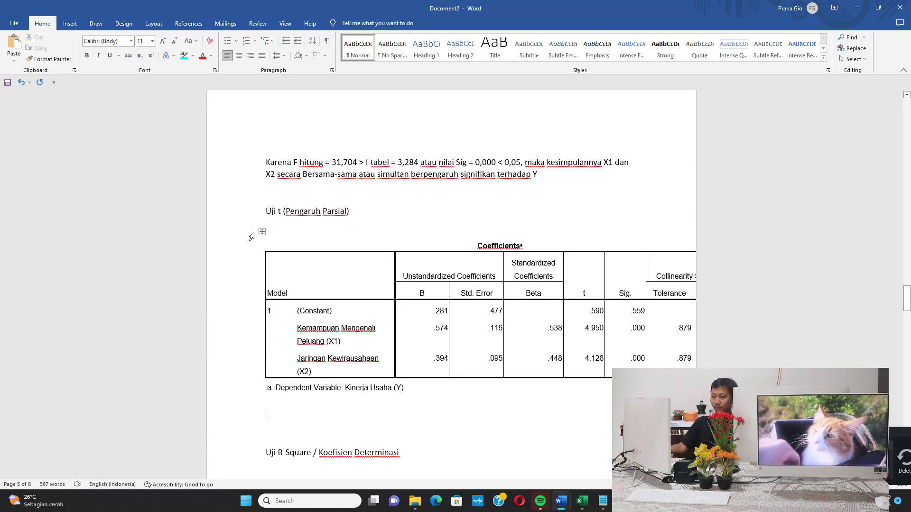
right_click(262, 232)
left_click(388, 377)
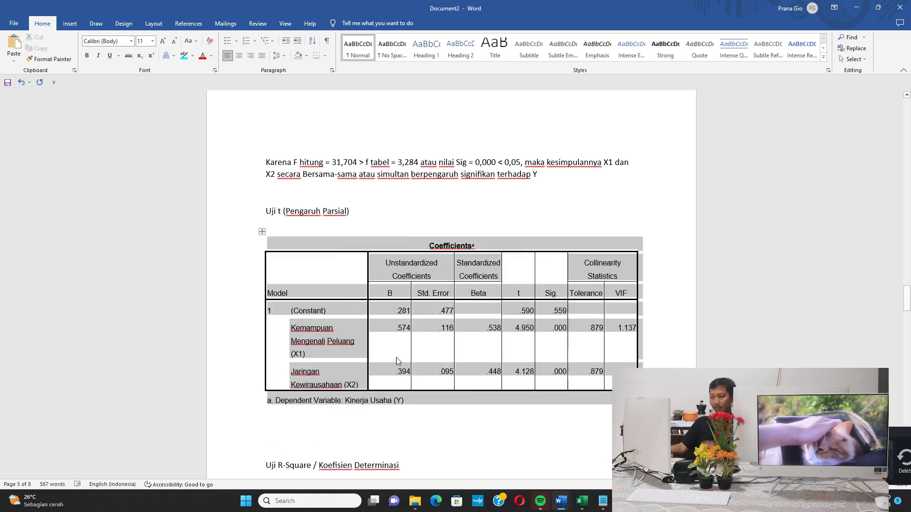
Highlight the B, Sig. and t values of X1 and X2 in turquoise in the Coefficients table.
left_click_drag(386, 323, 393, 363)
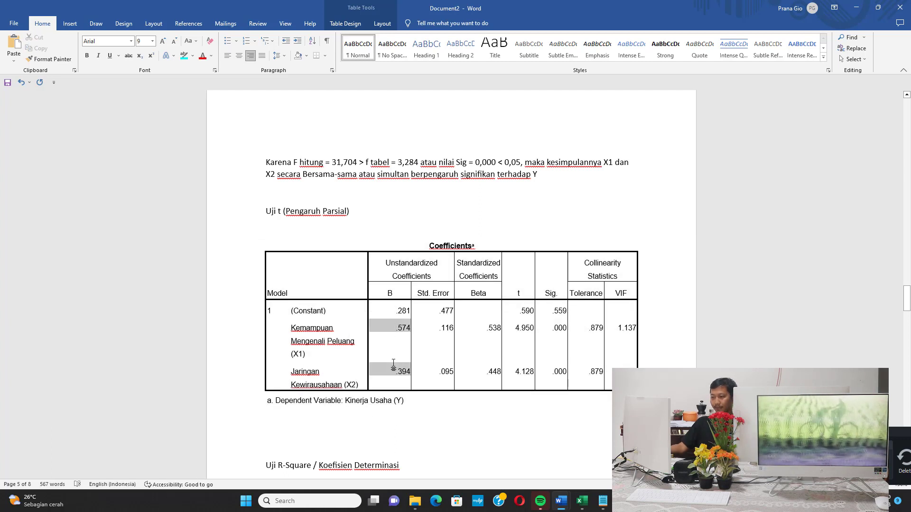
left_click(184, 55)
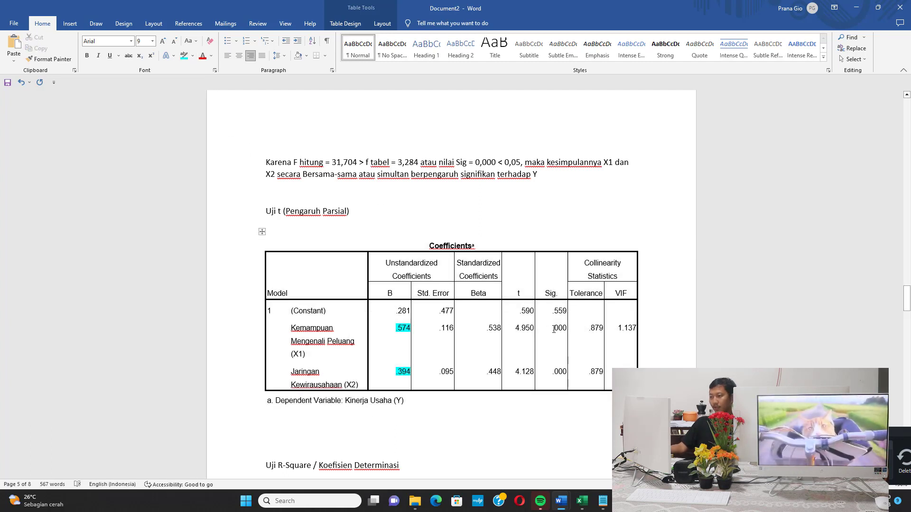
left_click_drag(550, 327, 559, 372)
left_click(183, 55)
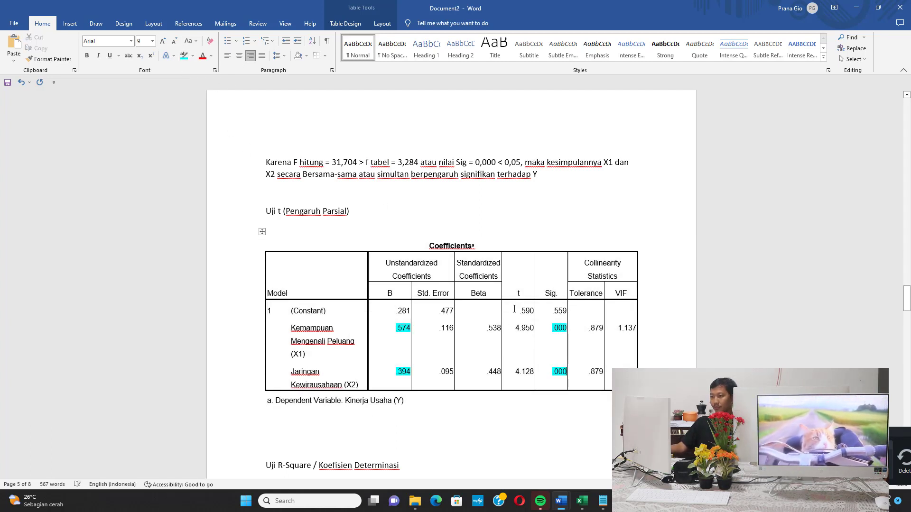
left_click_drag(519, 327, 524, 372)
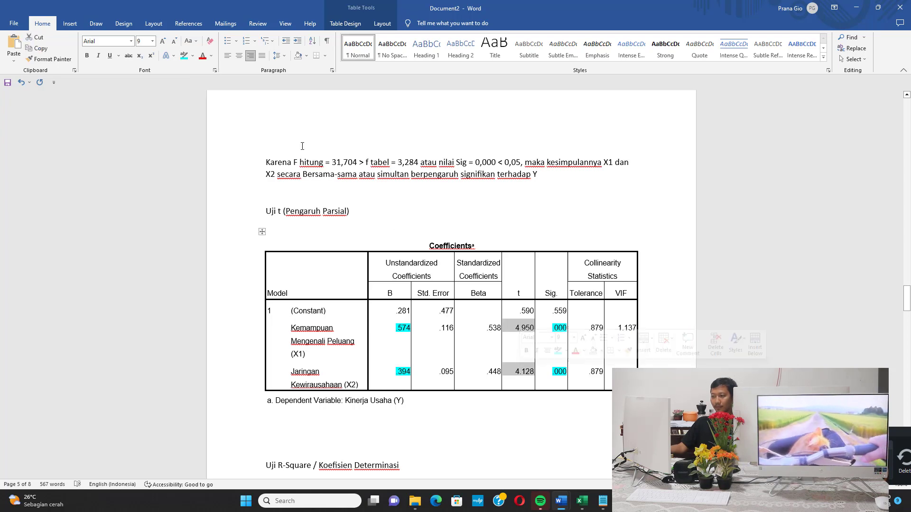
left_click(183, 55)
Write below the Coefficients table "Diketahui X1 berpengaruh positif terhadap Y, dengan nilai koefisien regresi 0,574." and start the following sentence with "Kemud".
scroll(284, 237, "down", 3)
left_click(301, 265)
scroll(302, 265, "up", 1)
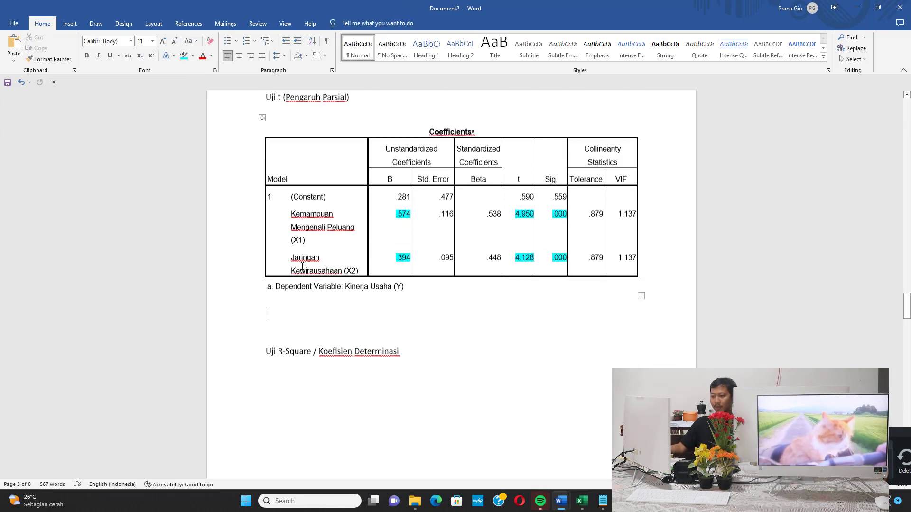
type("Diketahu")
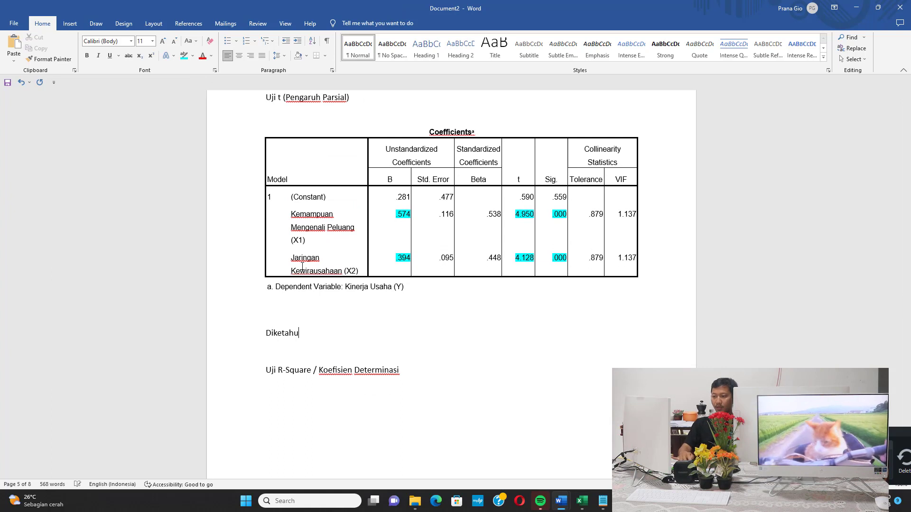
type("i X1 berpe")
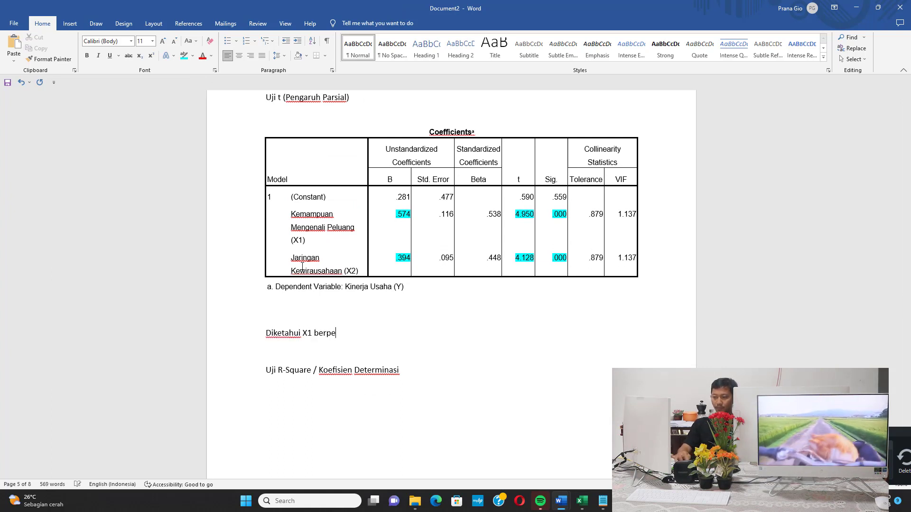
type("ngaruh positif terh")
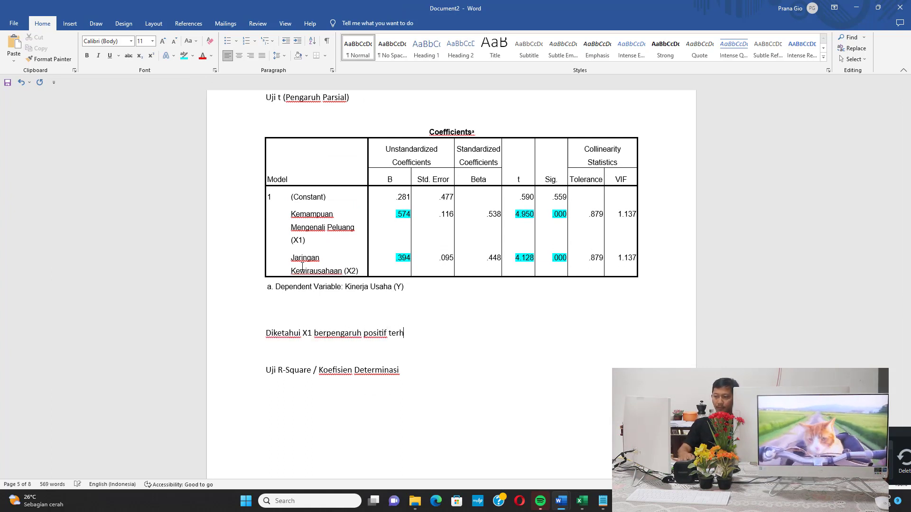
type("adap Y, dengan ni")
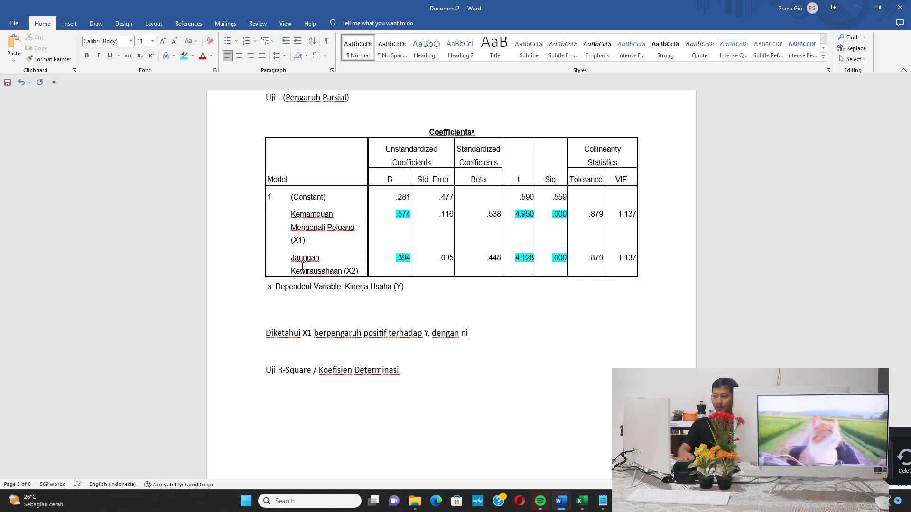
type("lai koefisien regresi")
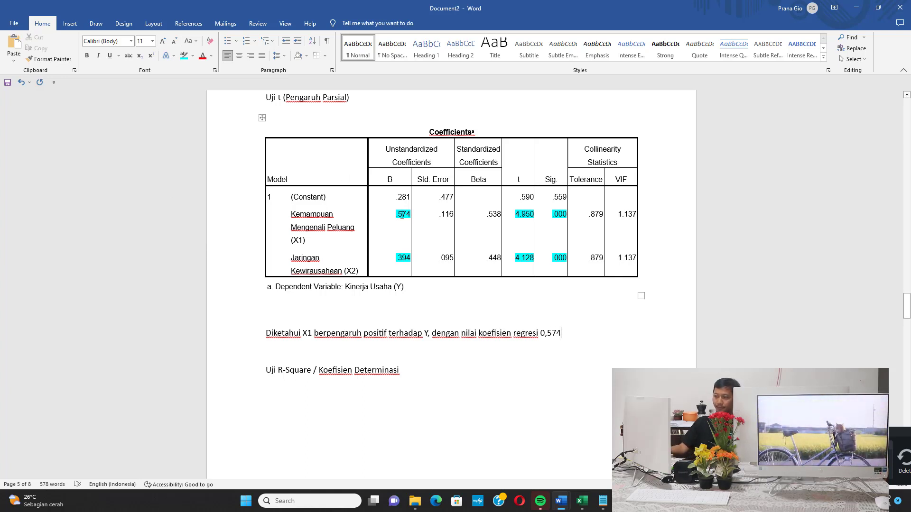
type("0,574. Kemud")
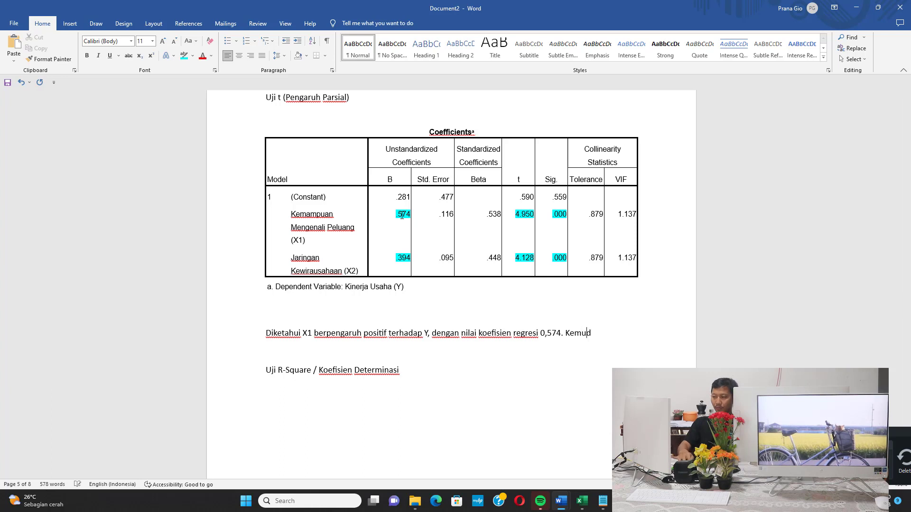
Continue the sentence so it reads "Kemudian X1 berpengaruh signifikan terhadap Y, karena T Hitung = 4,950 > T Tabel =".
type("ian X1 berpenga")
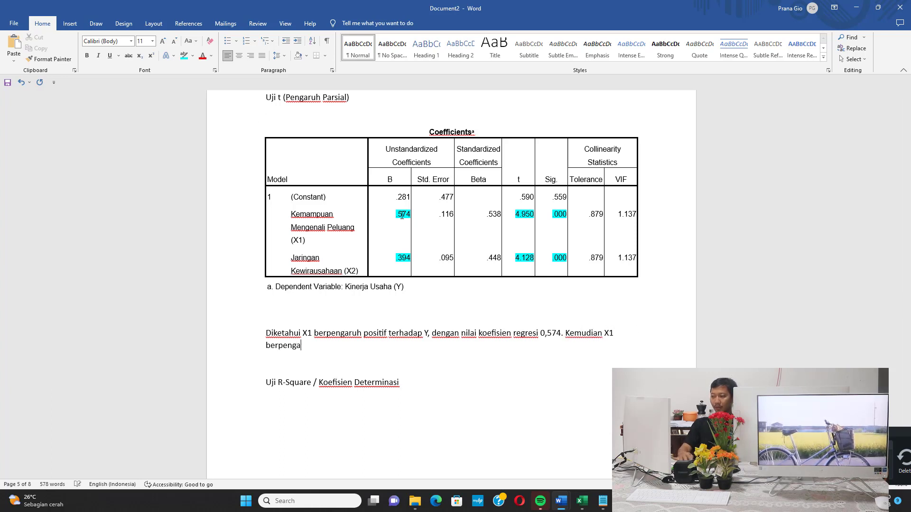
type("ruh signifikan terhada")
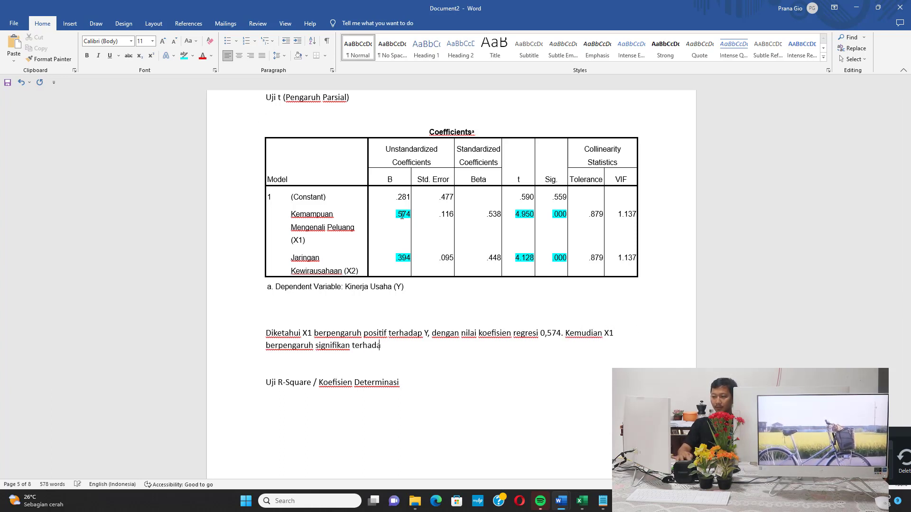
type("p Y, kar")
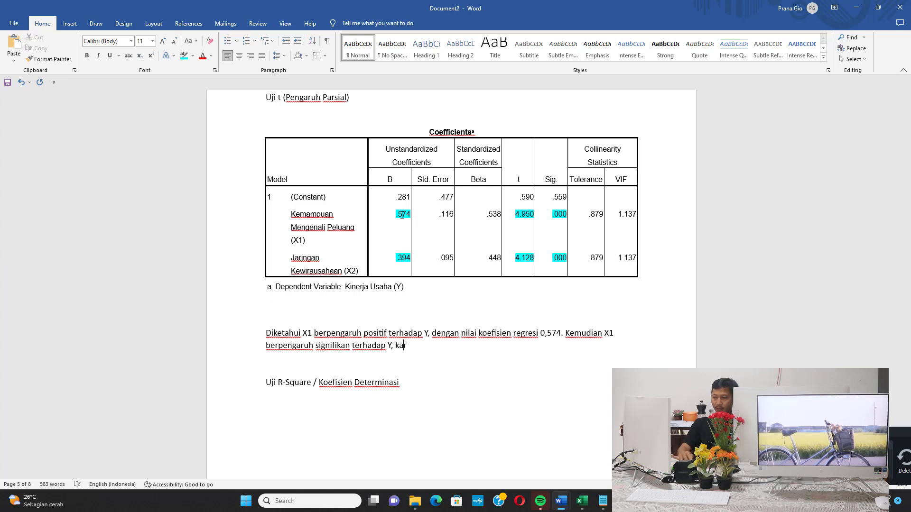
type("ena T Hitung = ")
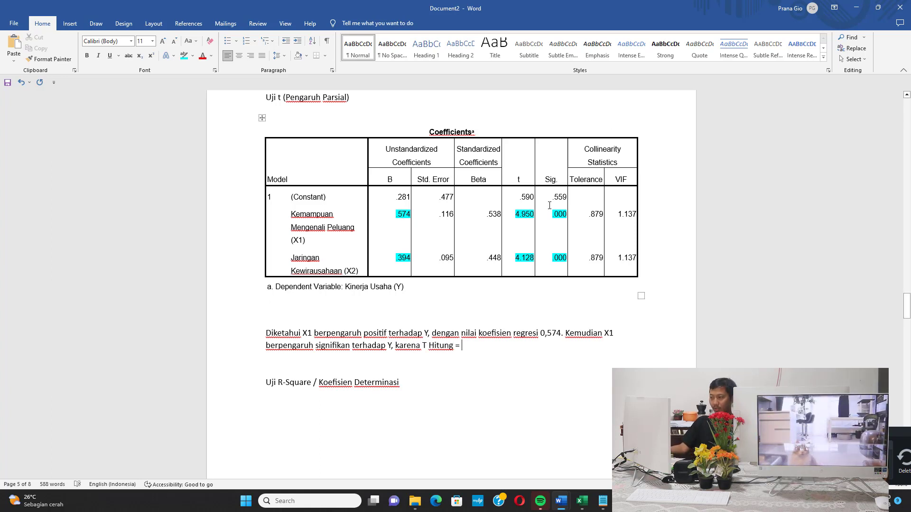
type("4,950 >")
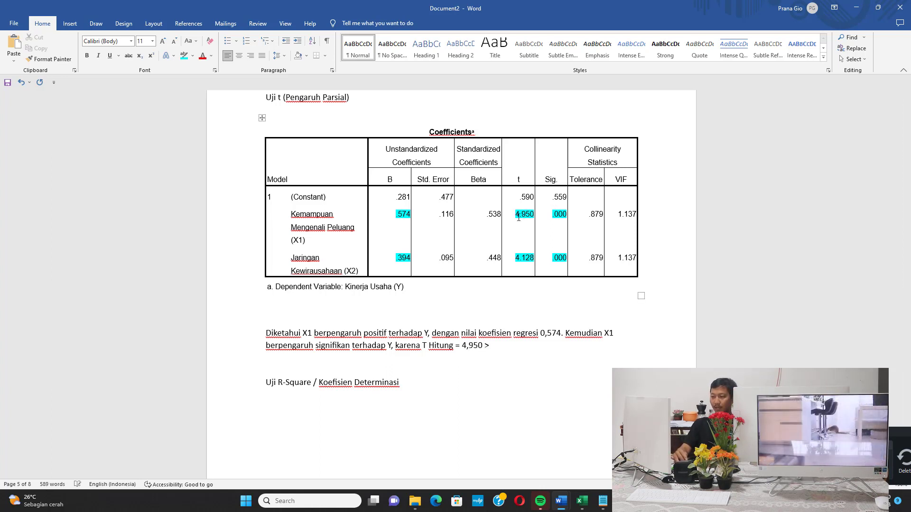
type(" T Tabel ")
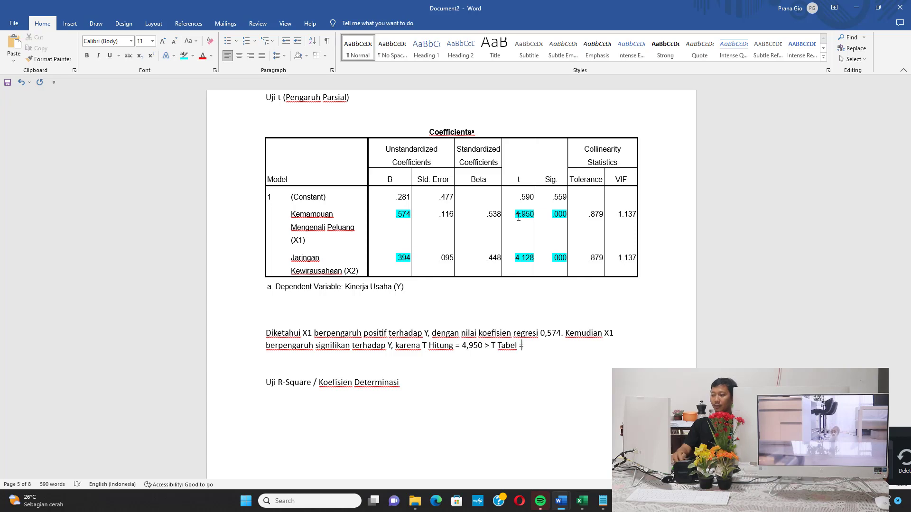
type("=")
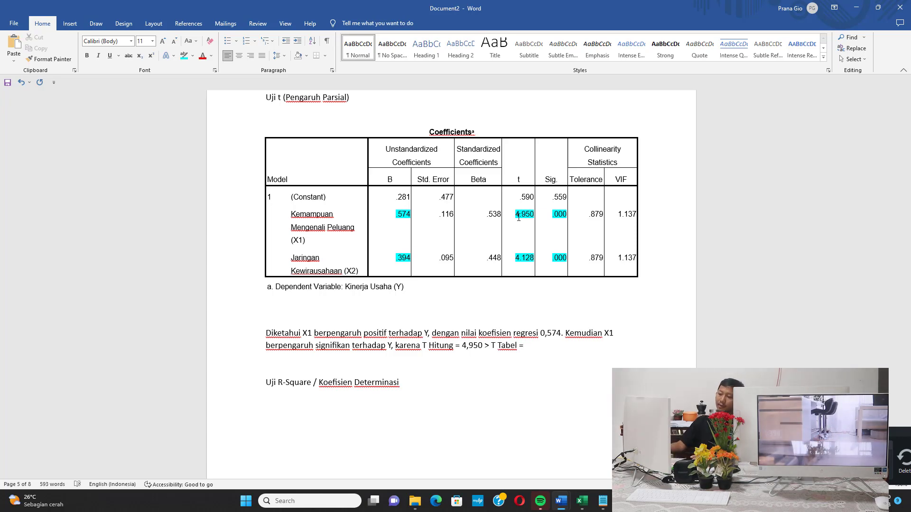
Check the residual df in the ANOVA table and switch to the T Tabel sheet of the Data 36 Sampel workbook in Excel.
scroll(424, 210, "up", 3)
scroll(424, 209, "up", 6)
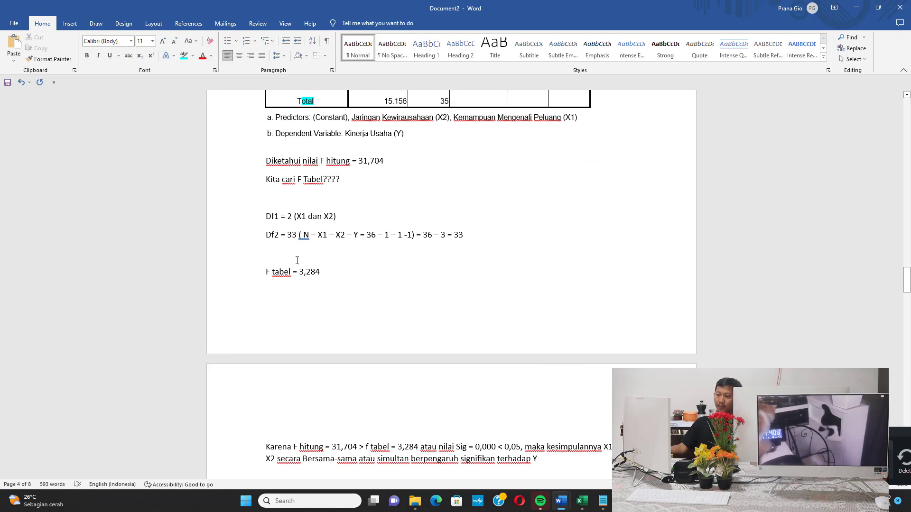
scroll(295, 259, "up", 2)
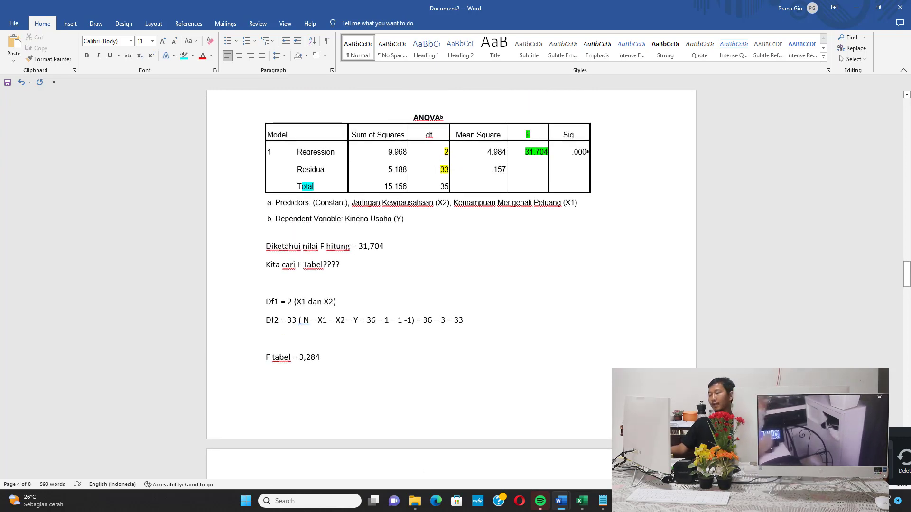
left_click(581, 501)
left_click(276, 472)
left_click(170, 150)
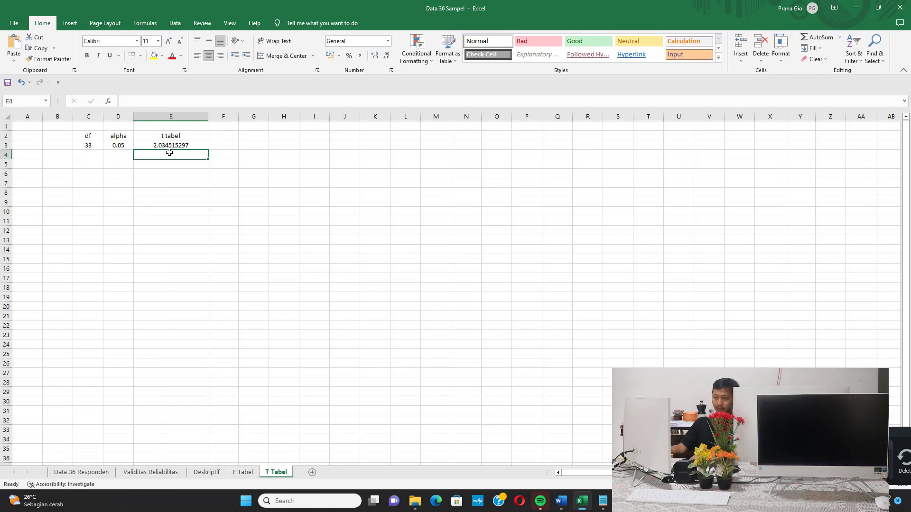
Calculate the t table value in cell E3 with the formula =TINV(D3;C3), using the alpha and df cells.
left_click(179, 137)
double_click(178, 148)
left_click(178, 192)
left_click(184, 146)
type("=TINV")
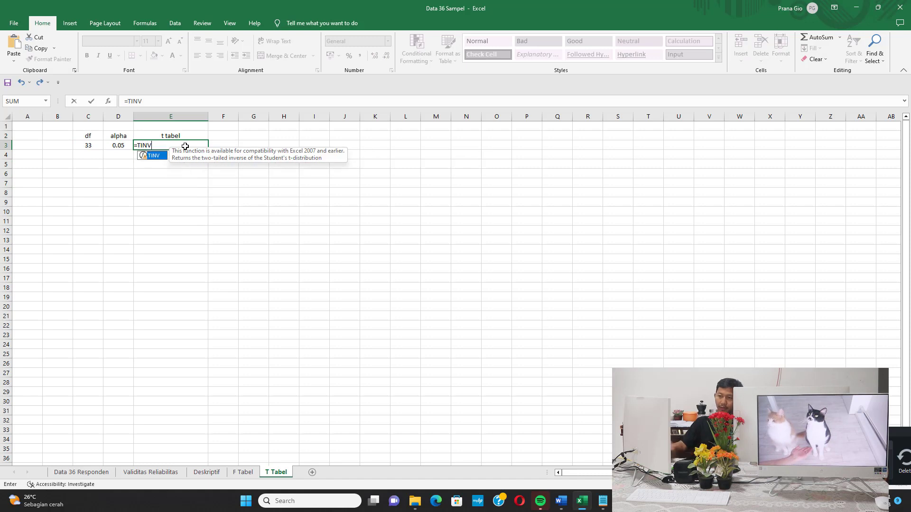
double_click(156, 157)
left_click(121, 145)
type(";")
left_click(91, 145)
key("Return")
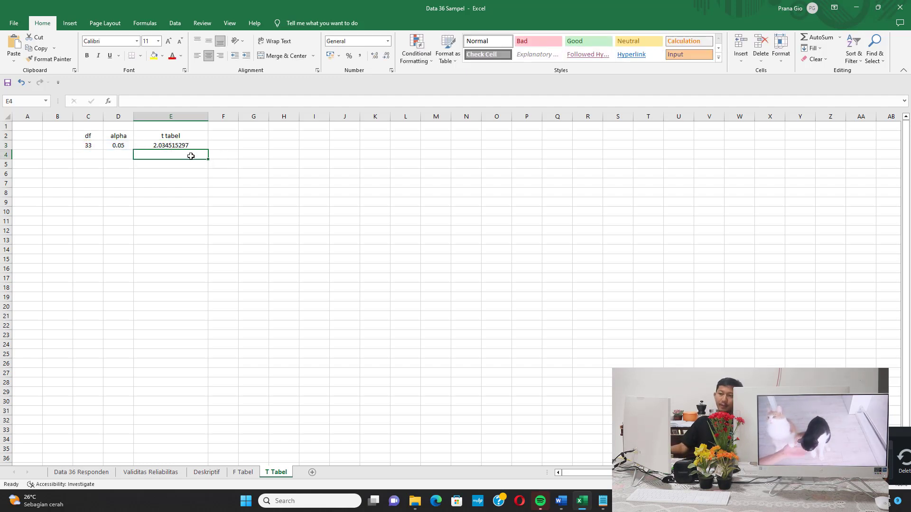
left_click(171, 147)
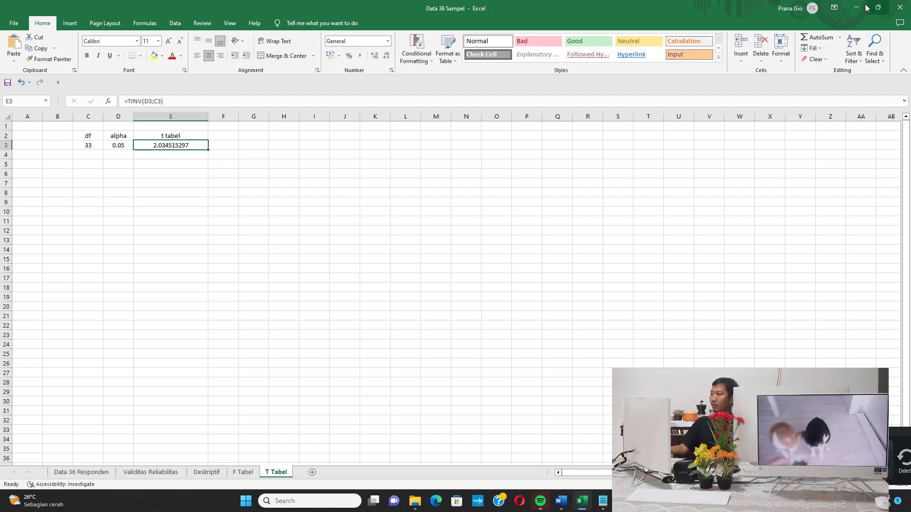
Return to the Word document and complete the X1 sentence with "2,304 dan Sig. = 0,000 < 0,05".
key("alt+Tab")
scroll(435, 323, "down", 12)
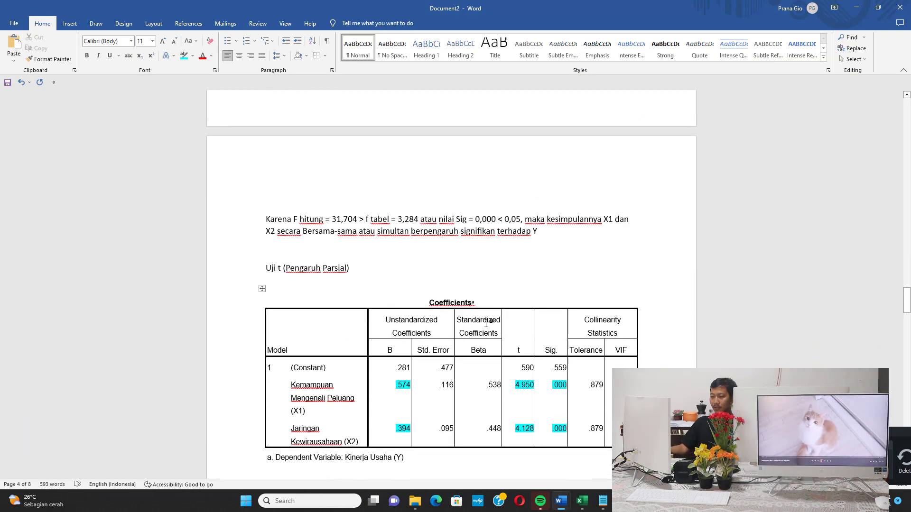
type("304")
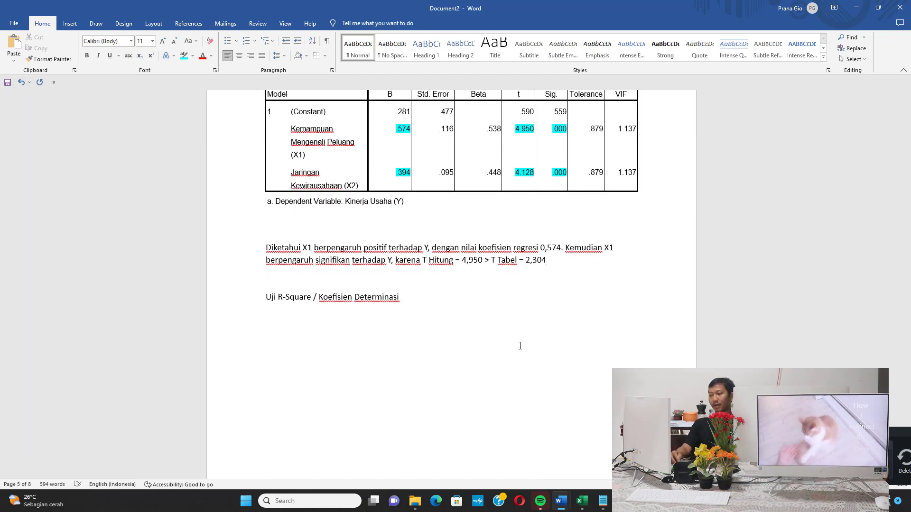
type(" dan Sig. = 0,")
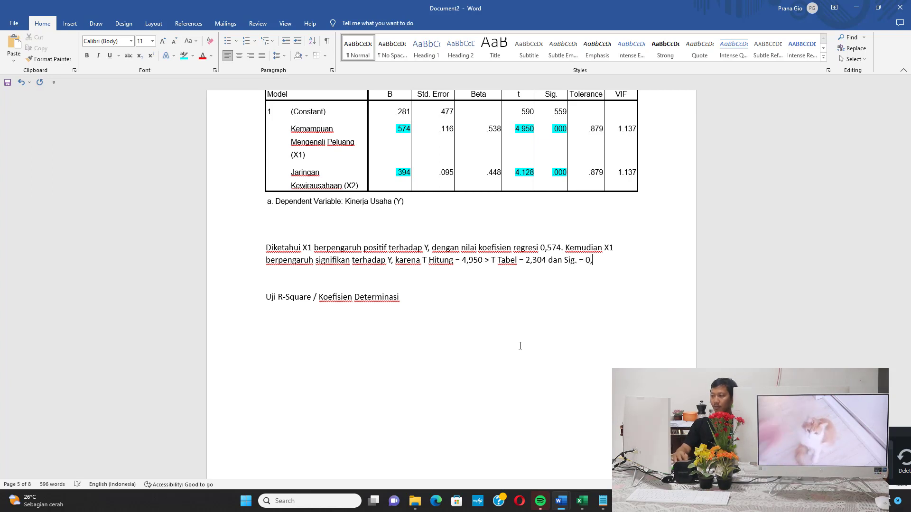
type("0 < 0,0")
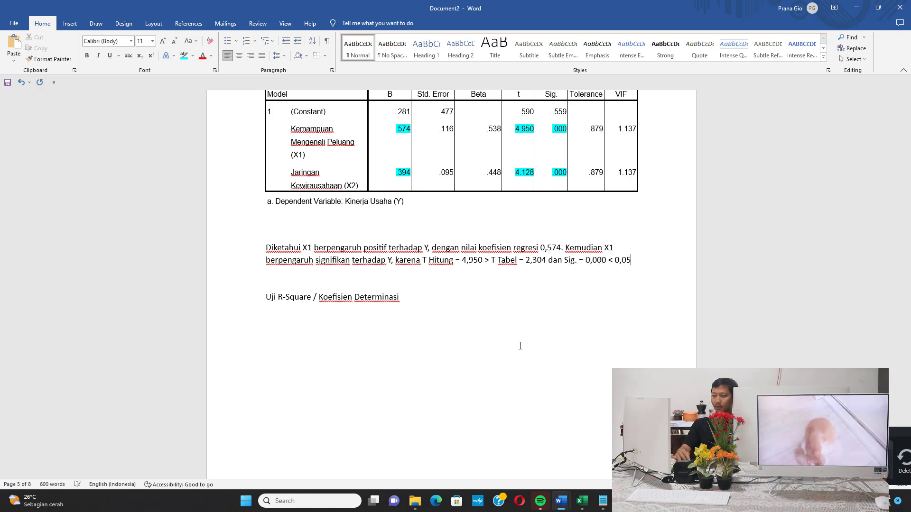
type("5")
Add a separate paragraph below reading "Jadi kesimpulannya X1 berpengaruh positif dan signifikan terhadap Y".
key("Return")
key("Return")
key("Return")
type("Jadi keismpu")
key("BackSpace")
key("BackSpace")
key("BackSpace")
key("BackSpace")
key("BackSpace")
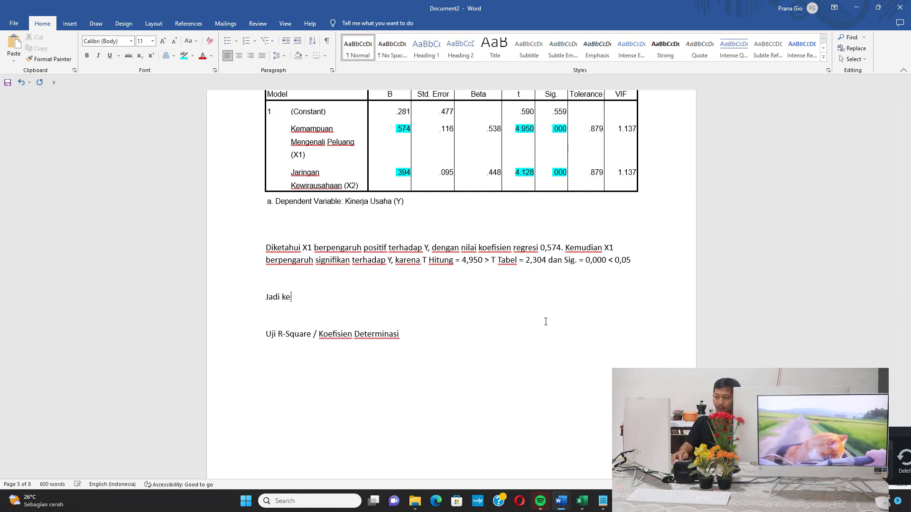
type("mpulannya X1 berpengaruh po")
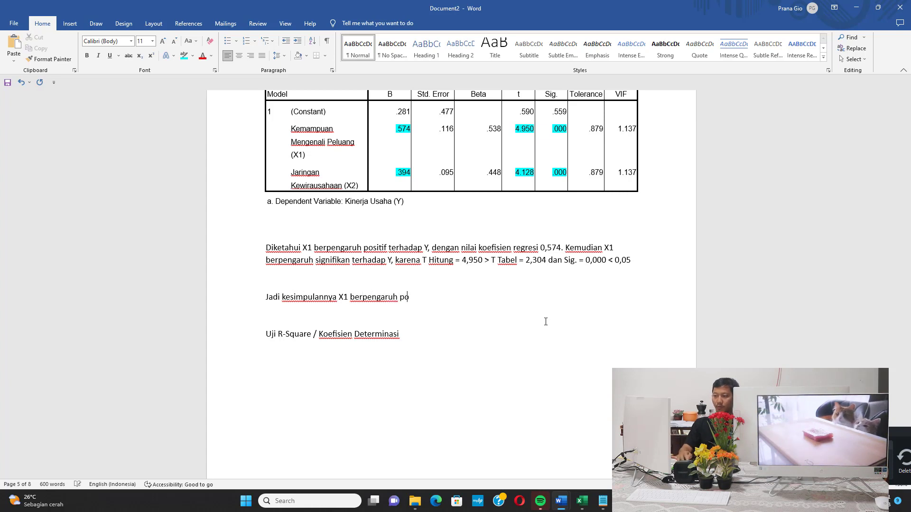
type("sitif ")
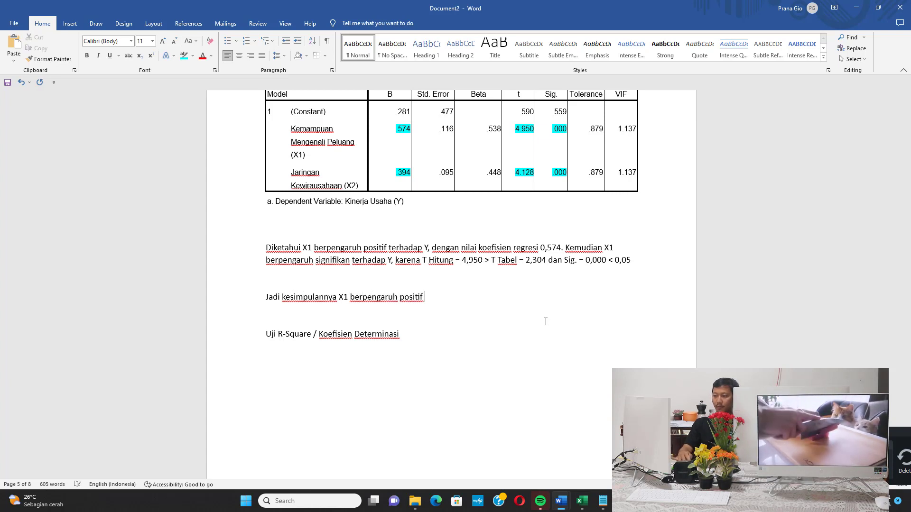
type("dan signifikan tetha")
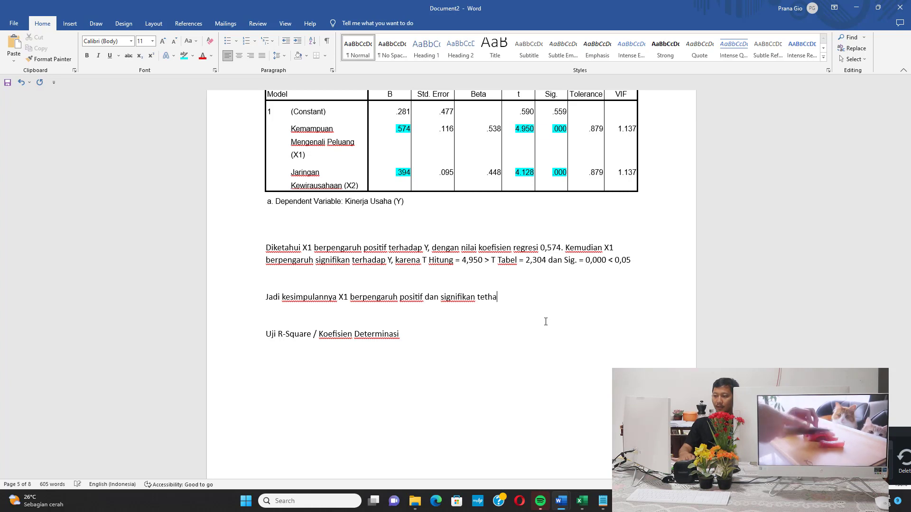
type("hadap Y")
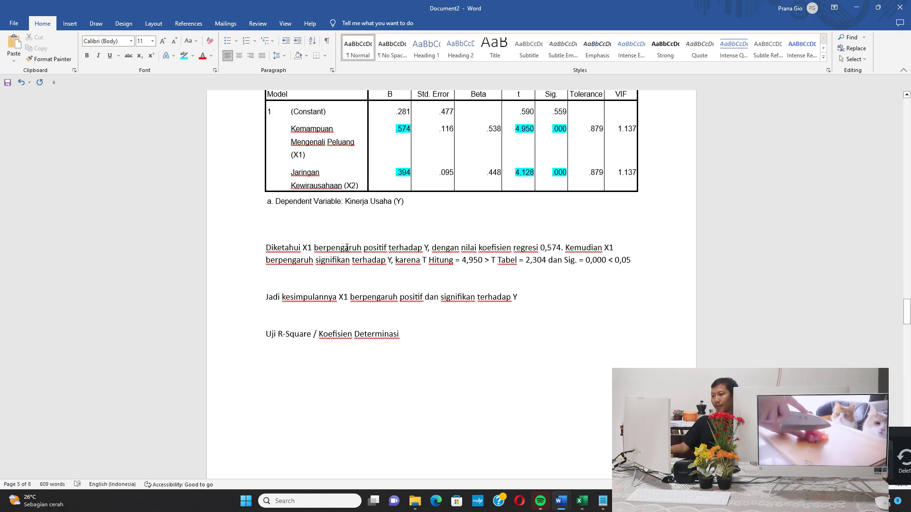
Highlight "0,574" and "Hitung = 4,950 > T Tabel = 2,304" in turquoise in the X1 paragraph.
scroll(347, 247, "up", 2)
left_click_drag(335, 302, 541, 308)
left_click(184, 56)
left_click(431, 317)
left_click_drag(430, 317, 547, 316)
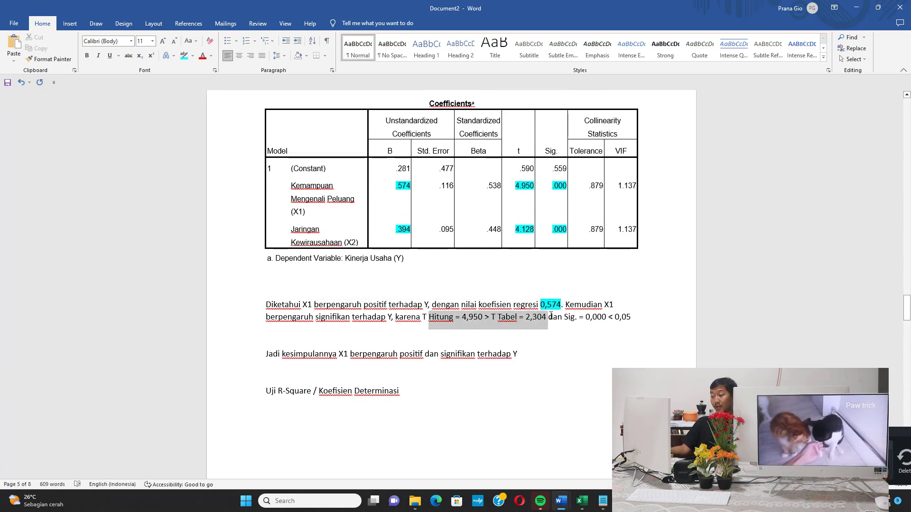
left_click(184, 55)
left_click(506, 327)
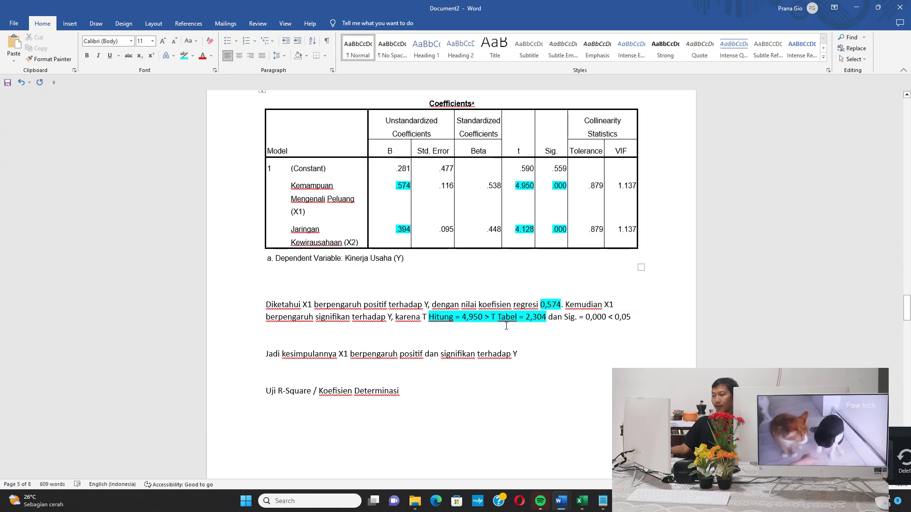
left_click_drag(586, 317, 636, 318)
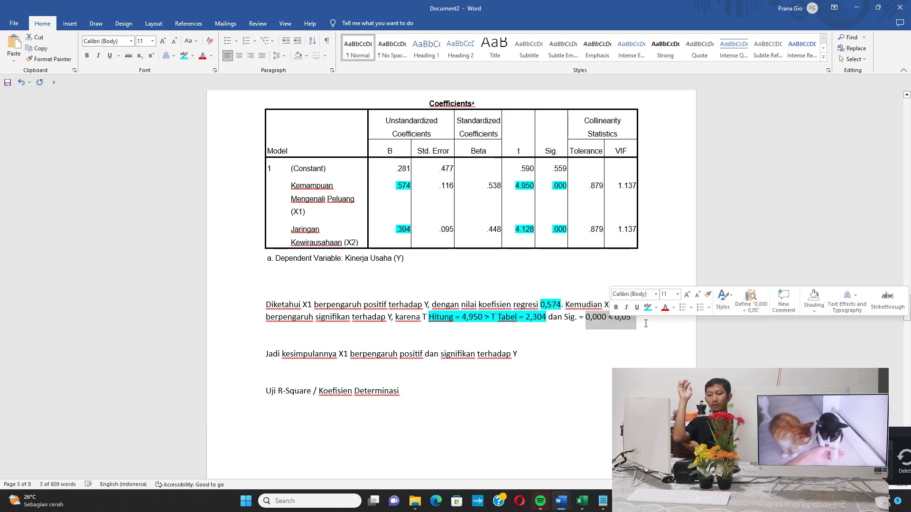
key("ctrl+s")
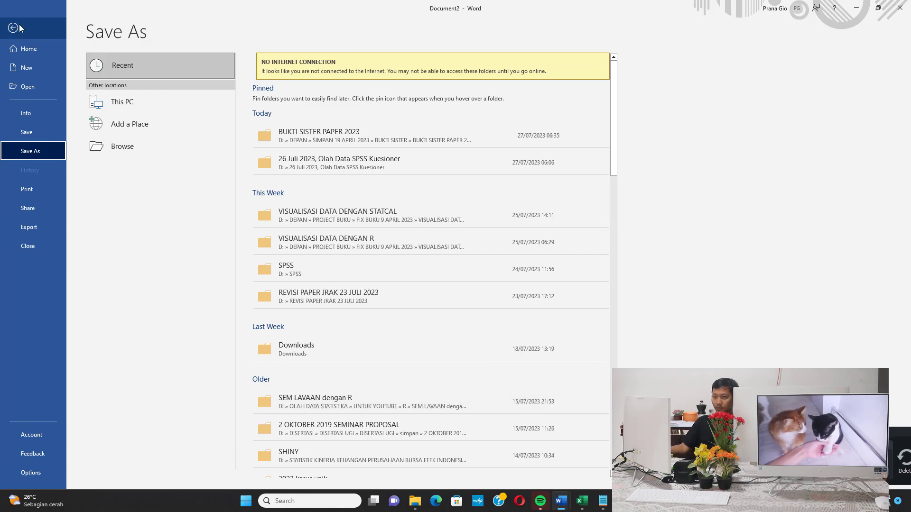
key("Escape")
Start a new paragraph after the X1 conclusion with "X2 berpengaruh positif terhadap Y, dengan nilai koefisien regresi 0,394. Kemud".
left_click(431, 390)
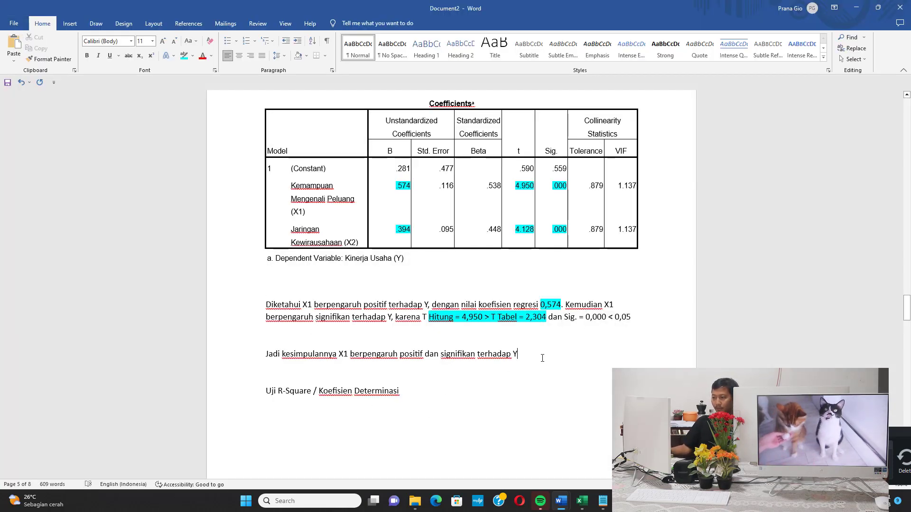
key("Return")
key("Return")
type("X2 berpengaruh posi")
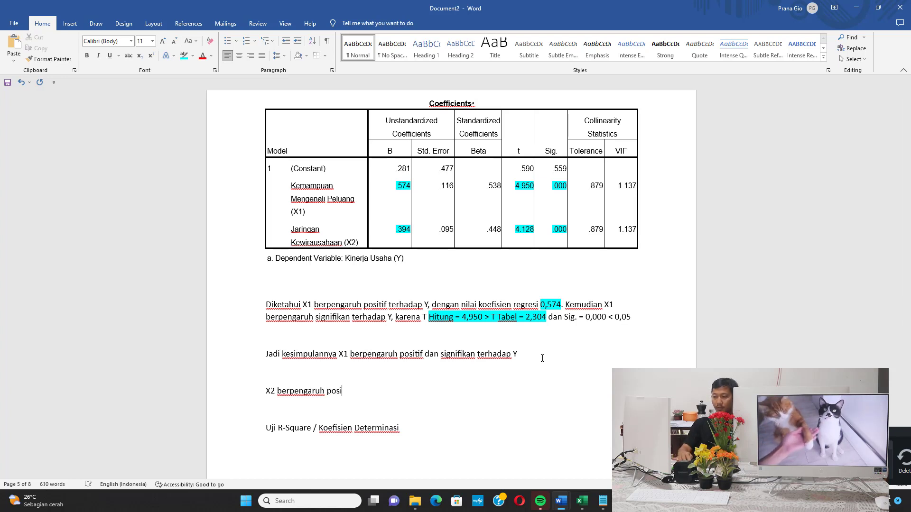
type("tif terhadap Y, dengan nilai koefisi")
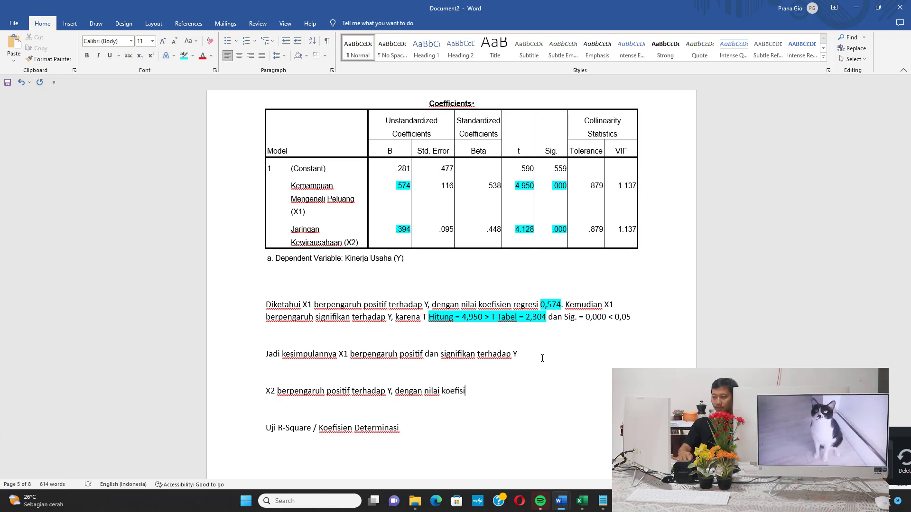
type("en regresi ")
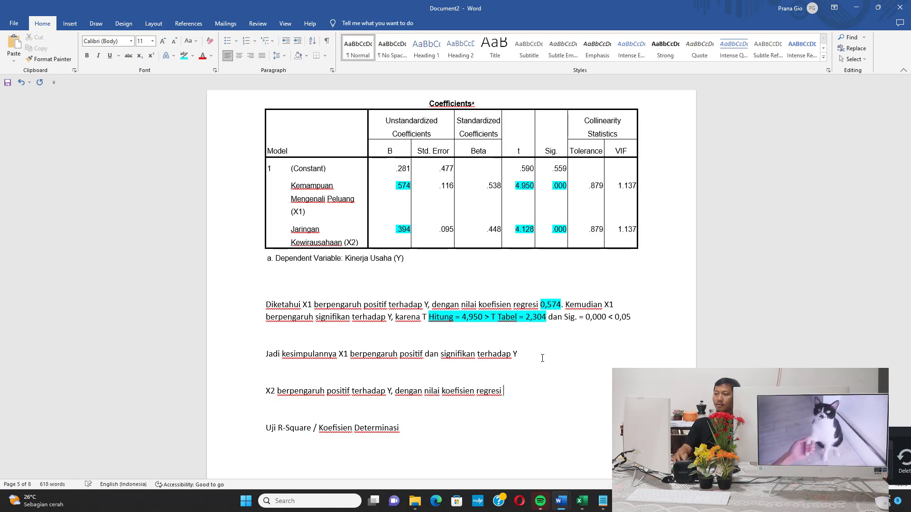
type("0,394")
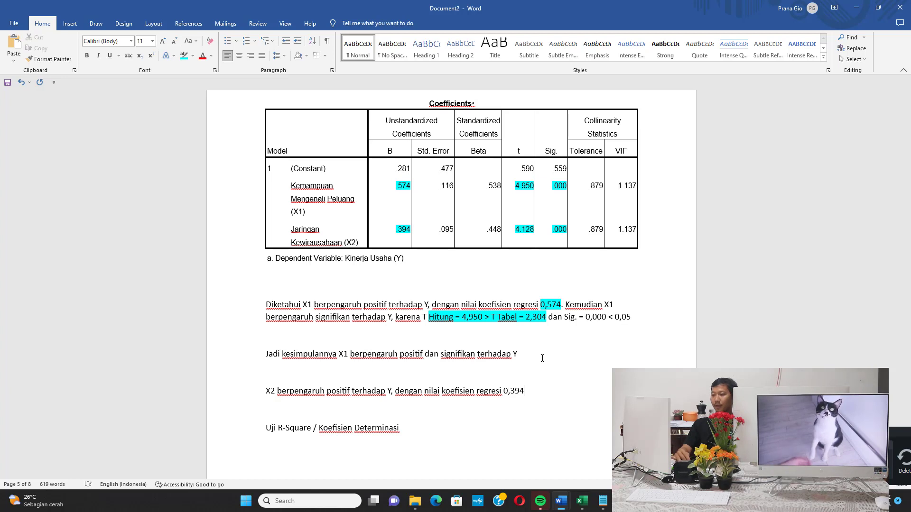
type(". Kemud")
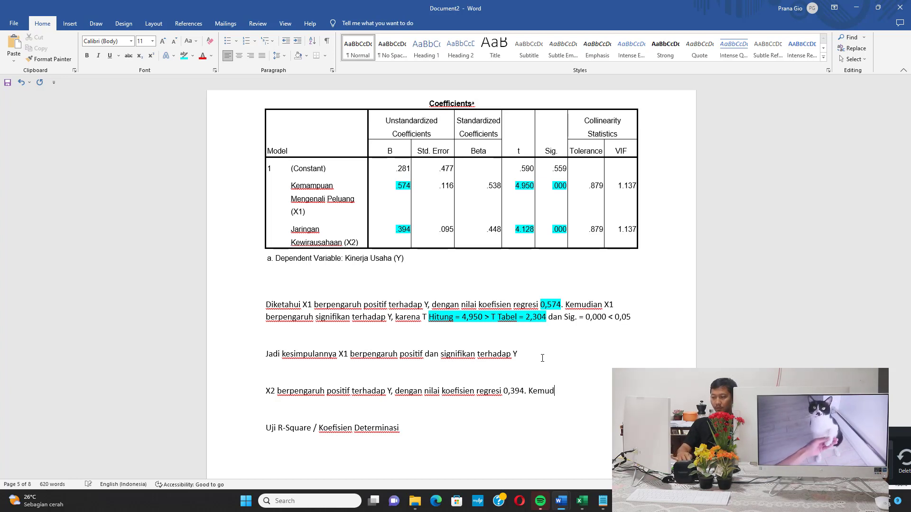